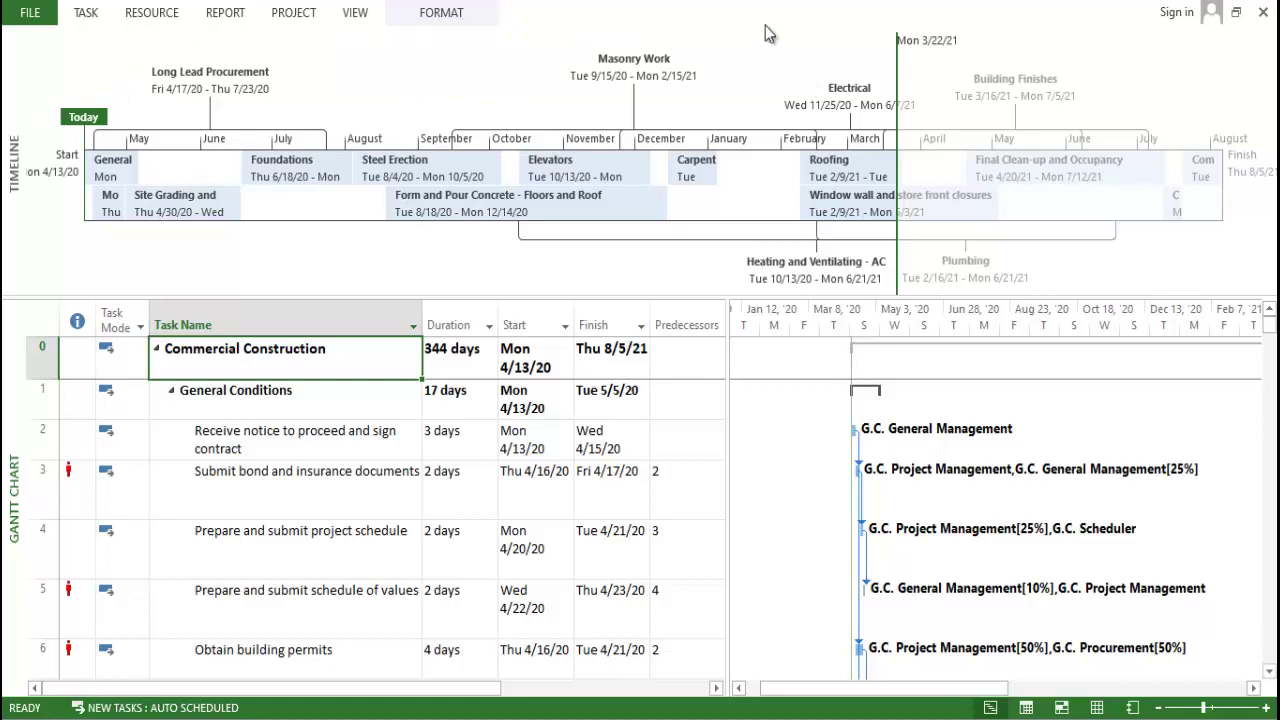
Keep the ribbon permanently expanded instead of collapsed.
click(298, 13)
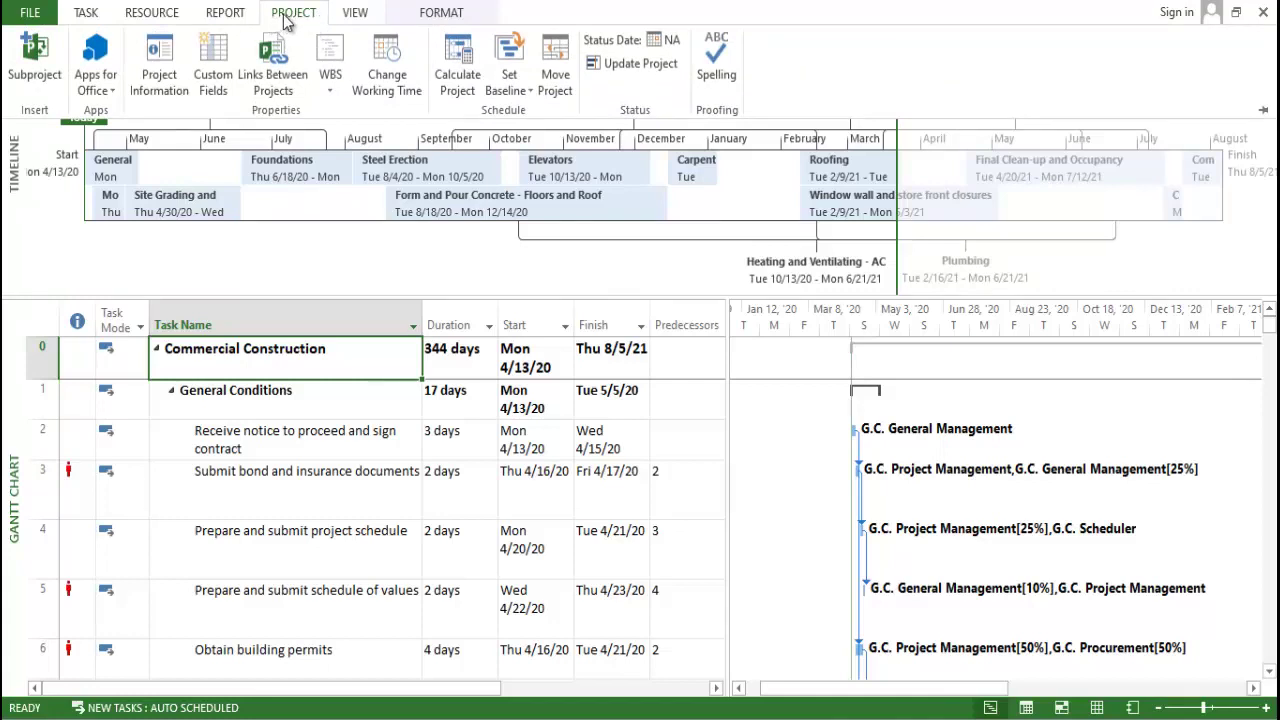
right_click(286, 15)
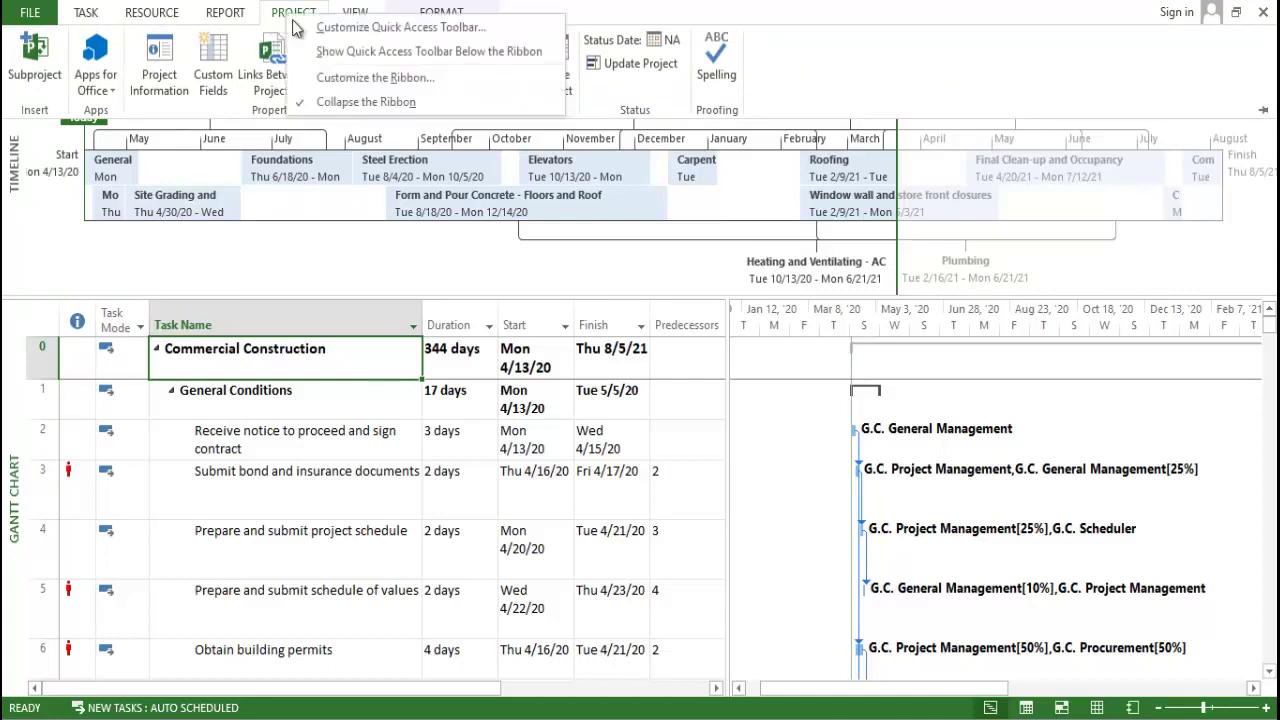
click(336, 102)
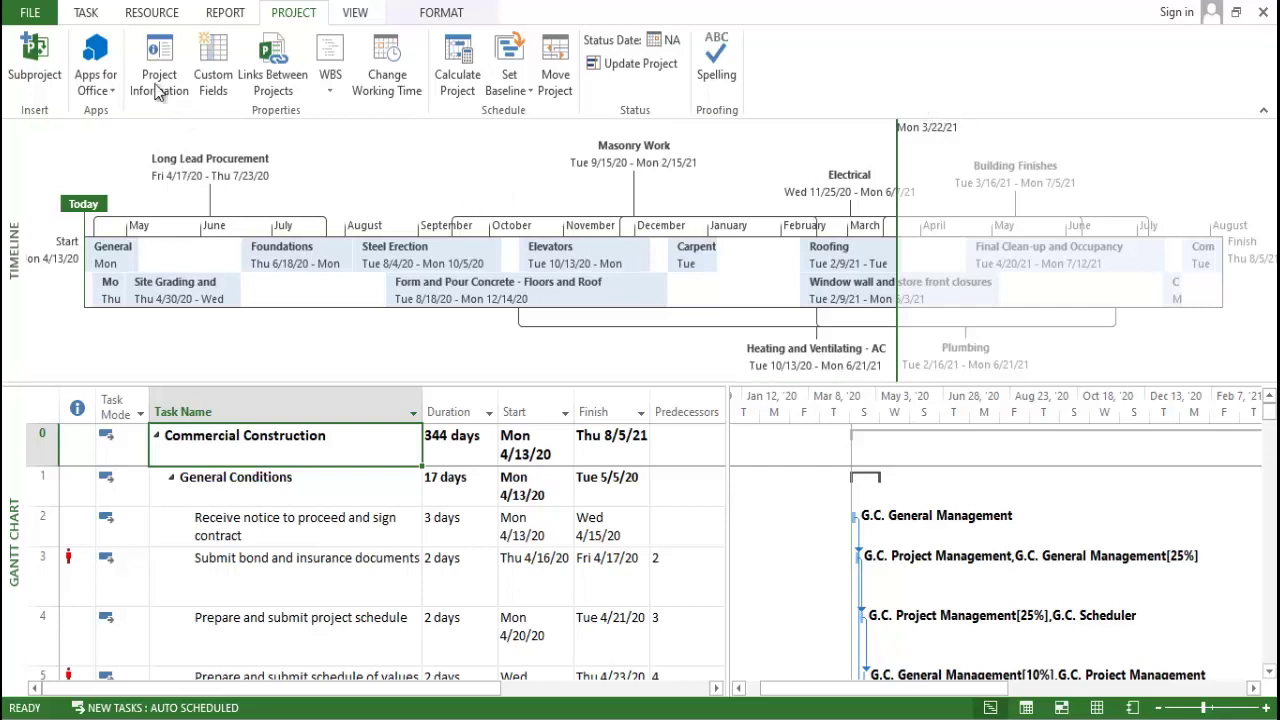
Display the task commands and shrink the timeline pane to a thin strip to give the Gantt chart more room.
click(92, 13)
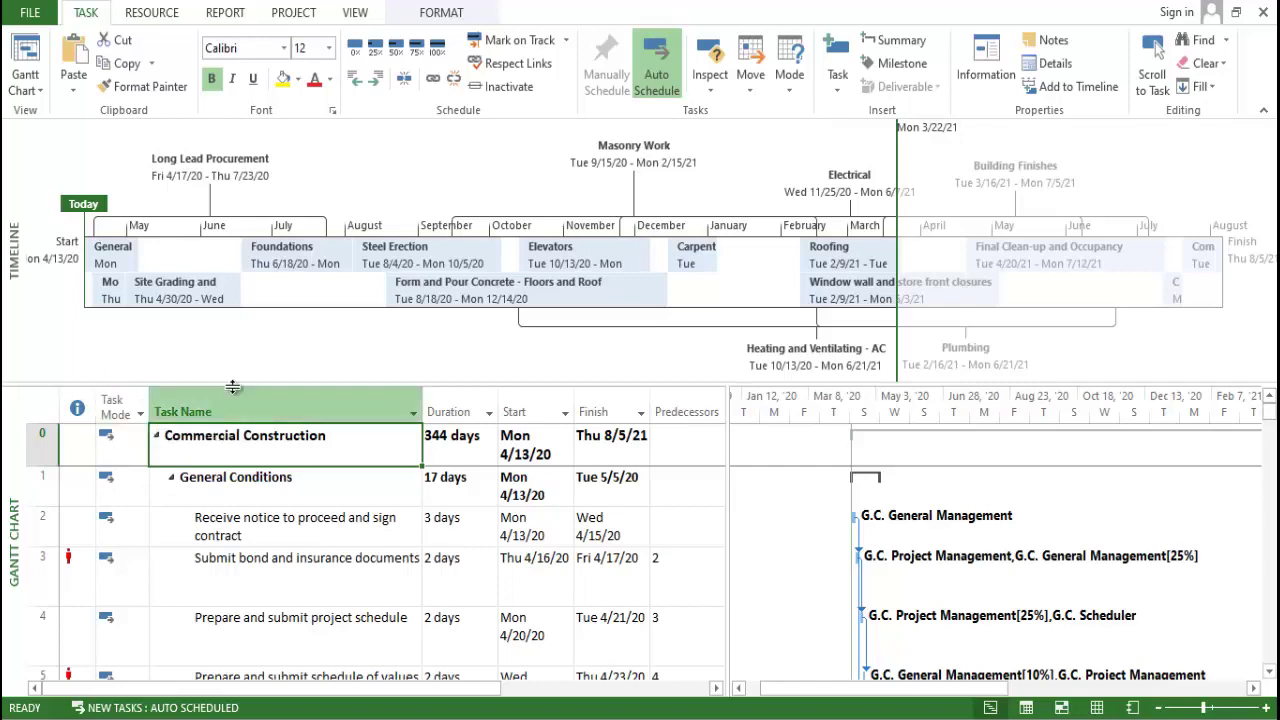
drag(232, 384, 238, 137)
Go through the project summary and the General Conditions tasks, and collapse the General Conditions group.
click(262, 330)
click(241, 280)
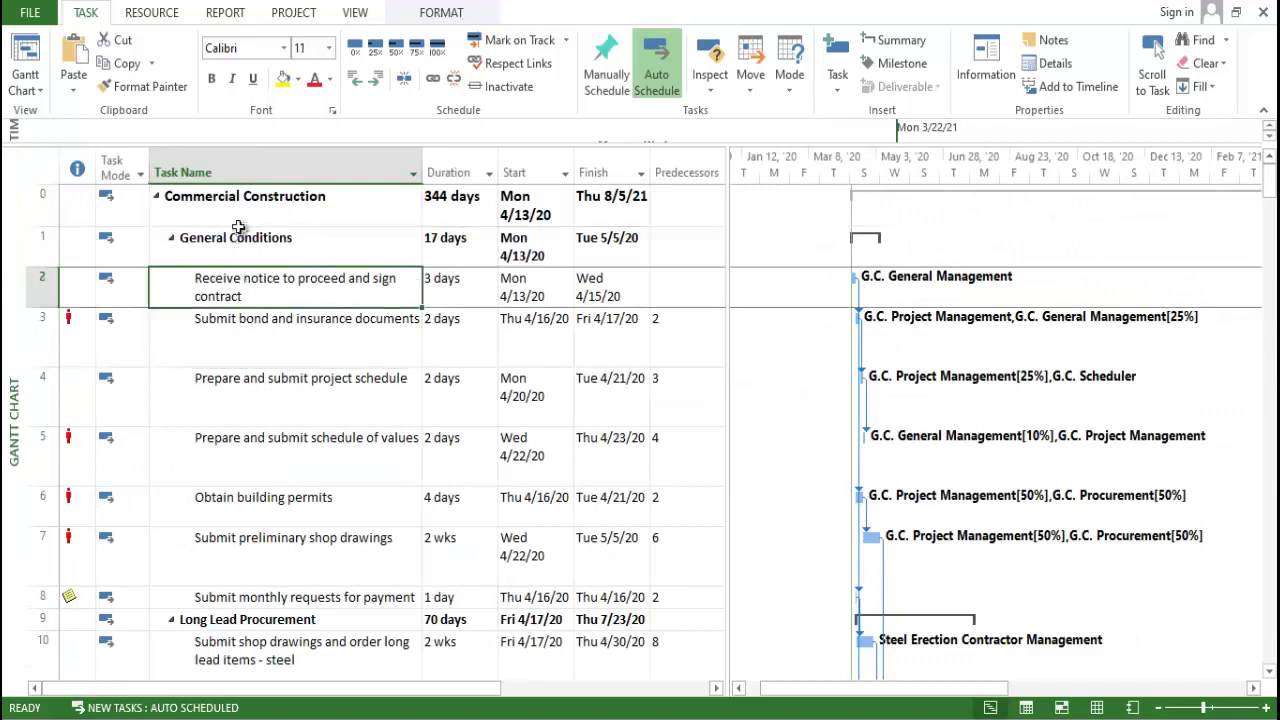
click(240, 220)
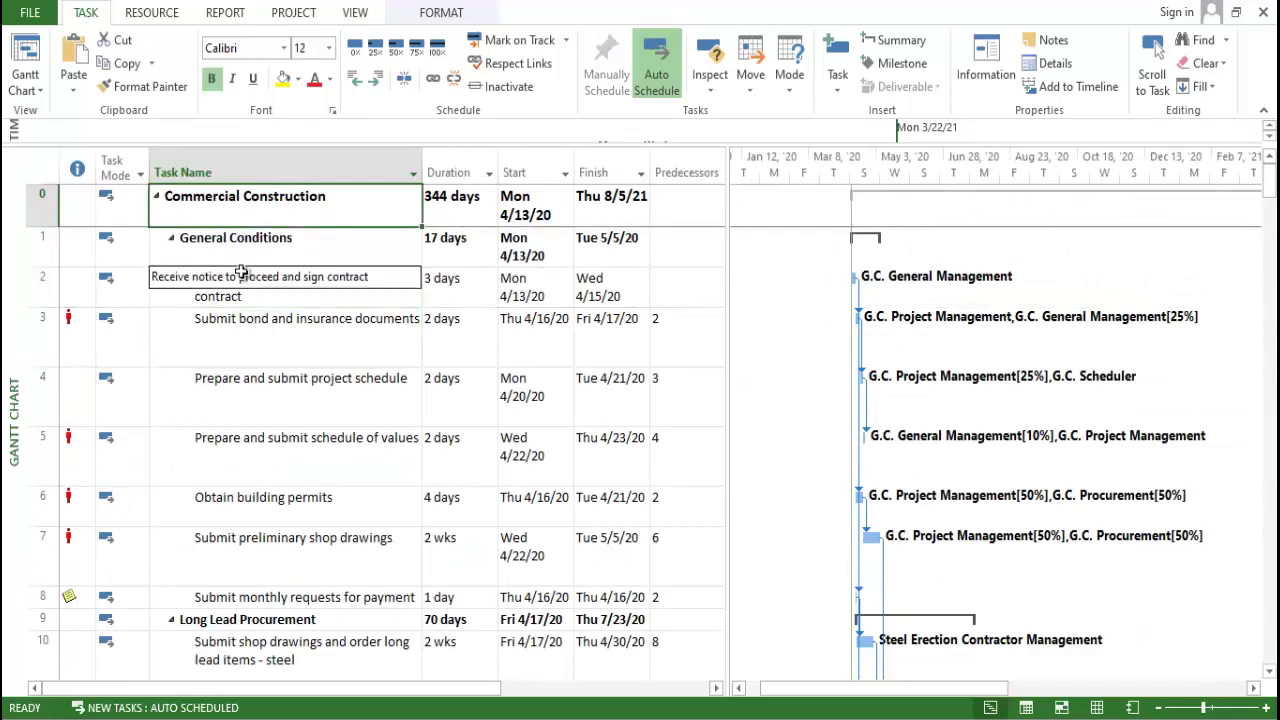
click(255, 256)
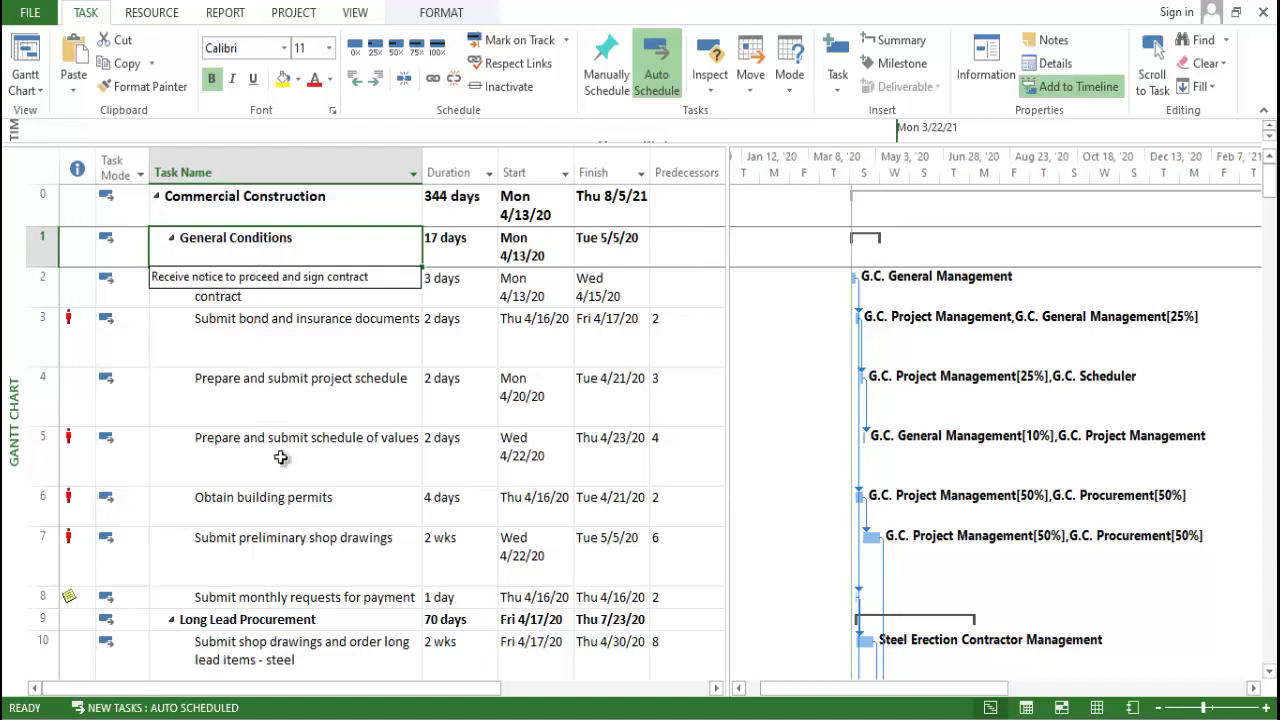
click(258, 398)
click(263, 302)
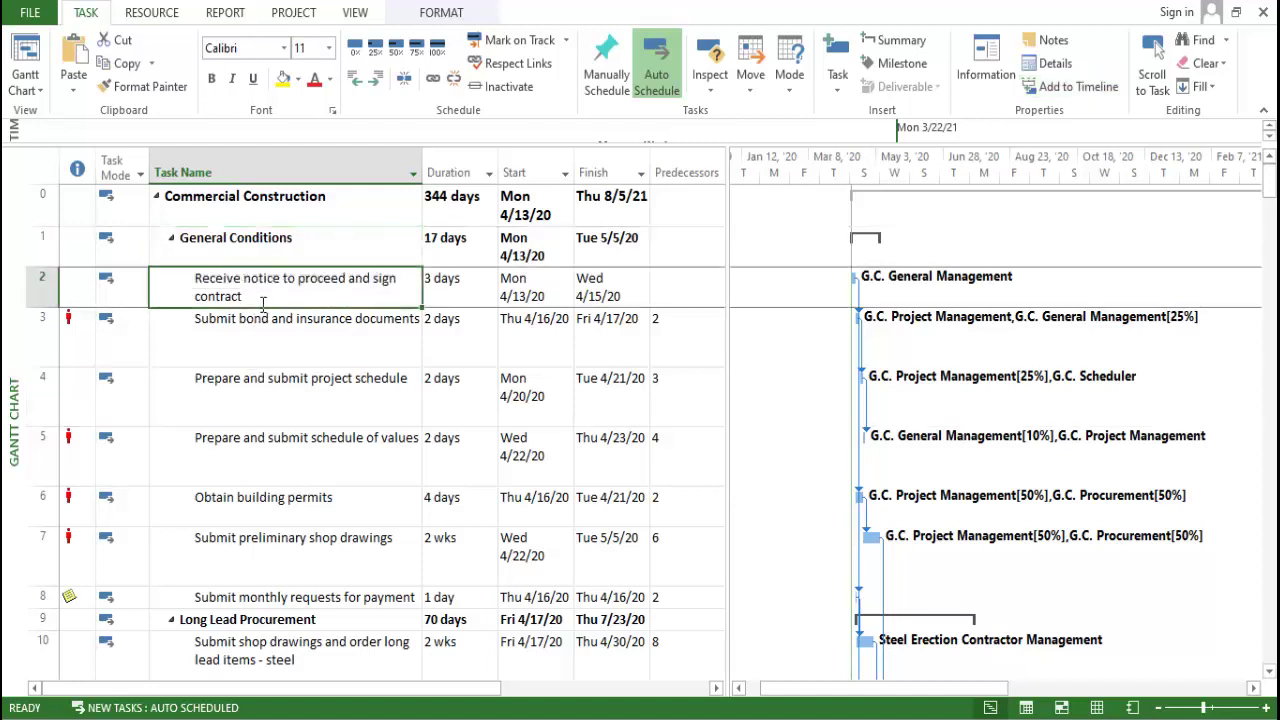
click(266, 355)
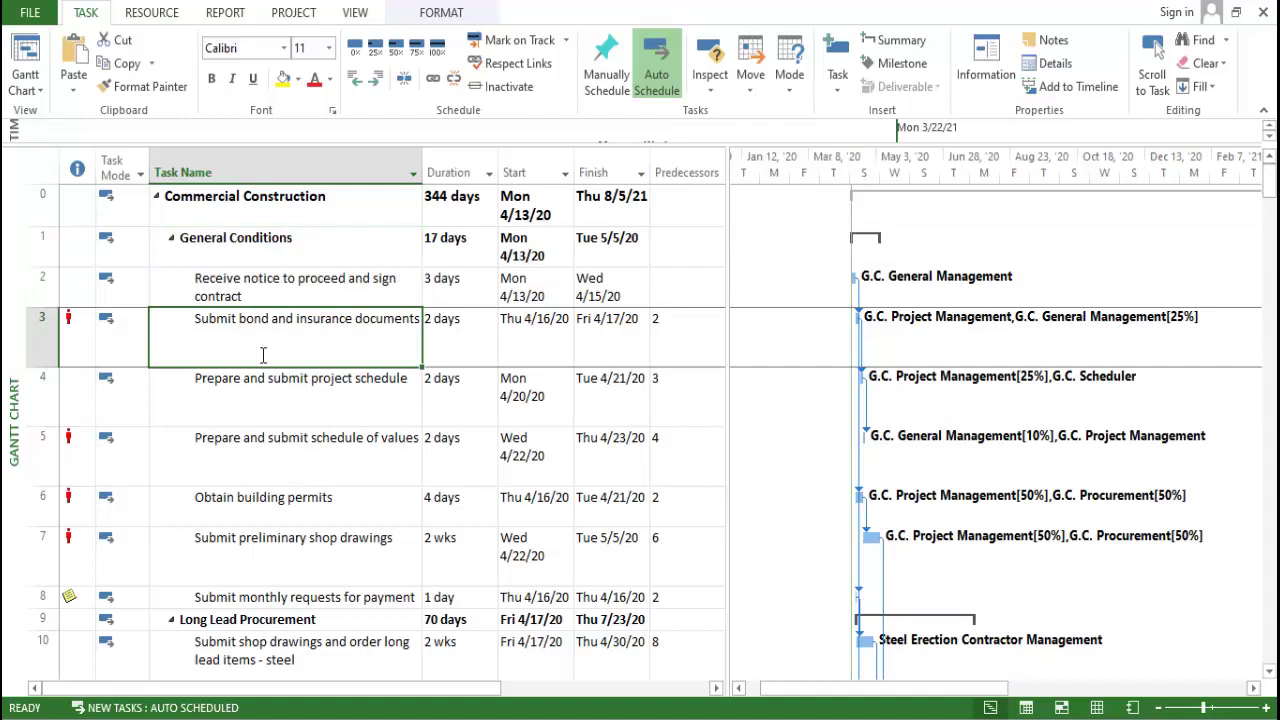
click(265, 414)
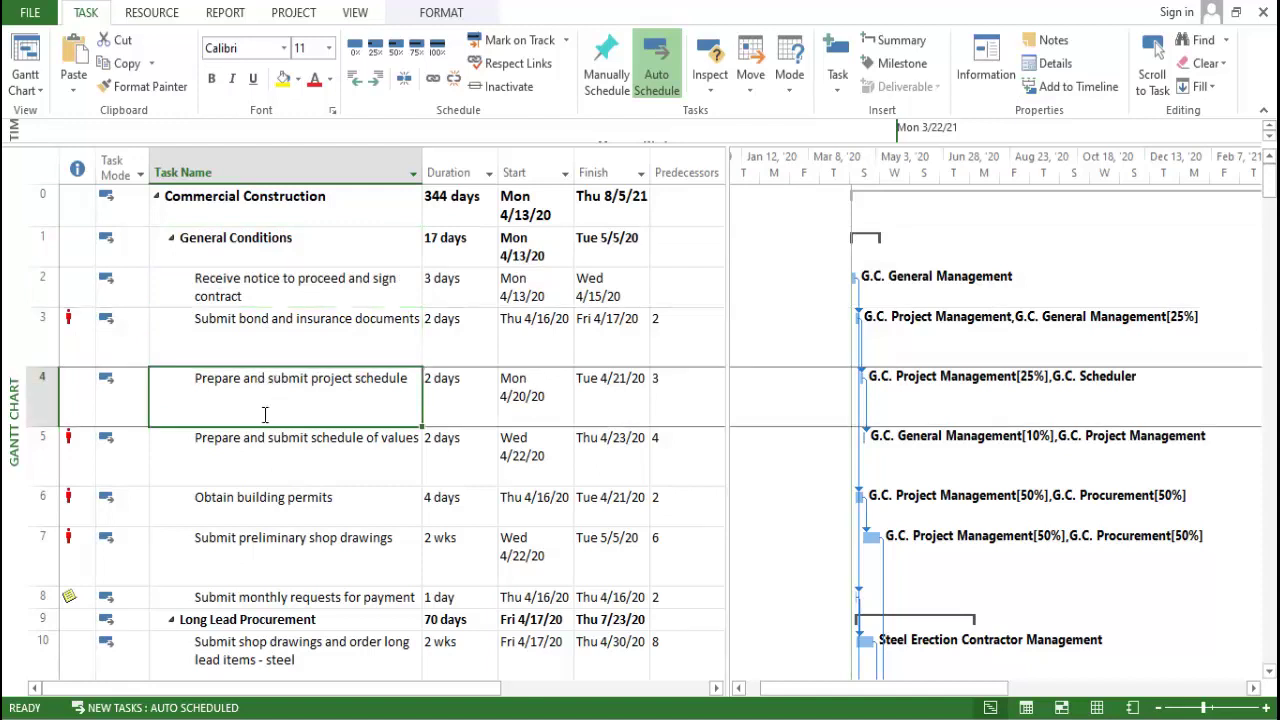
click(267, 505)
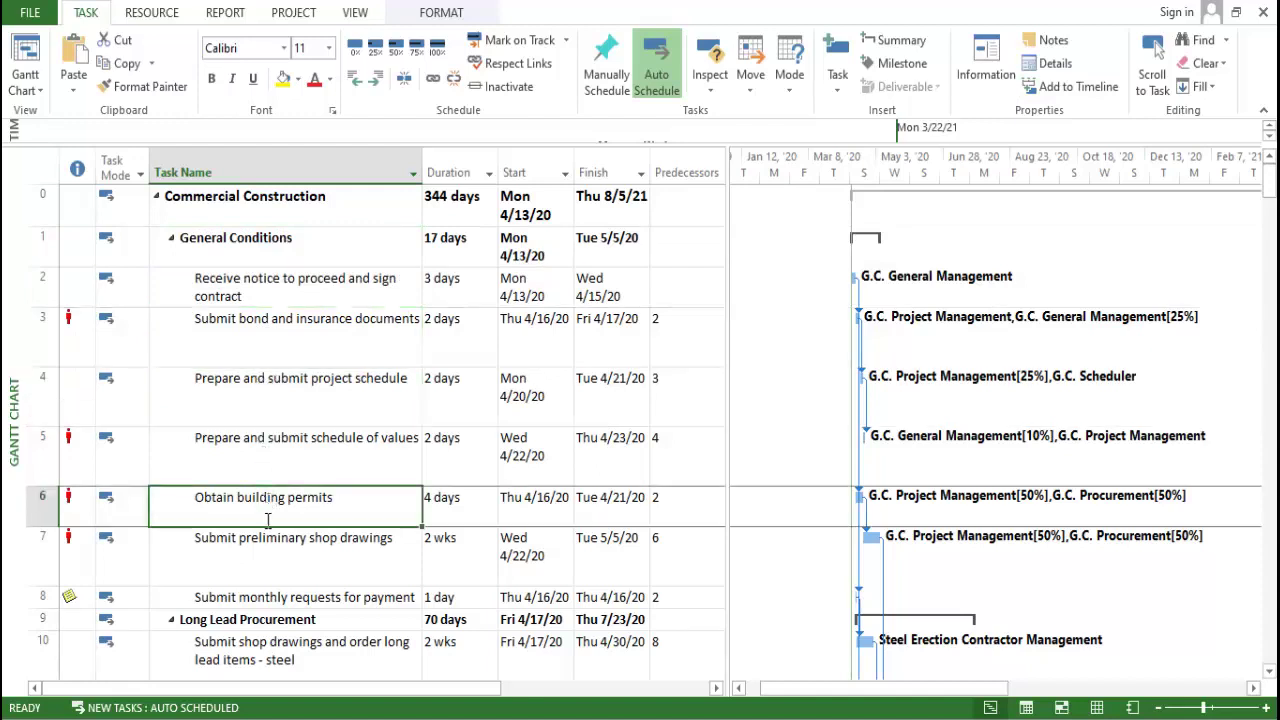
click(266, 545)
scroll(196, 336, down, 1)
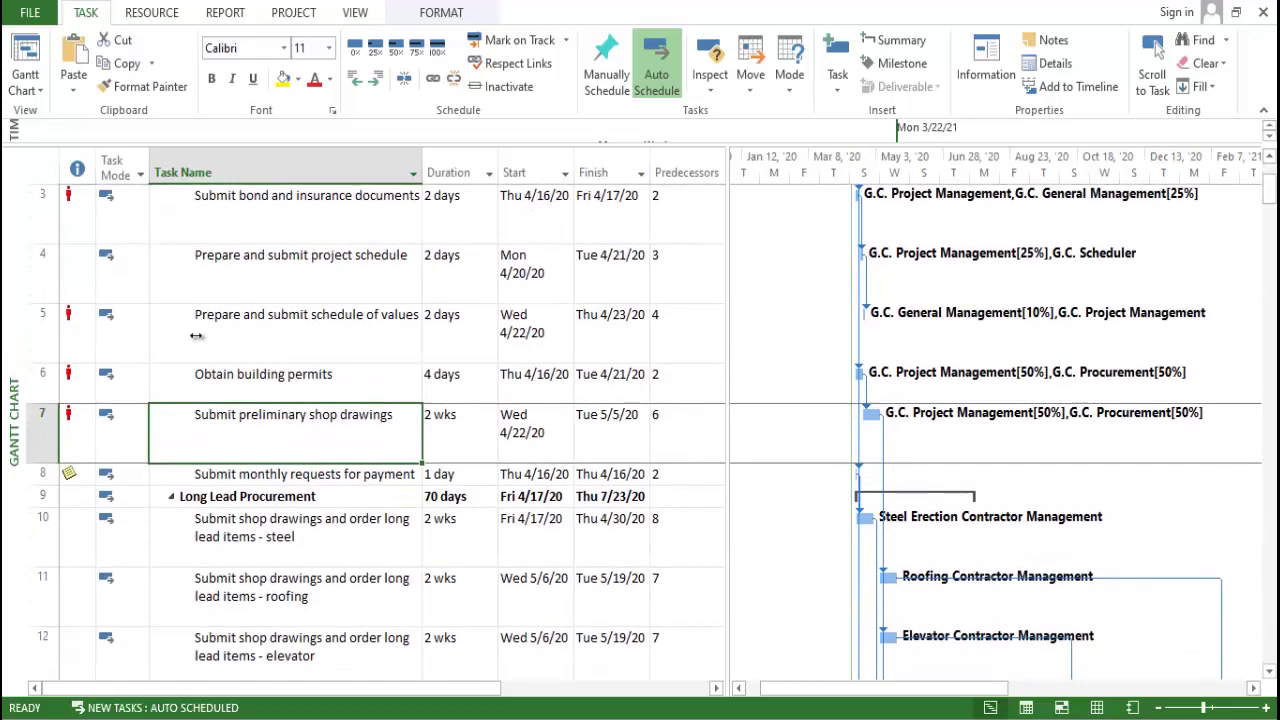
scroll(196, 336, up, 1)
click(171, 238)
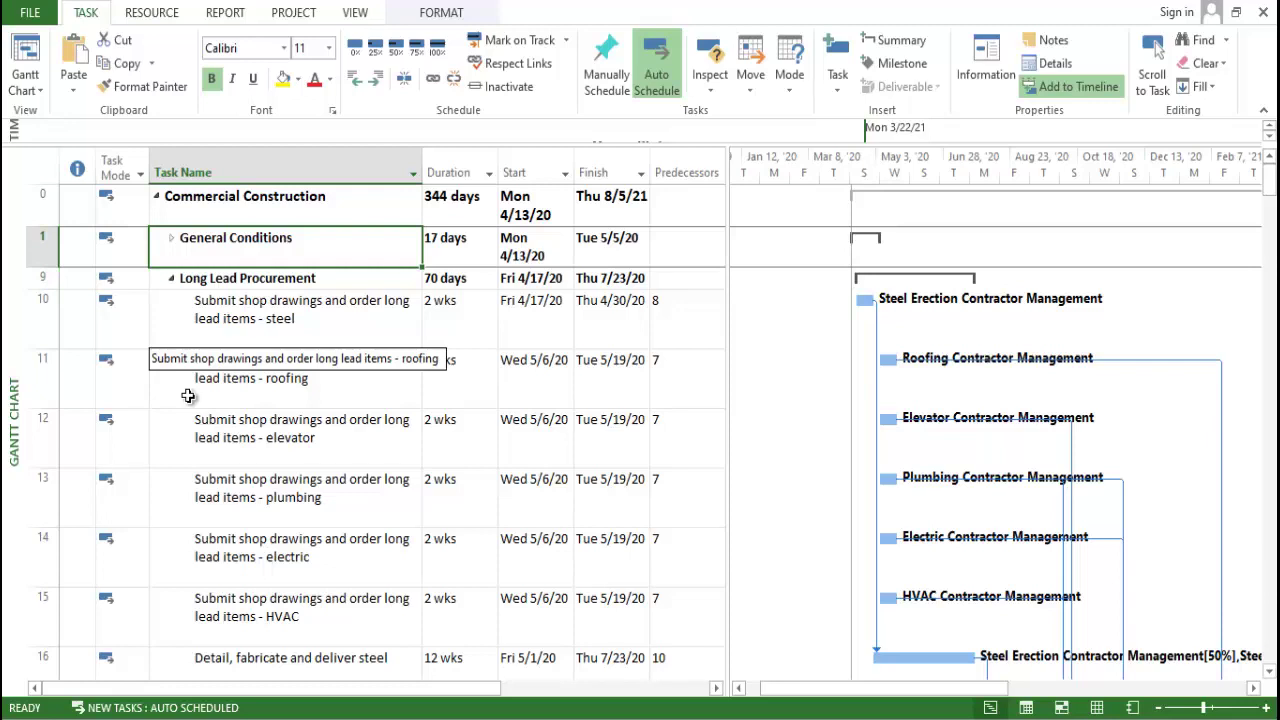
Go through the shop drawing tasks under Long Lead Procurement and collapse that group.
click(227, 342)
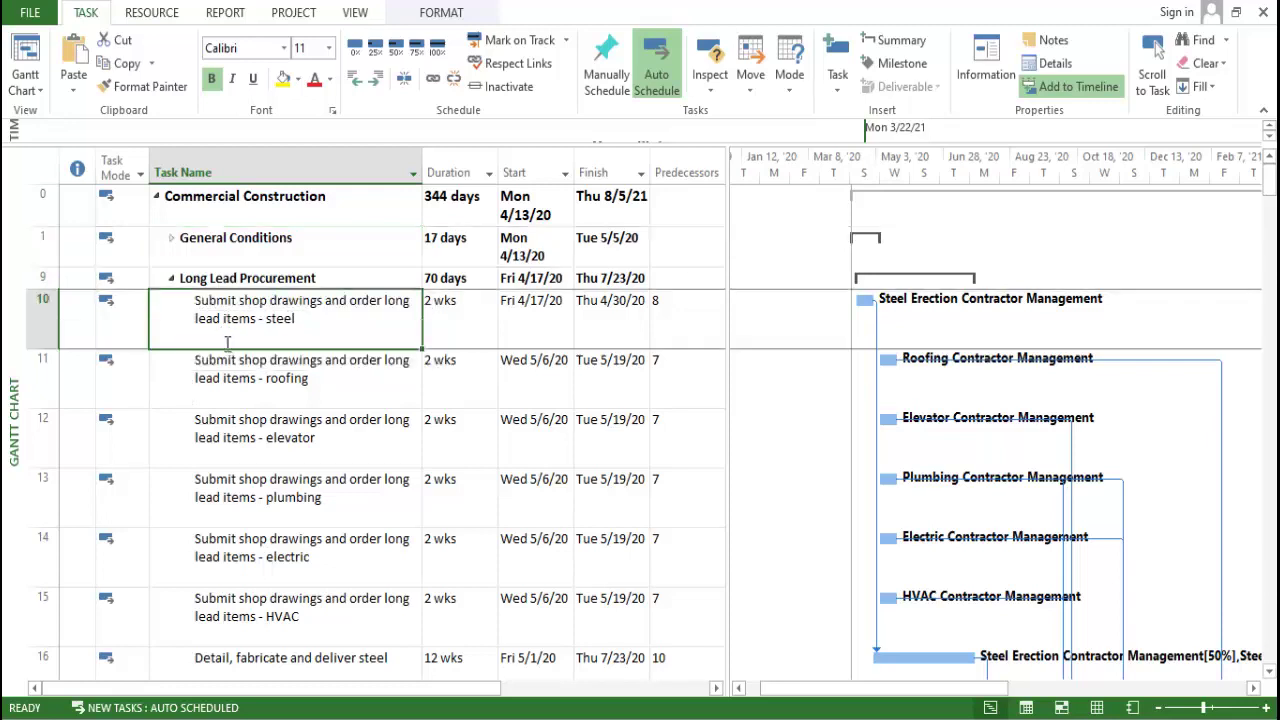
click(196, 440)
click(214, 380)
click(245, 518)
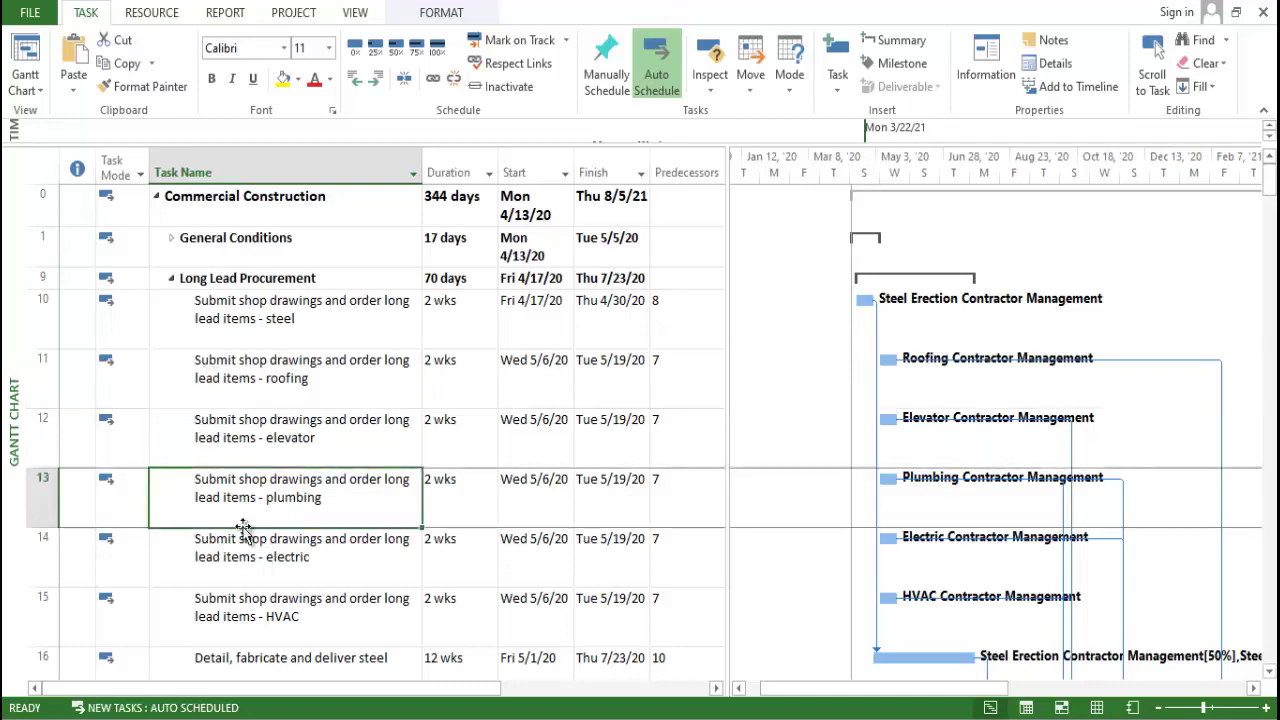
click(245, 592)
click(171, 278)
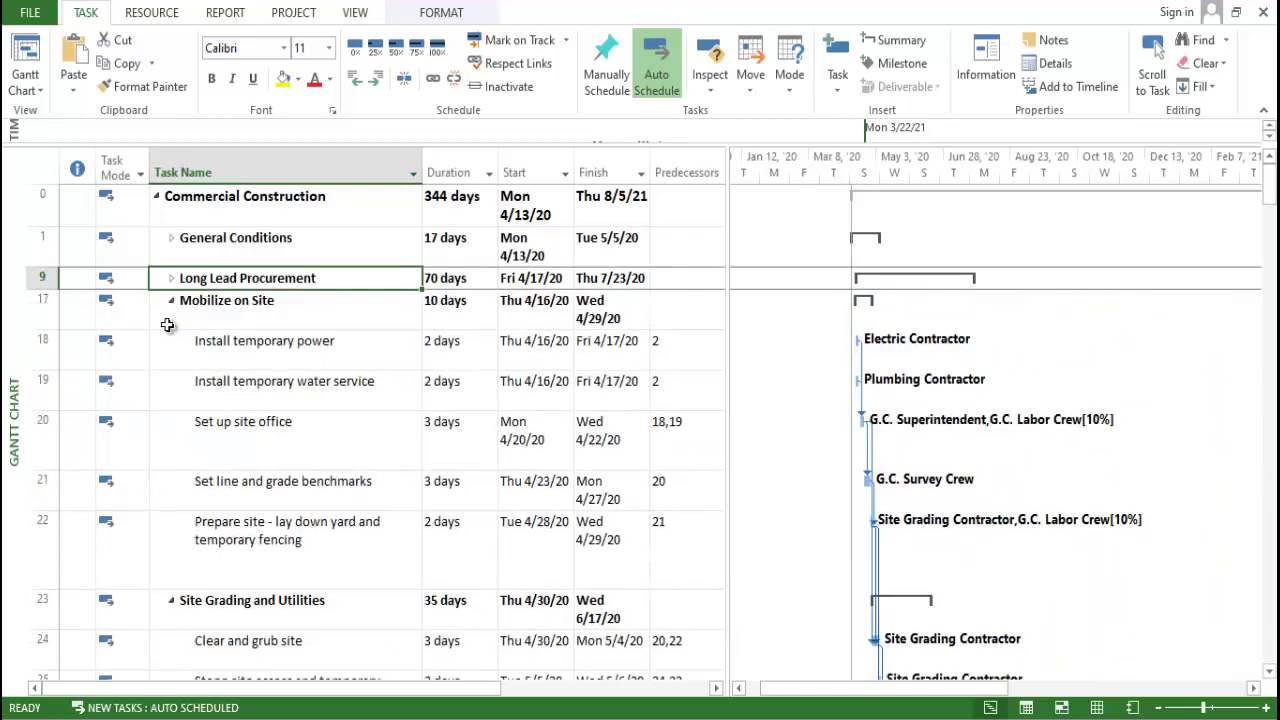
Collapse the Mobilize on Site and Site Grading and Utilities groups after looking at their first subtasks.
click(217, 342)
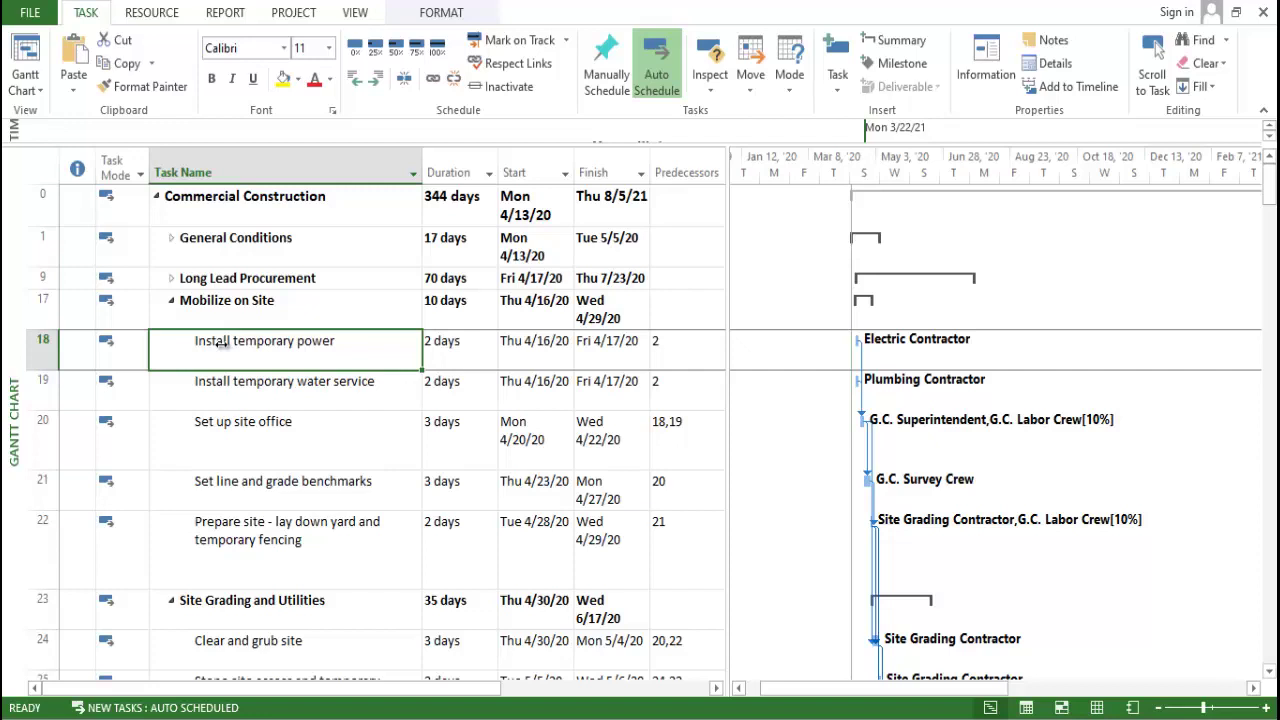
click(172, 302)
click(194, 378)
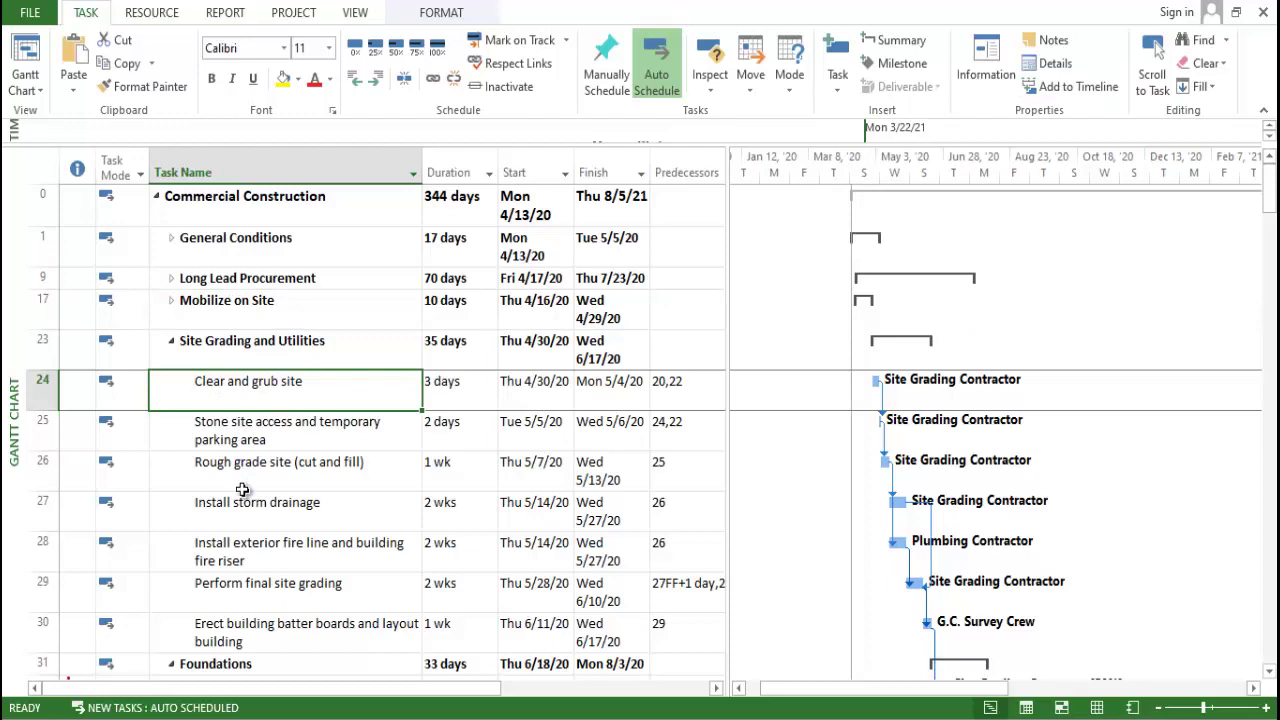
click(172, 341)
Look over the excavation tasks, and collapse the Foundations, Steel Erection, and Form and Pour Concrete - Floors and Roof groups.
click(205, 408)
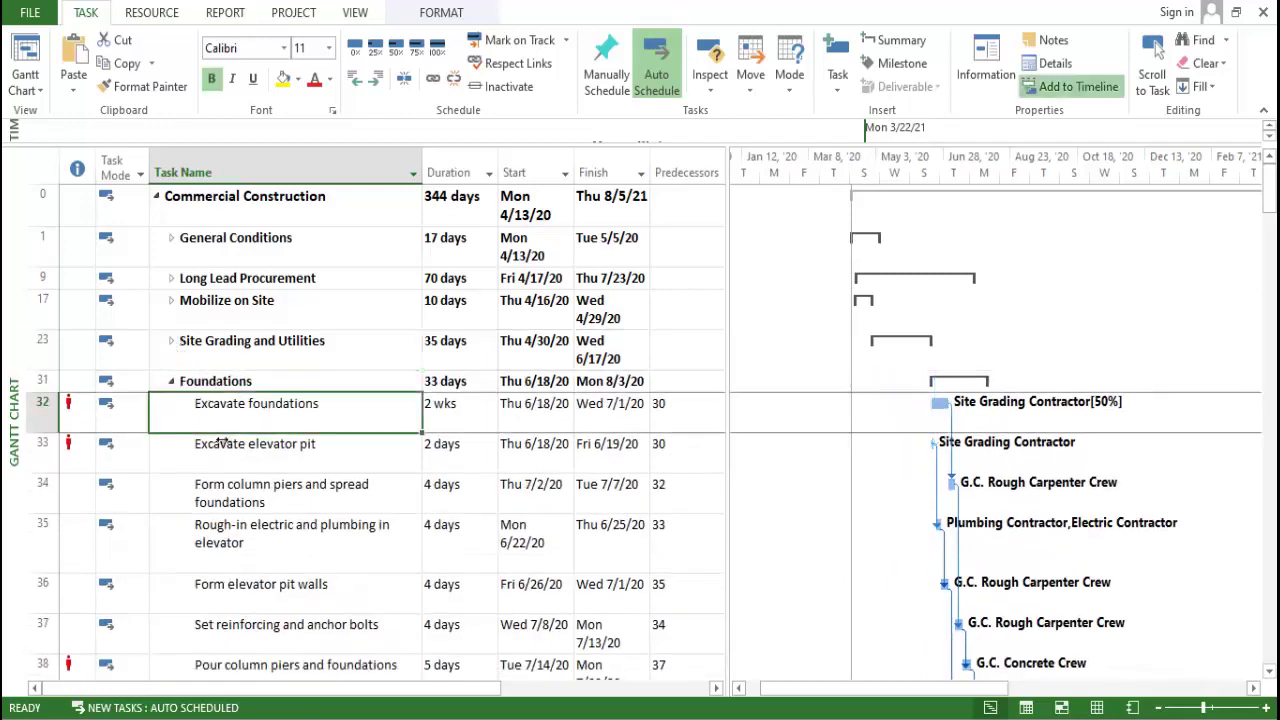
click(220, 455)
click(172, 380)
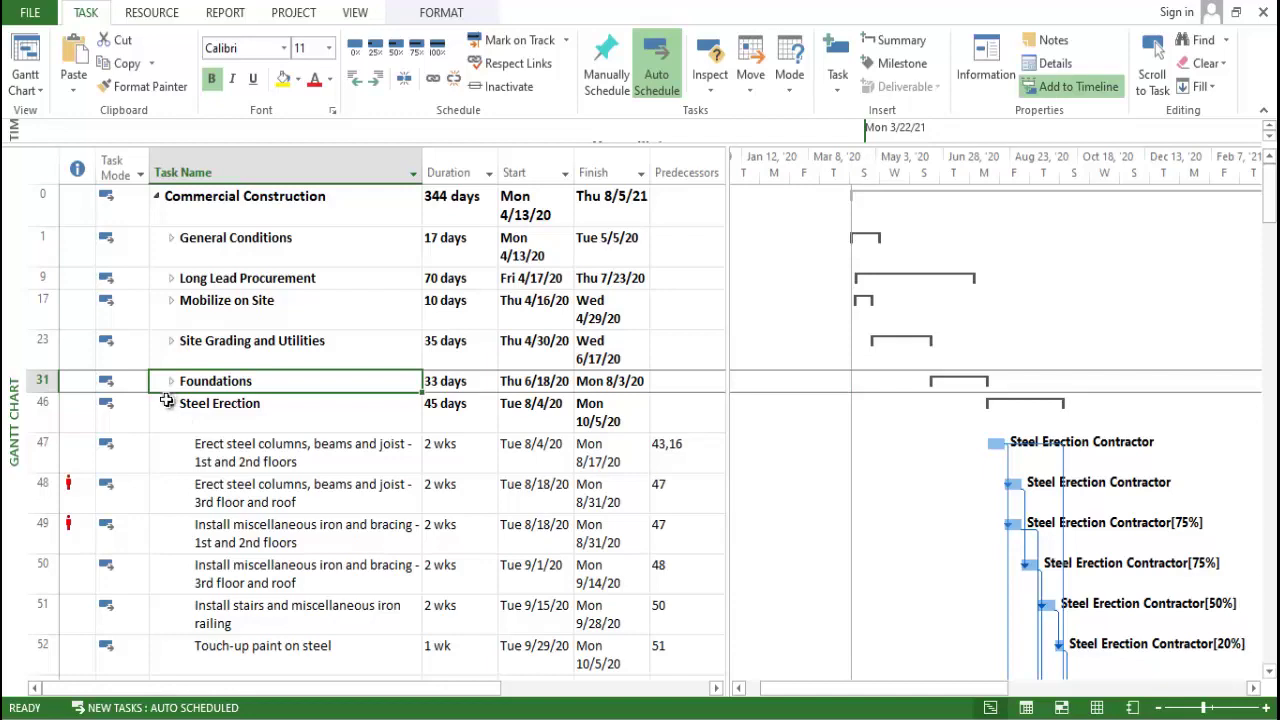
click(170, 403)
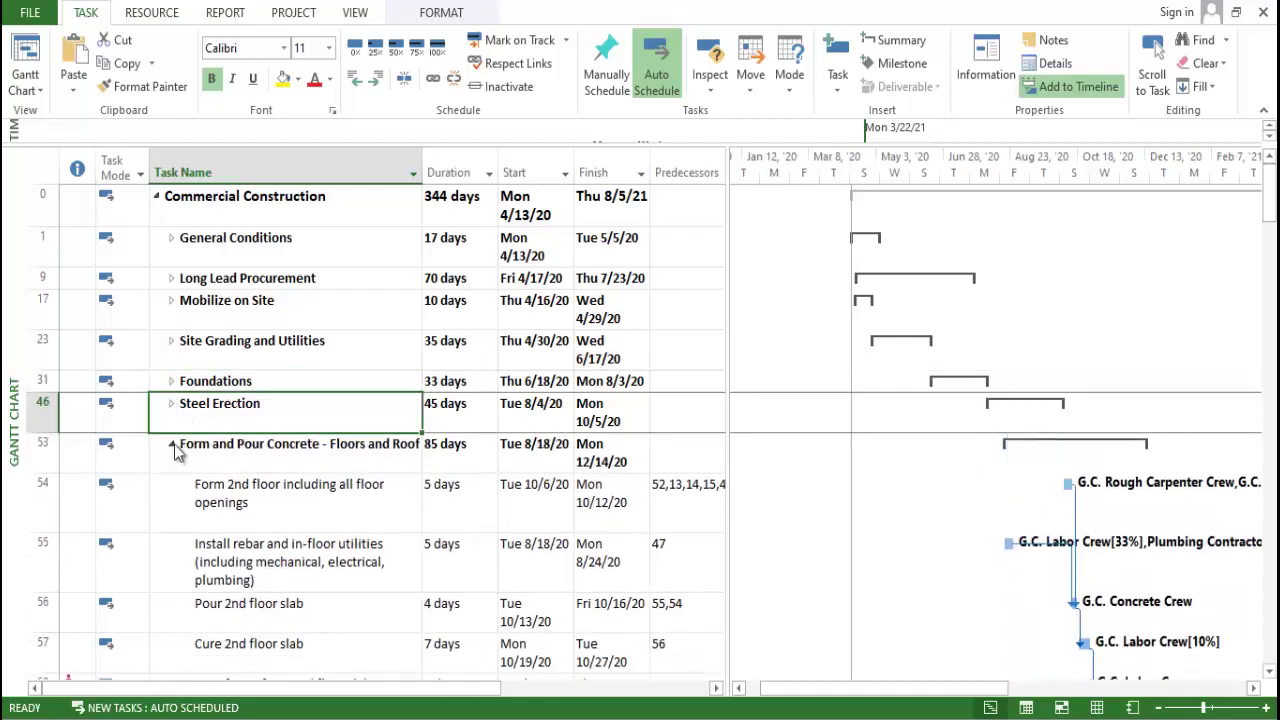
click(172, 444)
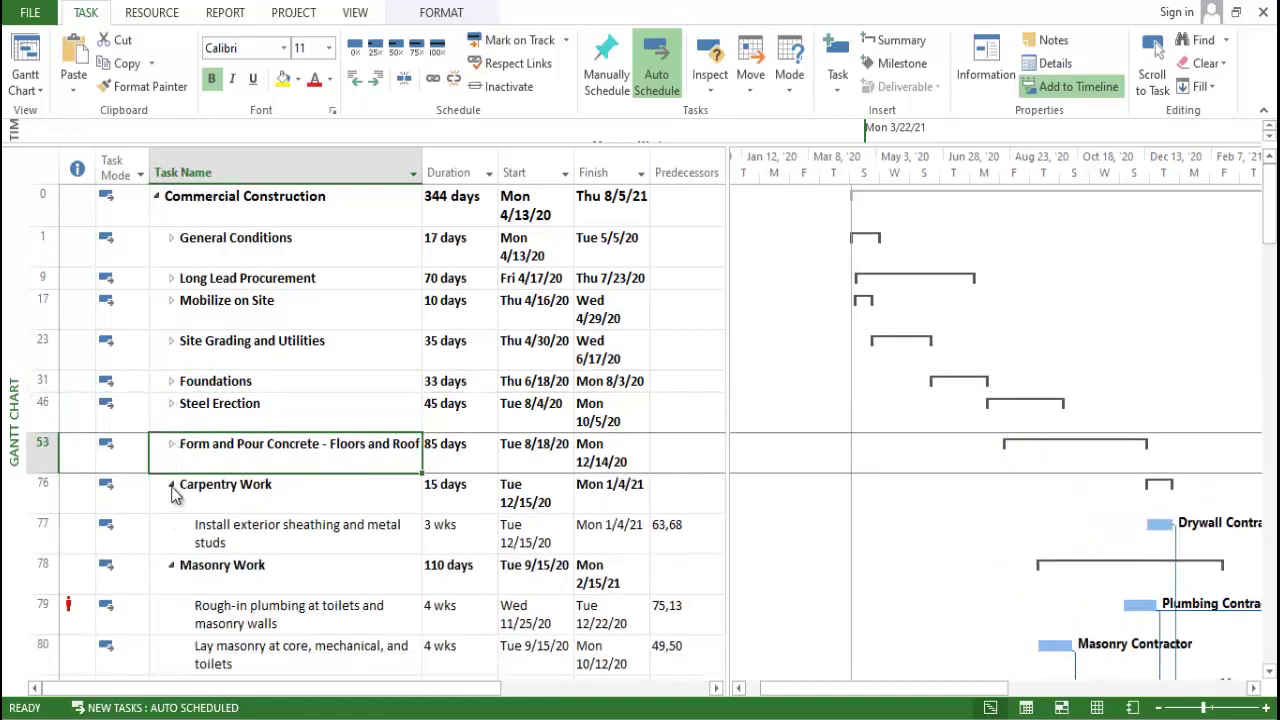
Collapse the Carpentry Work, Masonry Work, Roofing, and Window wall and store front closures groups.
click(172, 487)
click(172, 524)
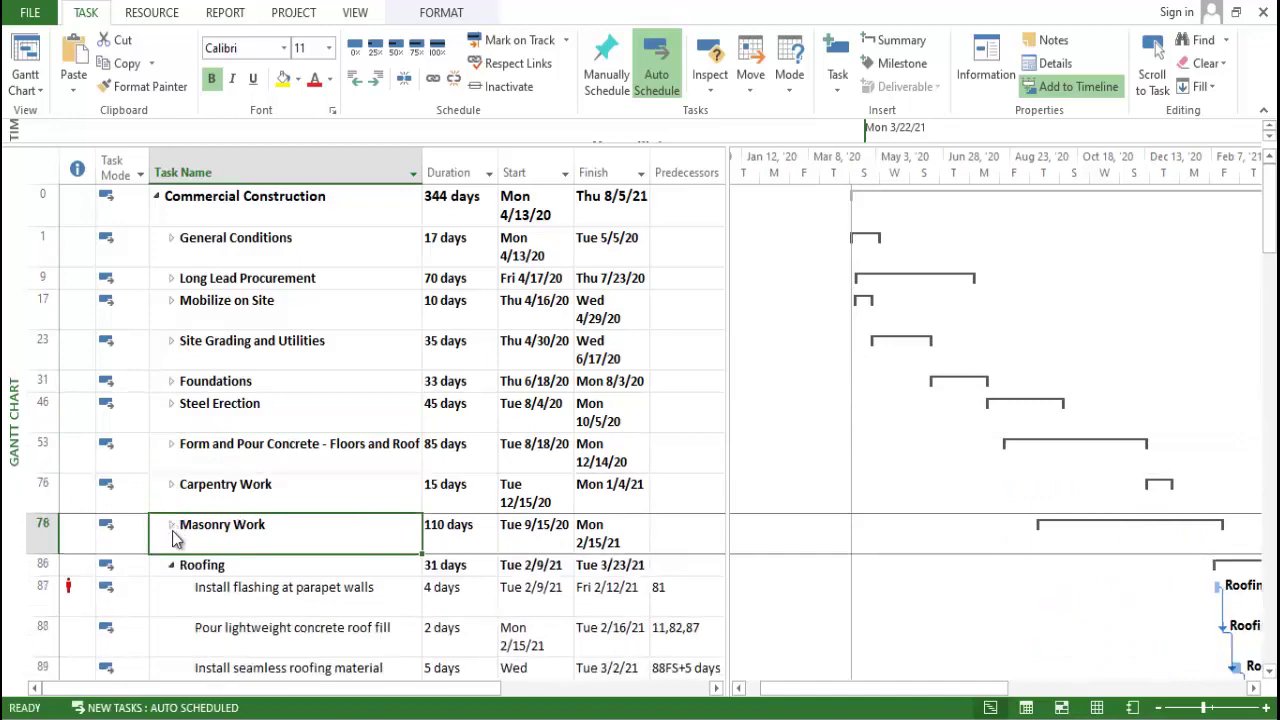
scroll(172, 534, down, 1)
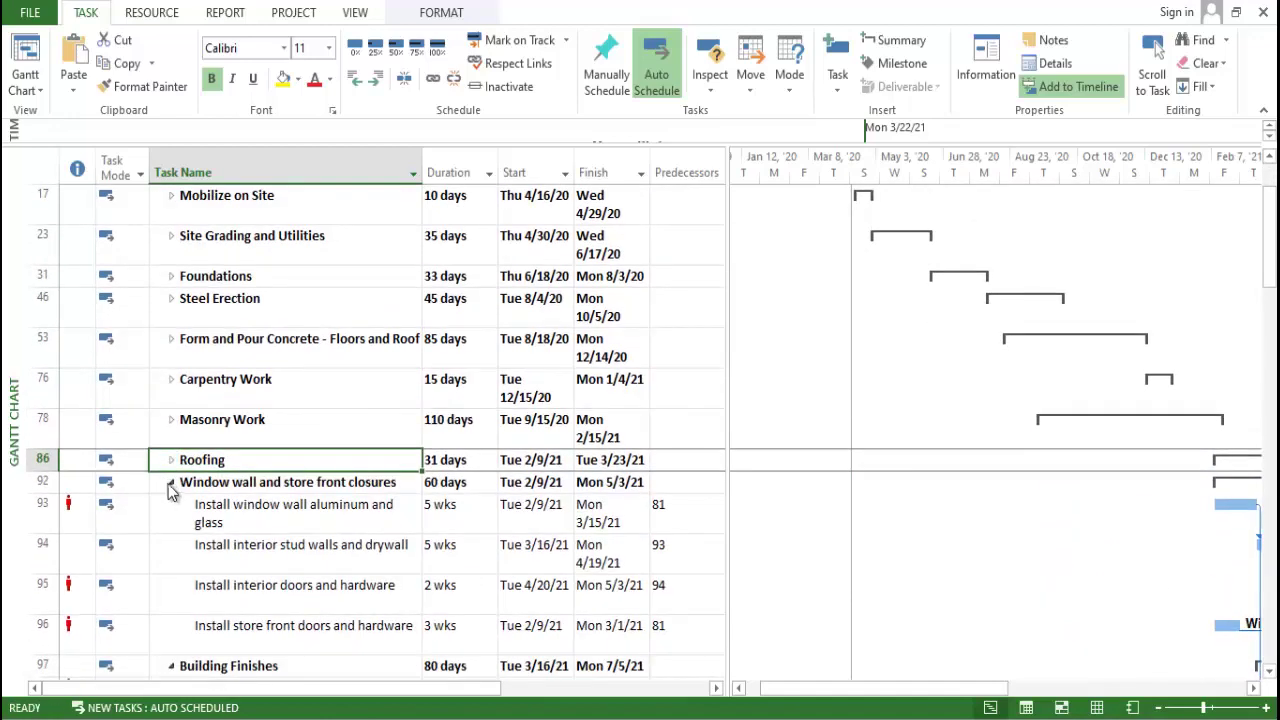
click(170, 482)
Collapse the Building Finishes, Elevators, Plumbing and Electrical groups.
scroll(171, 480, down, 3)
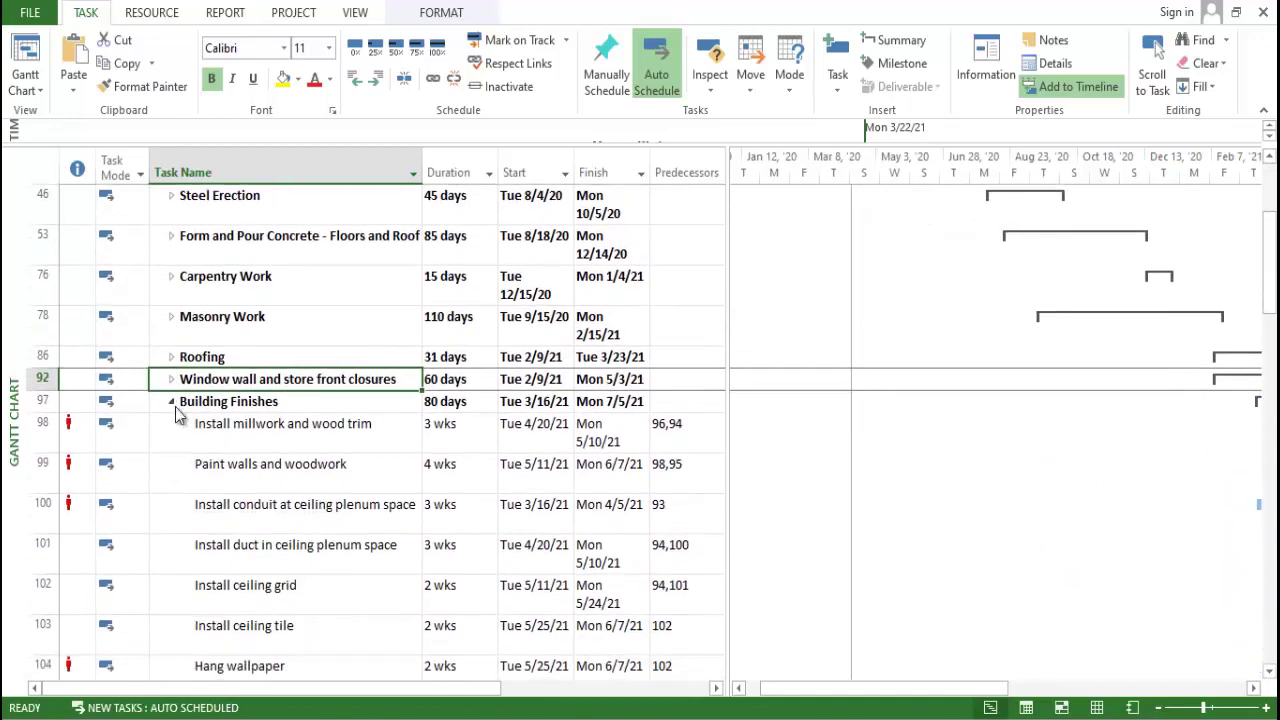
click(171, 401)
click(171, 424)
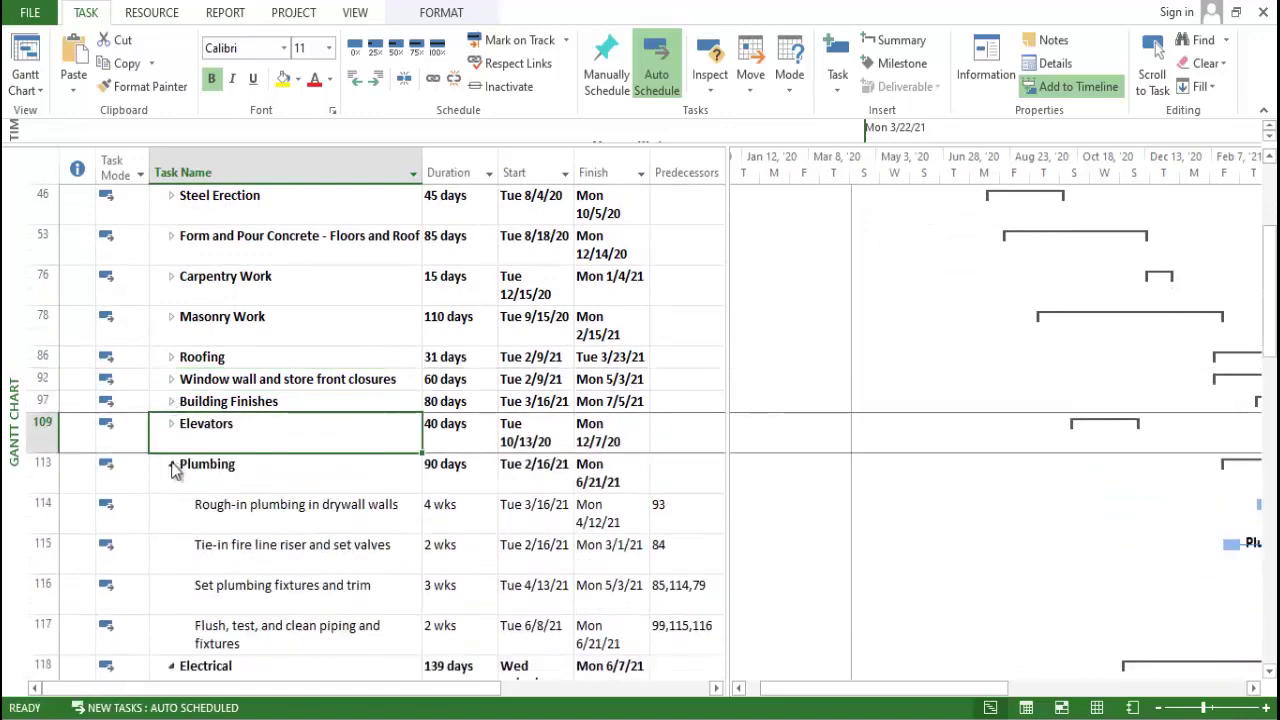
click(171, 464)
click(171, 504)
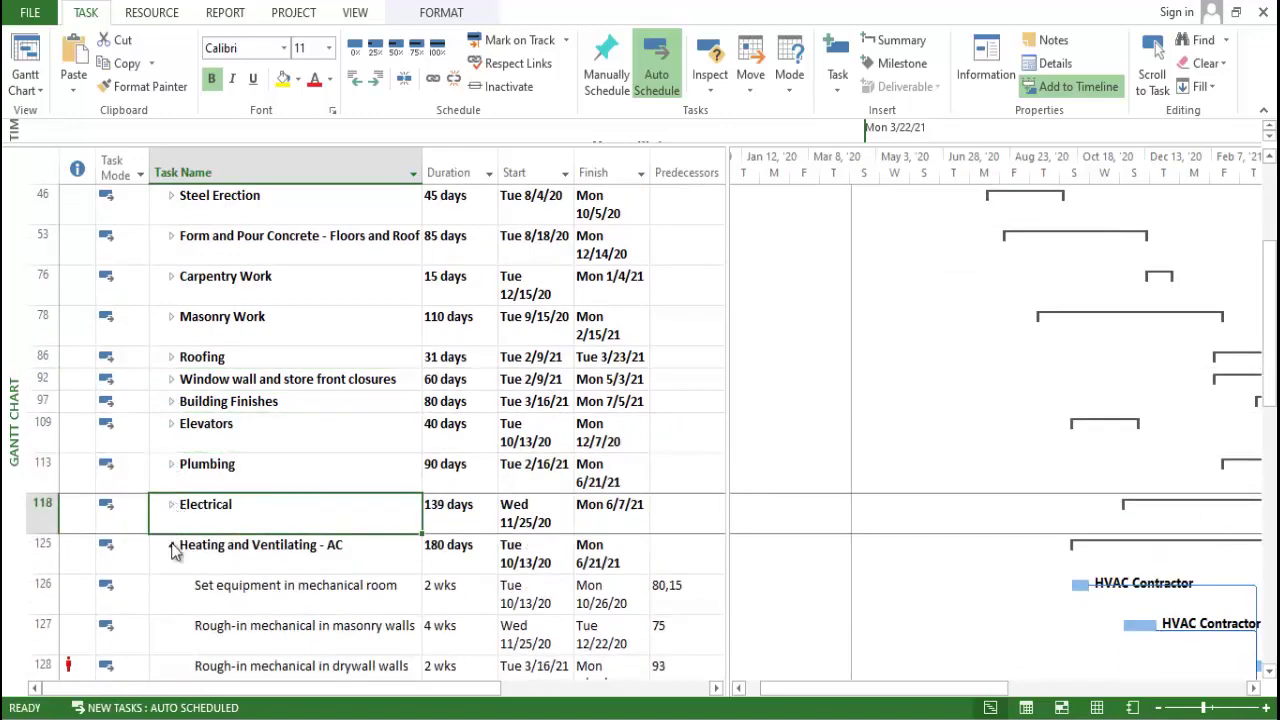
Collapse the Heating and Ventilating - AC, Final Clean-up and Occupancy, and Complete Final Inspections groups, and return to the start of the task list.
click(171, 546)
scroll(171, 548, down, 3)
click(171, 472)
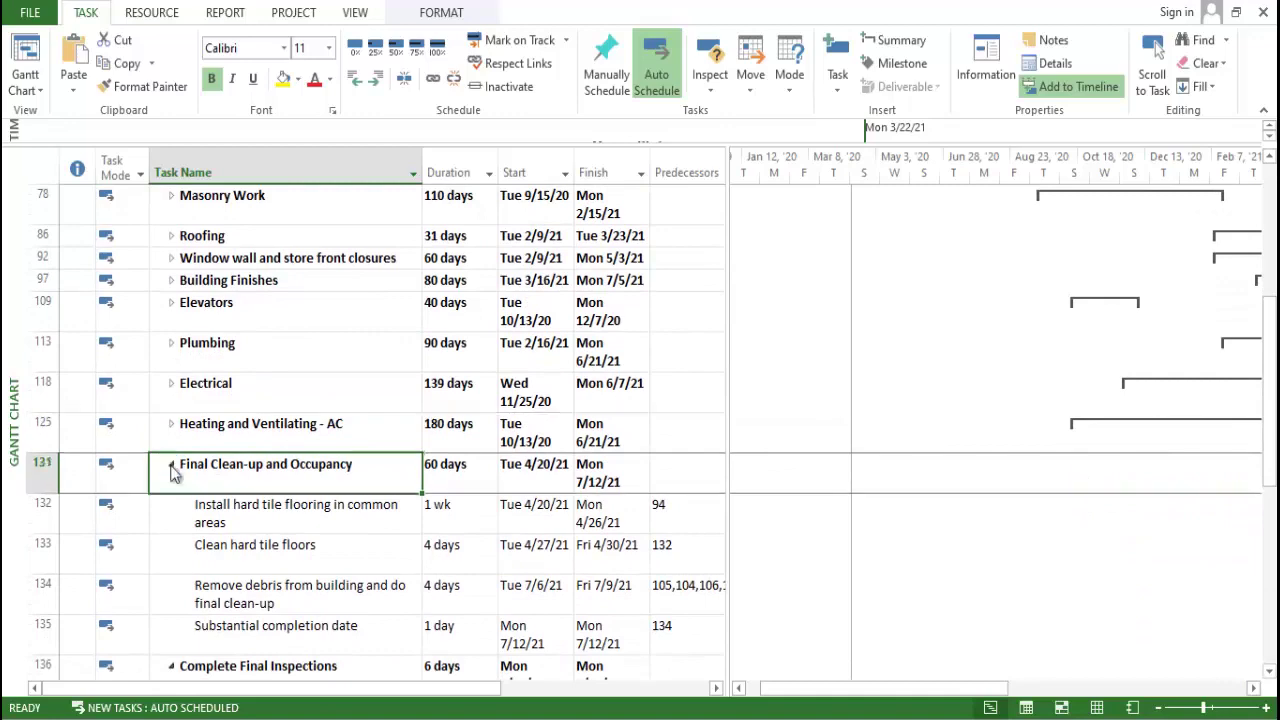
click(171, 468)
click(171, 506)
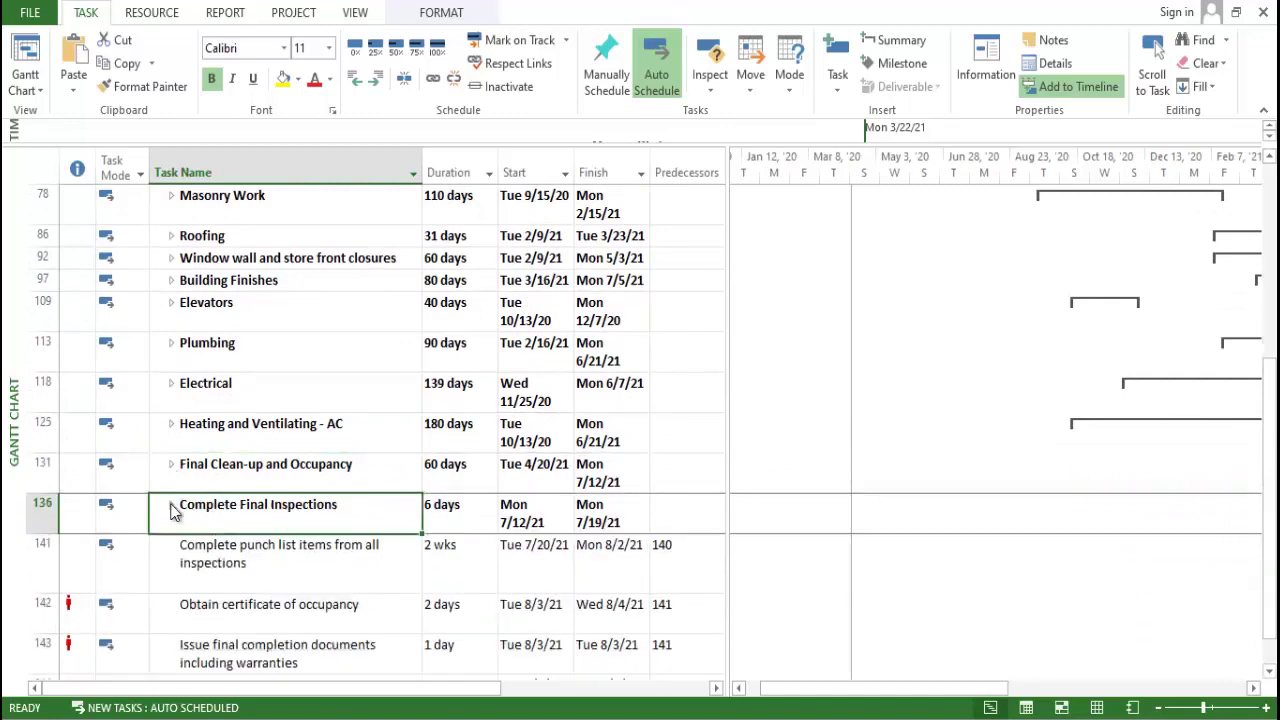
scroll(172, 556, down, 3)
scroll(176, 552, up, 2)
click(176, 556)
scroll(178, 554, up, 4)
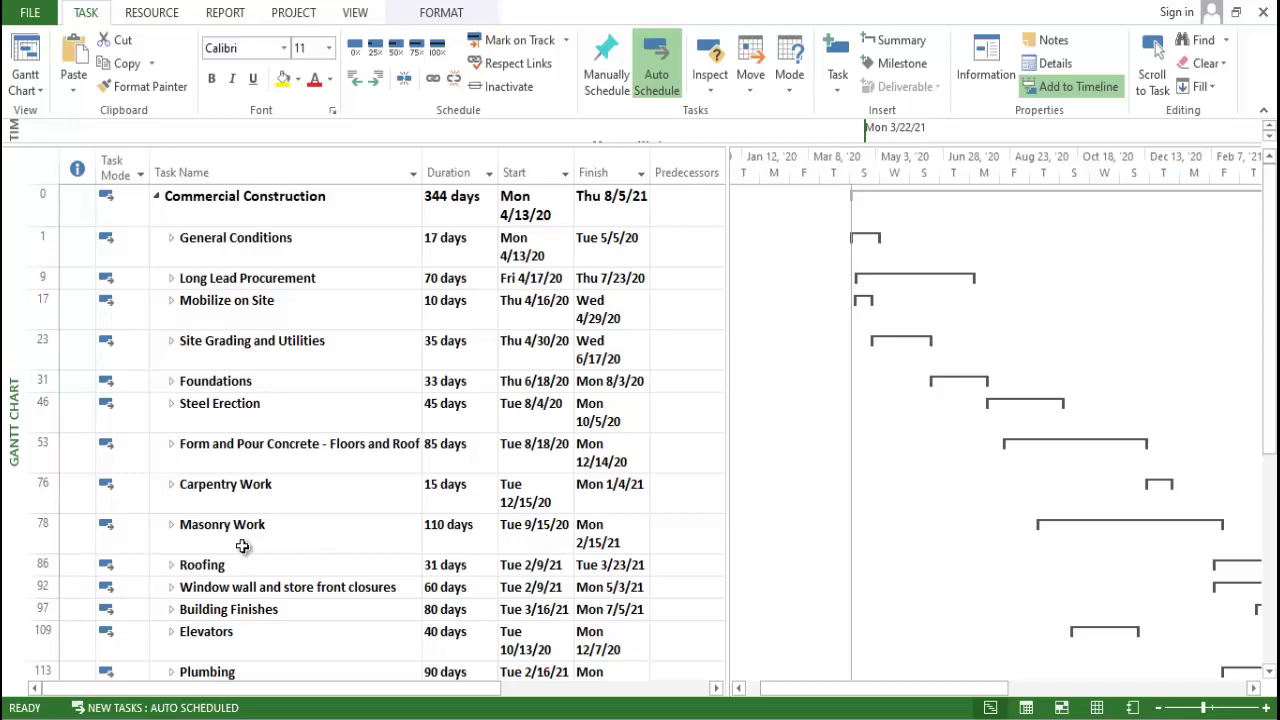
Expand the Mobilize on Site group and go through each of its subtasks, from temporary power to site preparation.
click(228, 308)
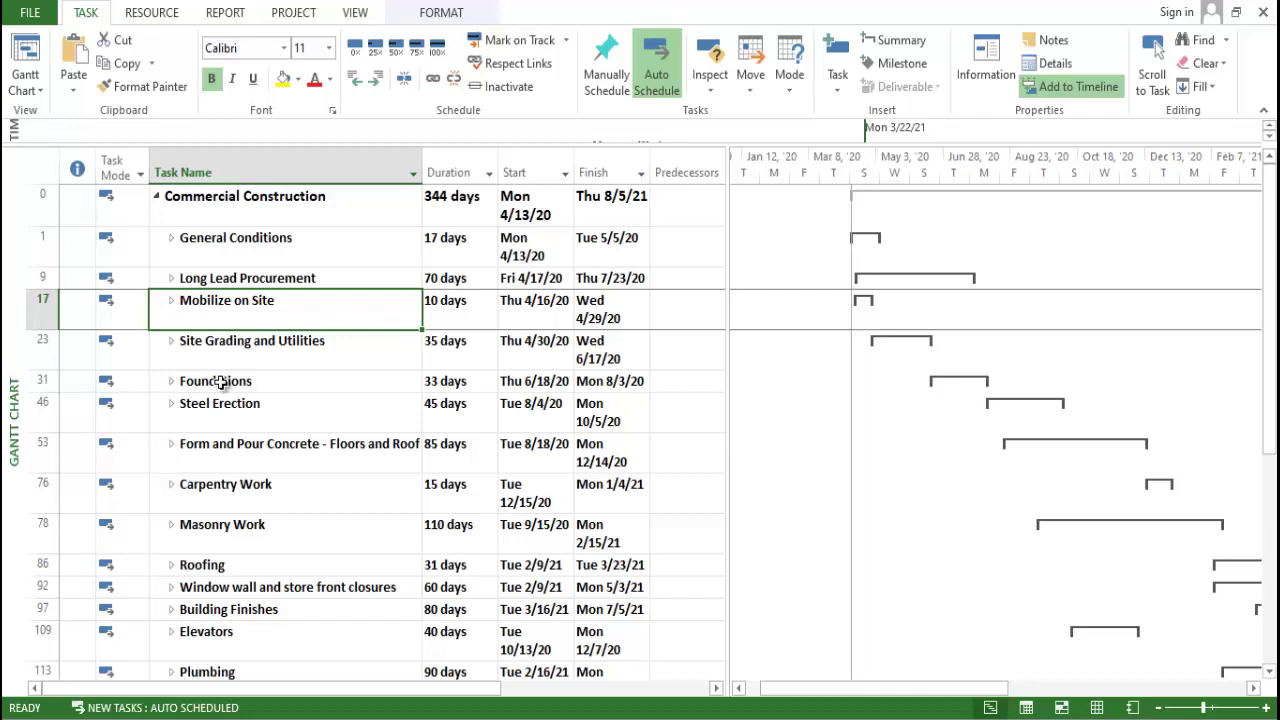
click(171, 300)
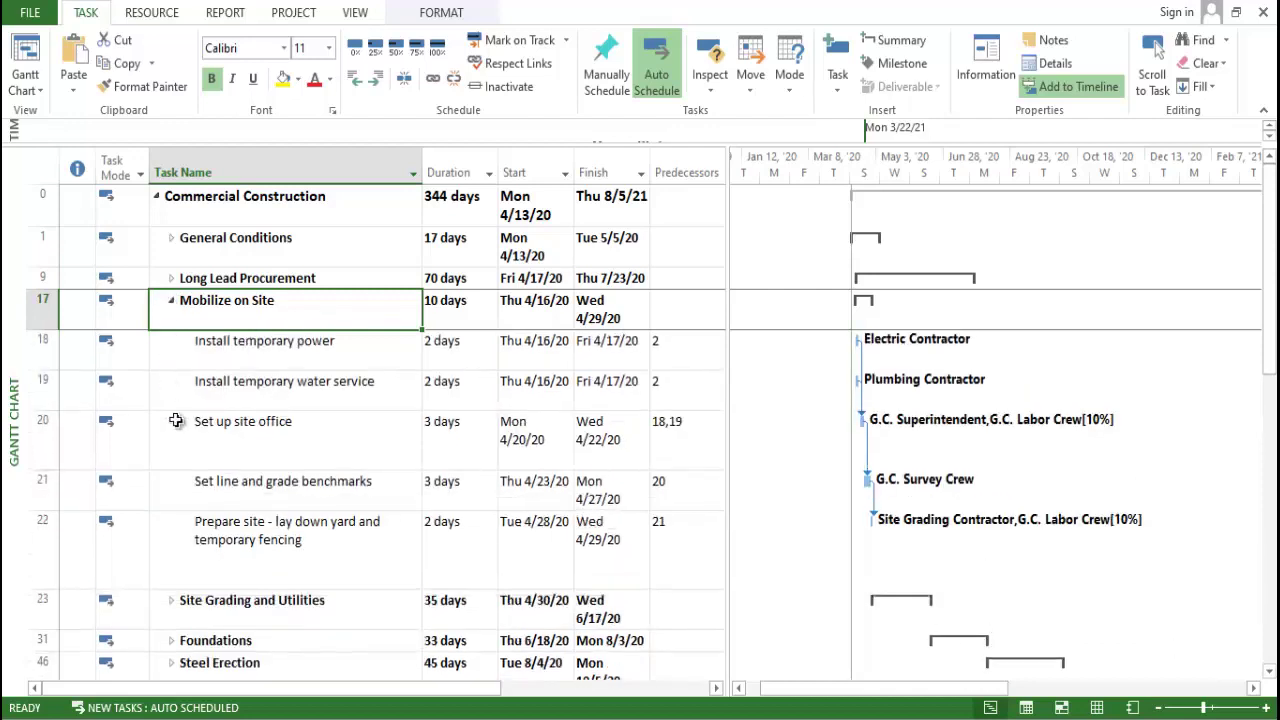
click(230, 365)
click(237, 381)
click(239, 421)
click(241, 505)
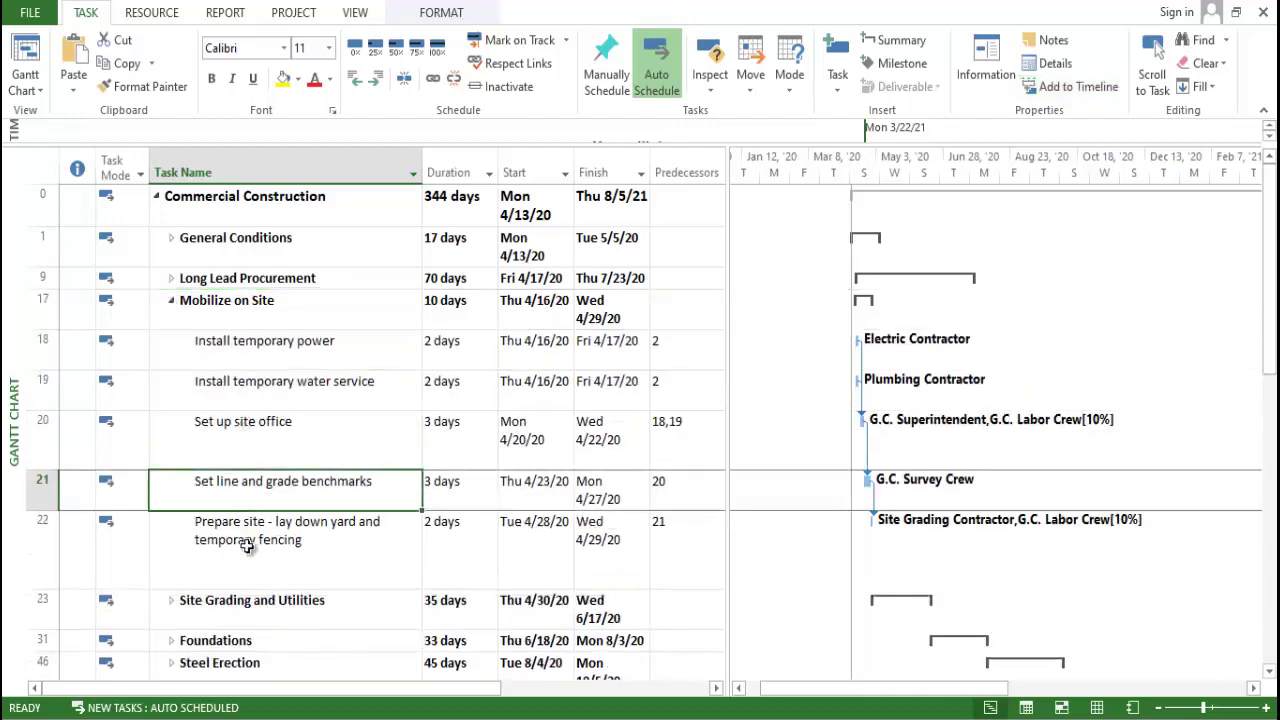
click(247, 546)
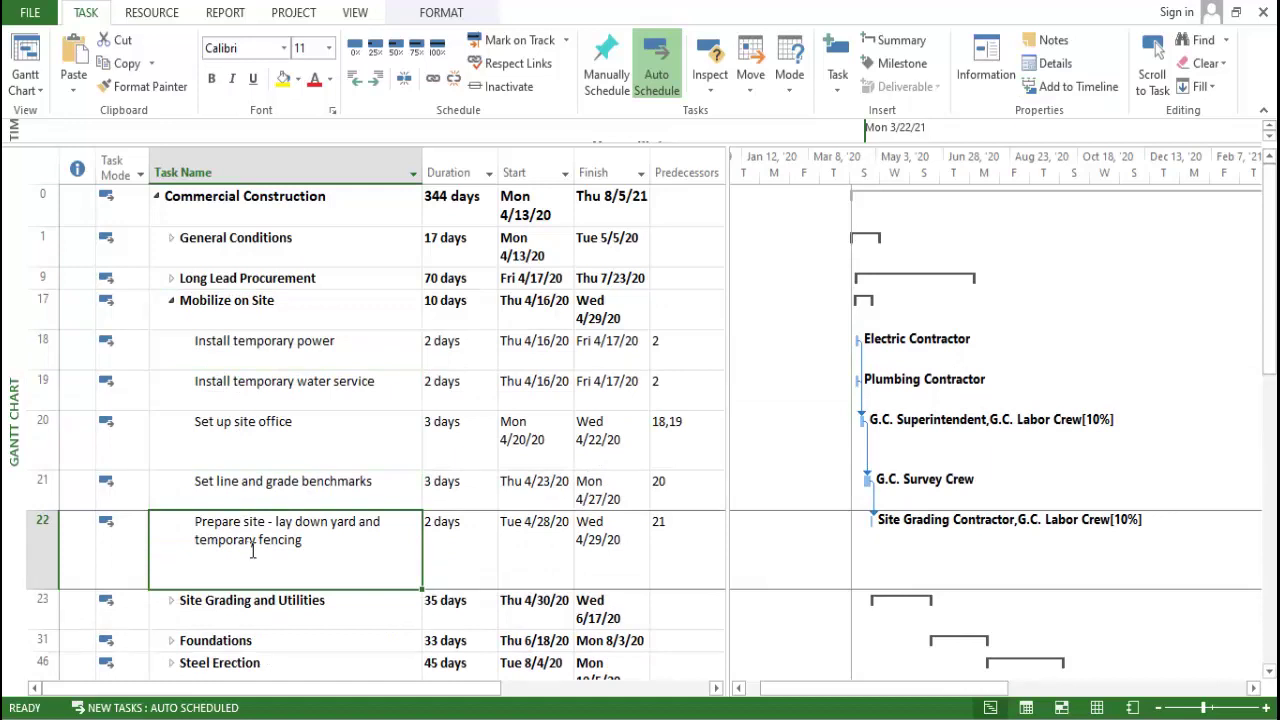
click(237, 311)
click(255, 353)
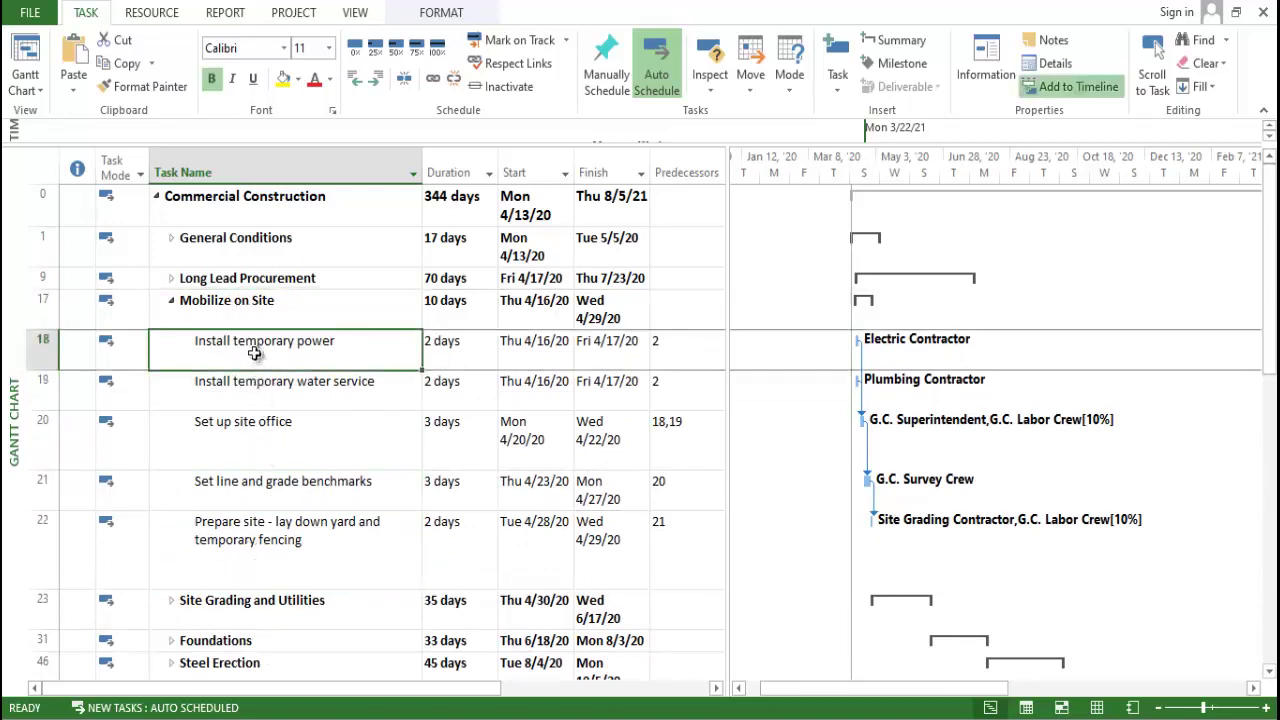
Highlight the five Mobilize on Site subtasks, from Install temporary power to Prepare site, and collapse the group.
drag(255, 353, 255, 556)
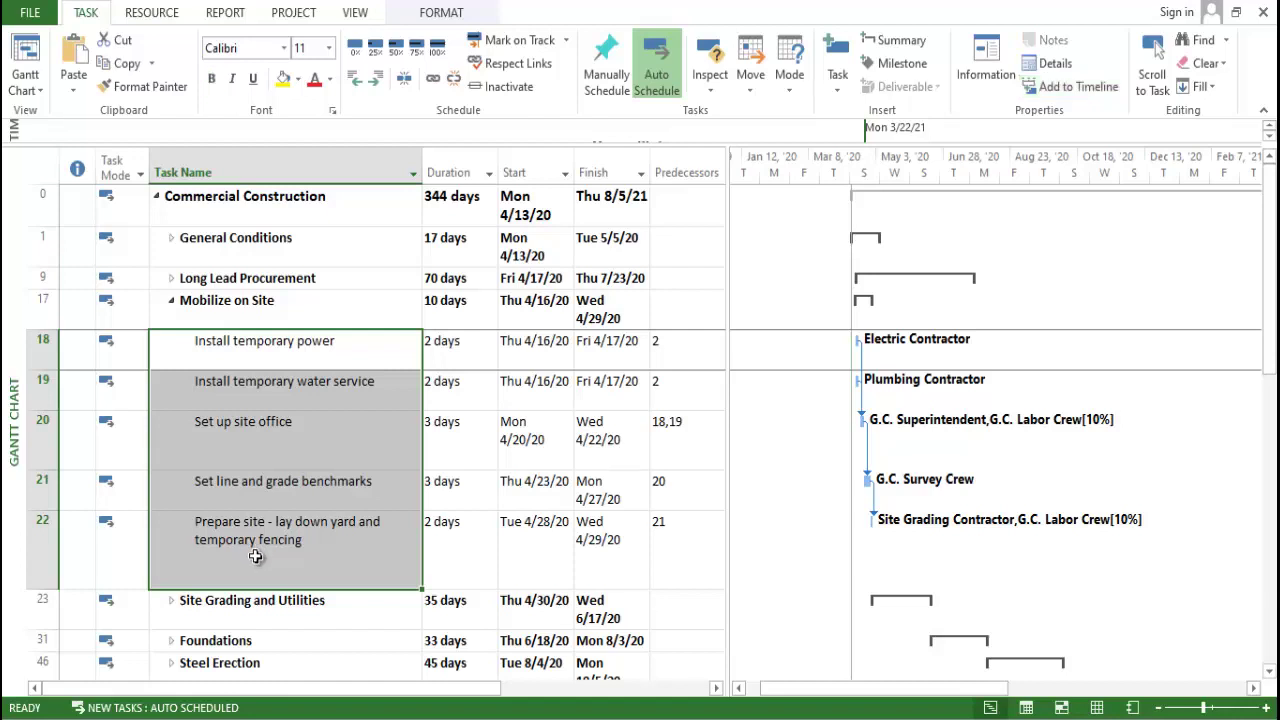
click(173, 300)
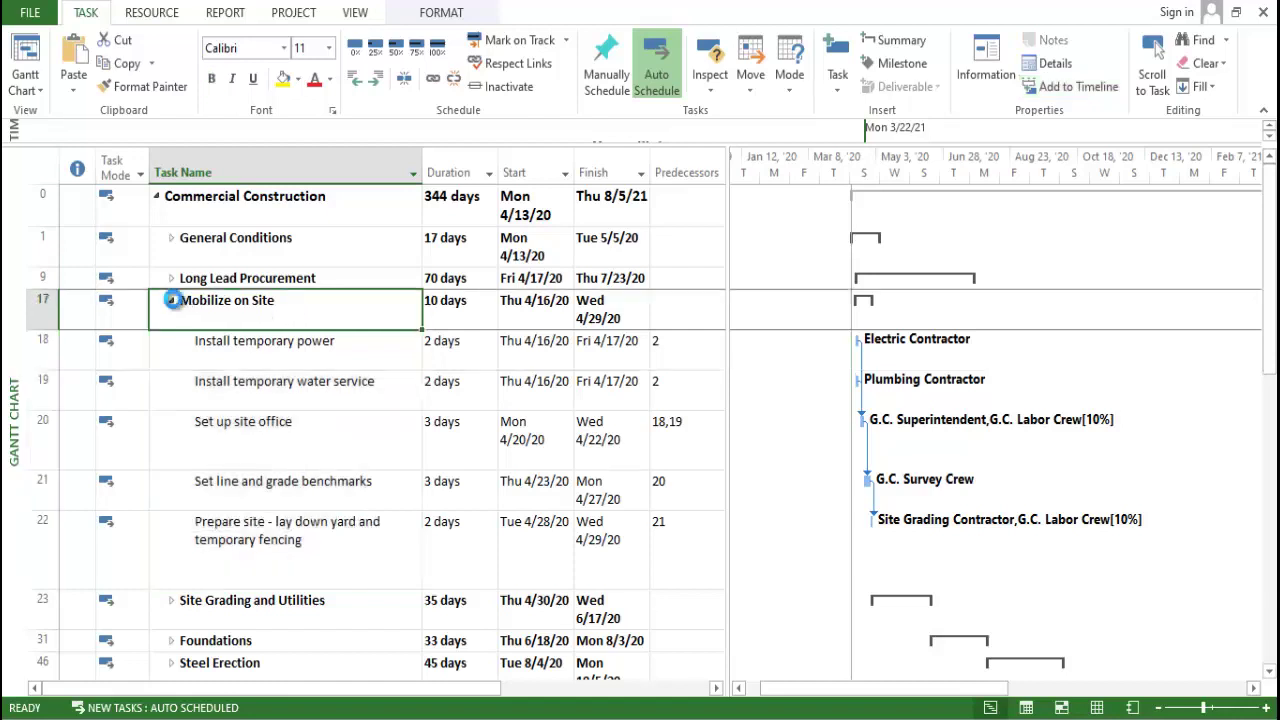
Insert a WBS column between the Task Name and Duration columns.
click(452, 170)
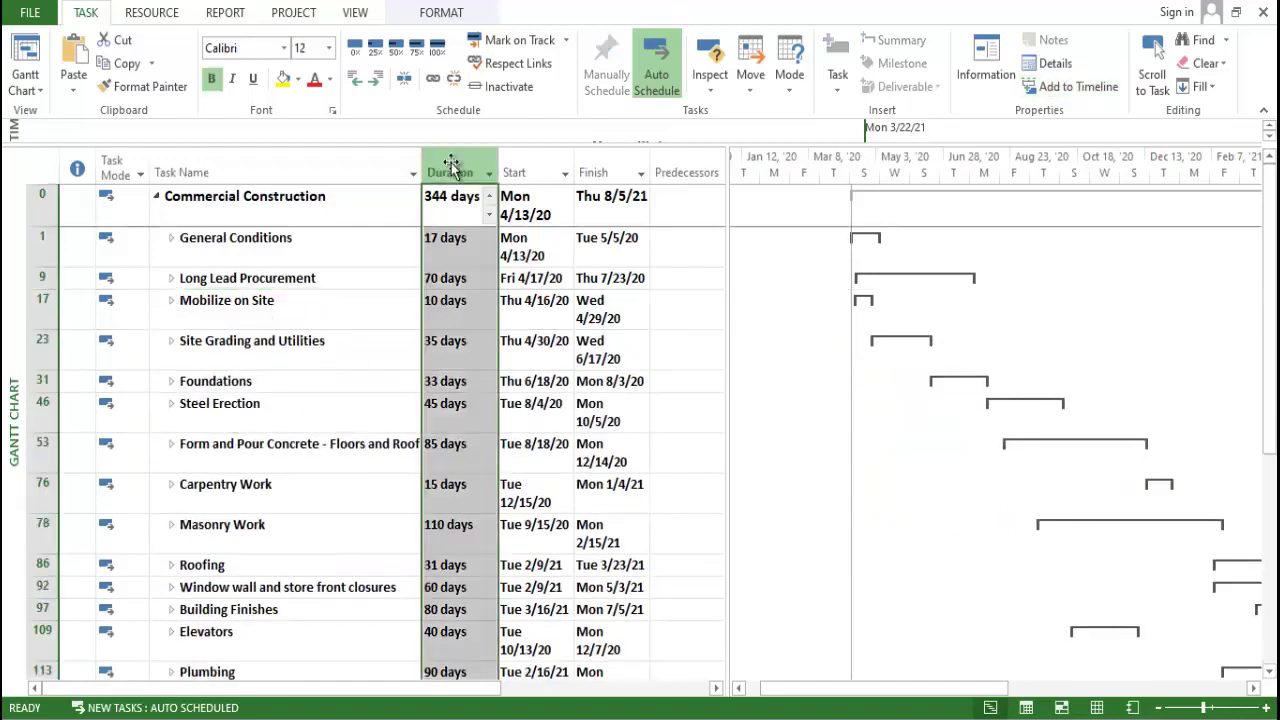
right_click(452, 170)
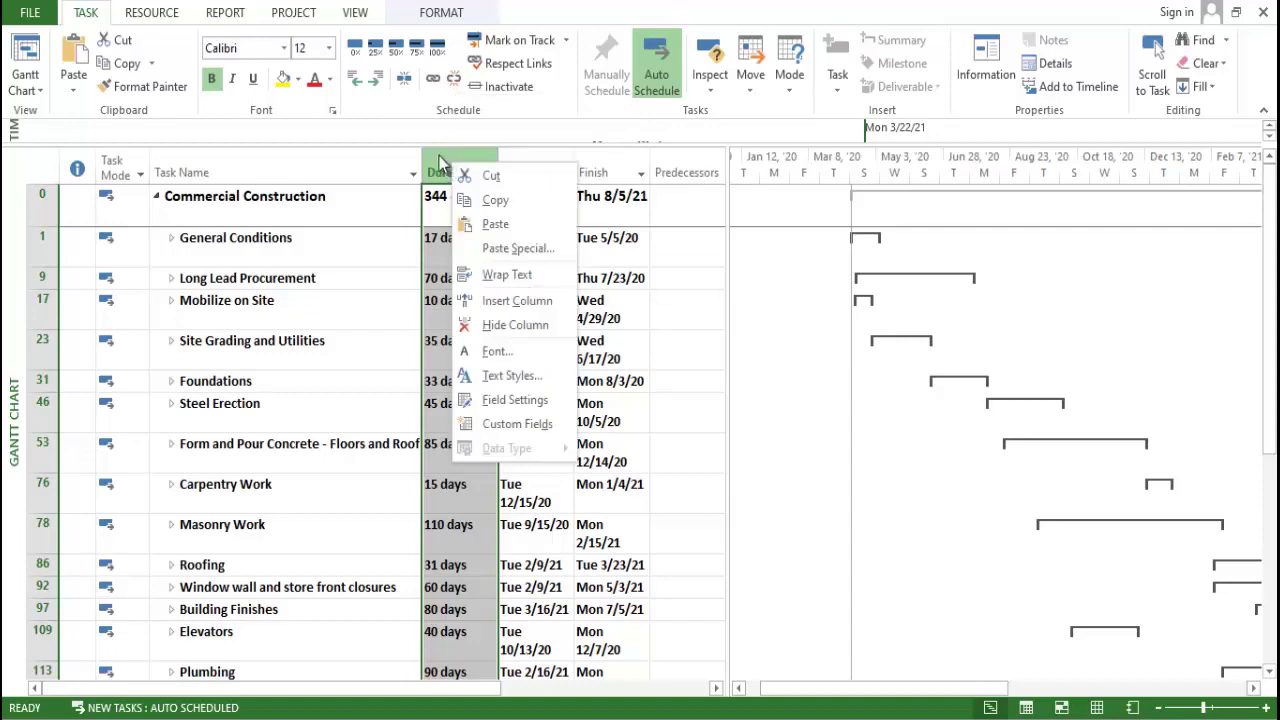
click(438, 158)
right_click(438, 158)
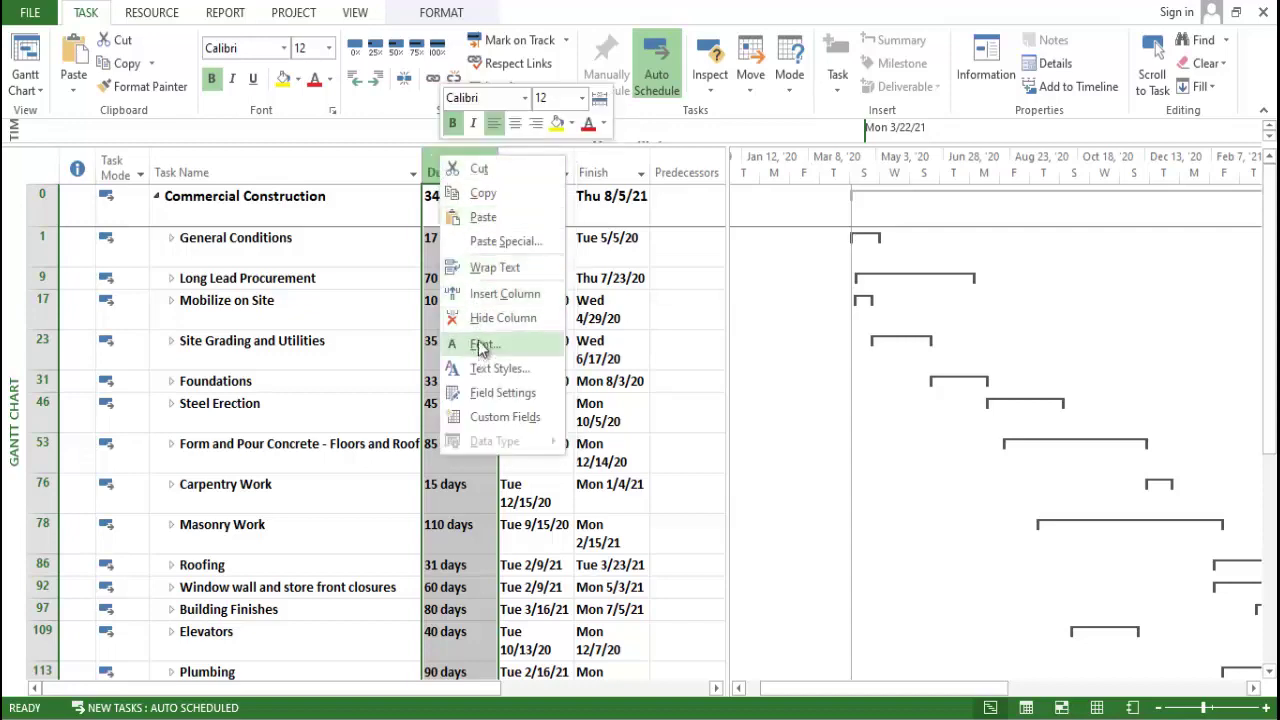
click(478, 300)
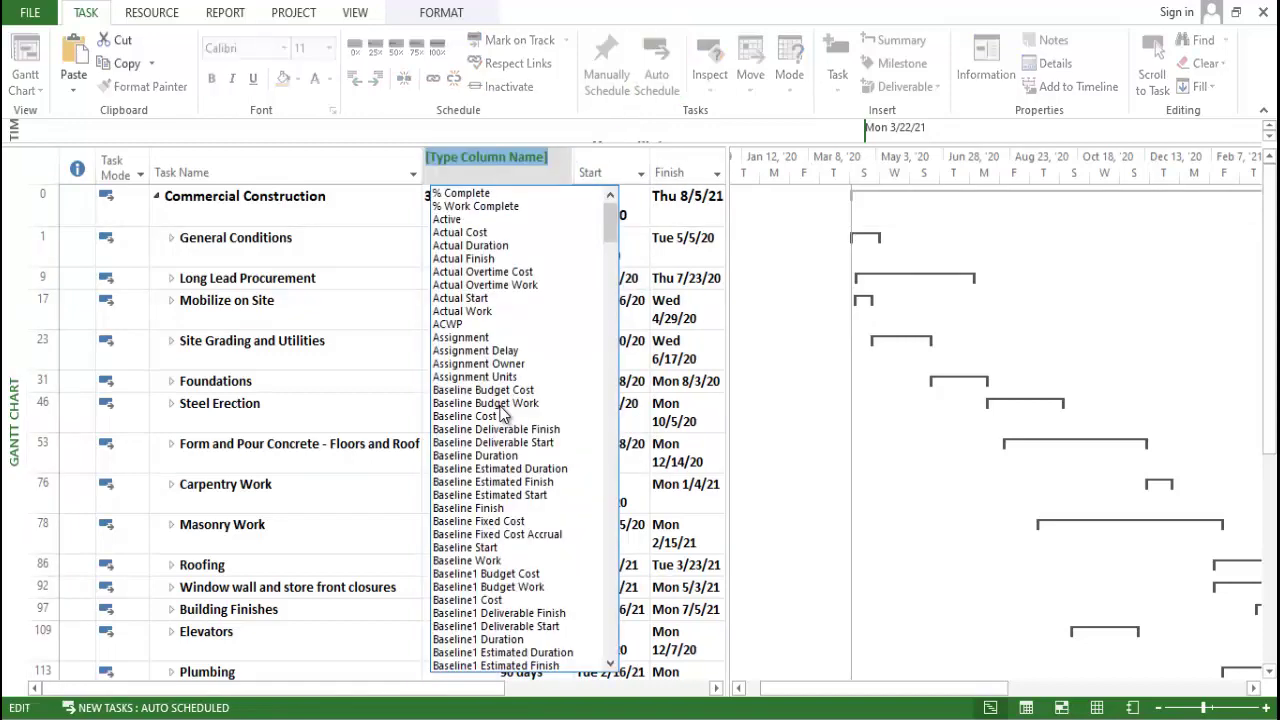
text(warning)
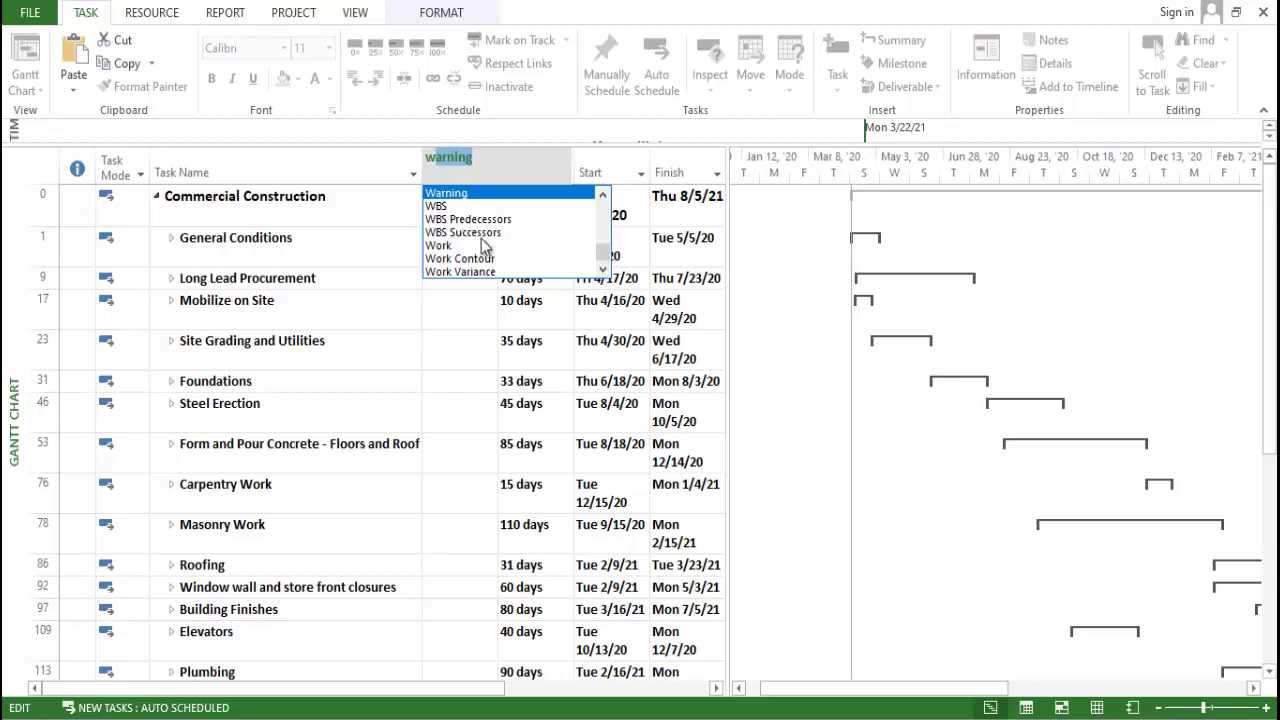
click(437, 207)
click(508, 343)
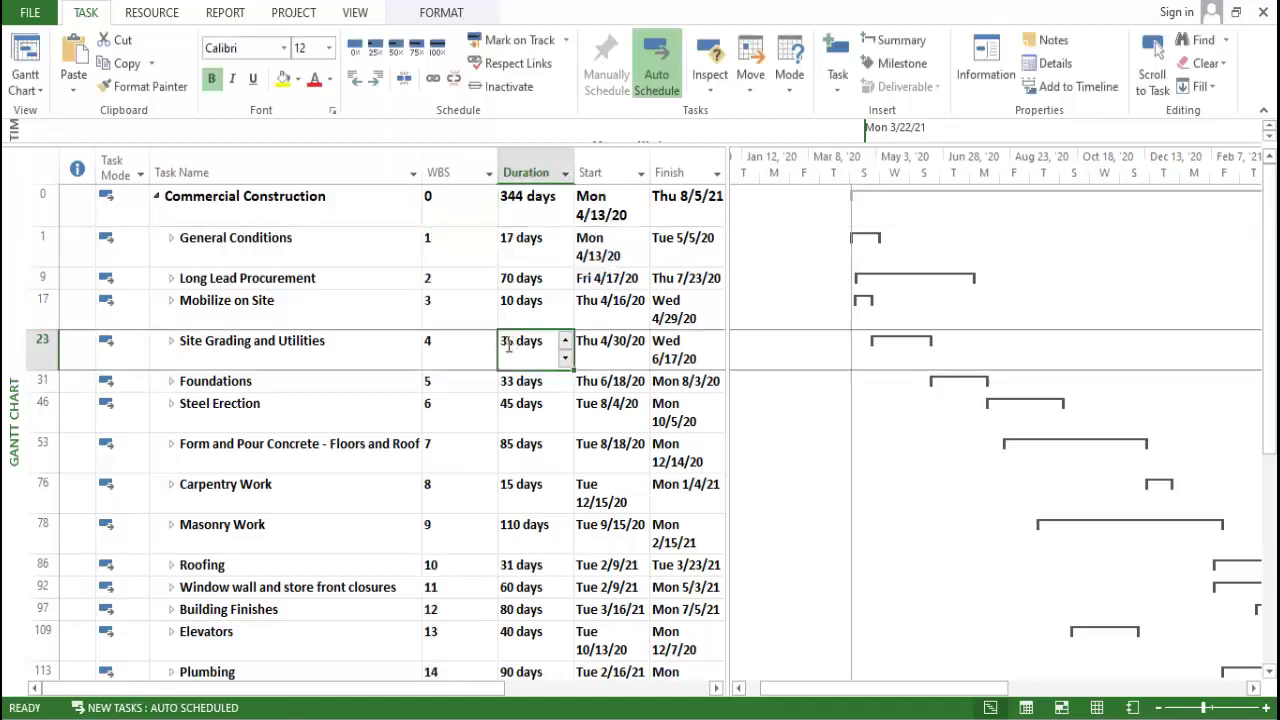
Expand the Foundations group and examine the WBS codes of its subtasks.
click(465, 380)
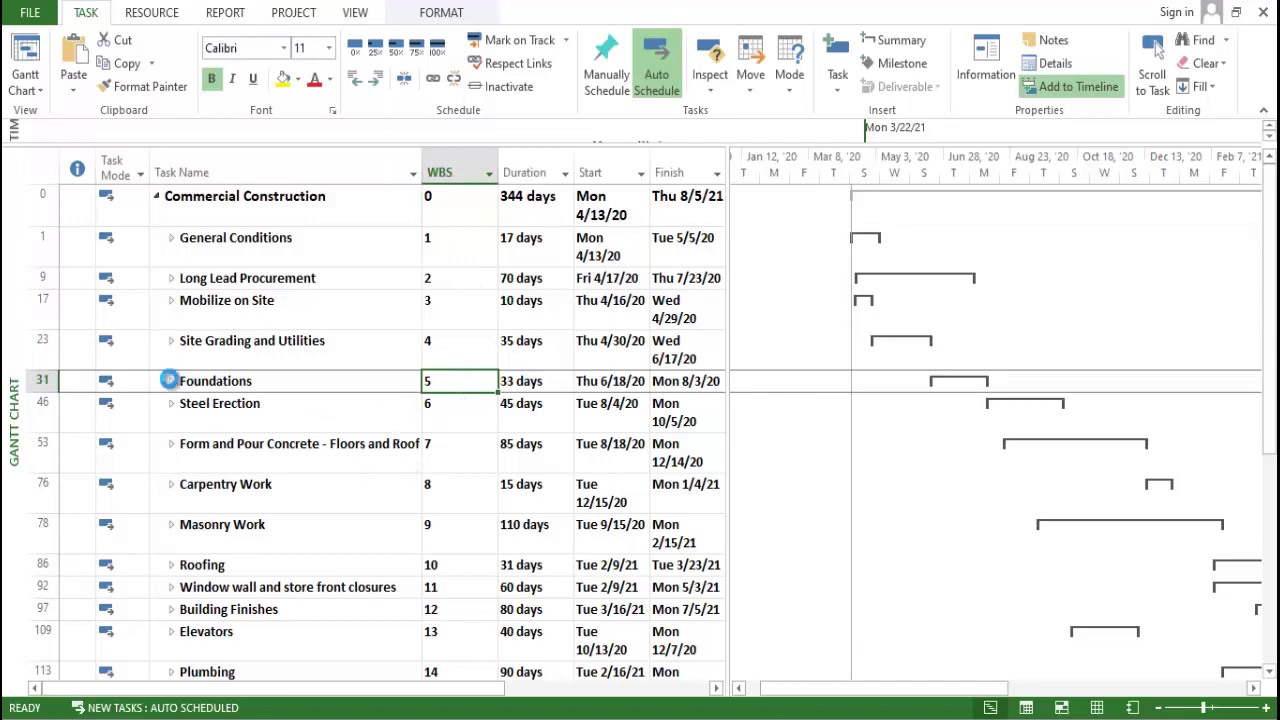
click(171, 381)
click(255, 488)
drag(457, 403, 443, 594)
click(390, 550)
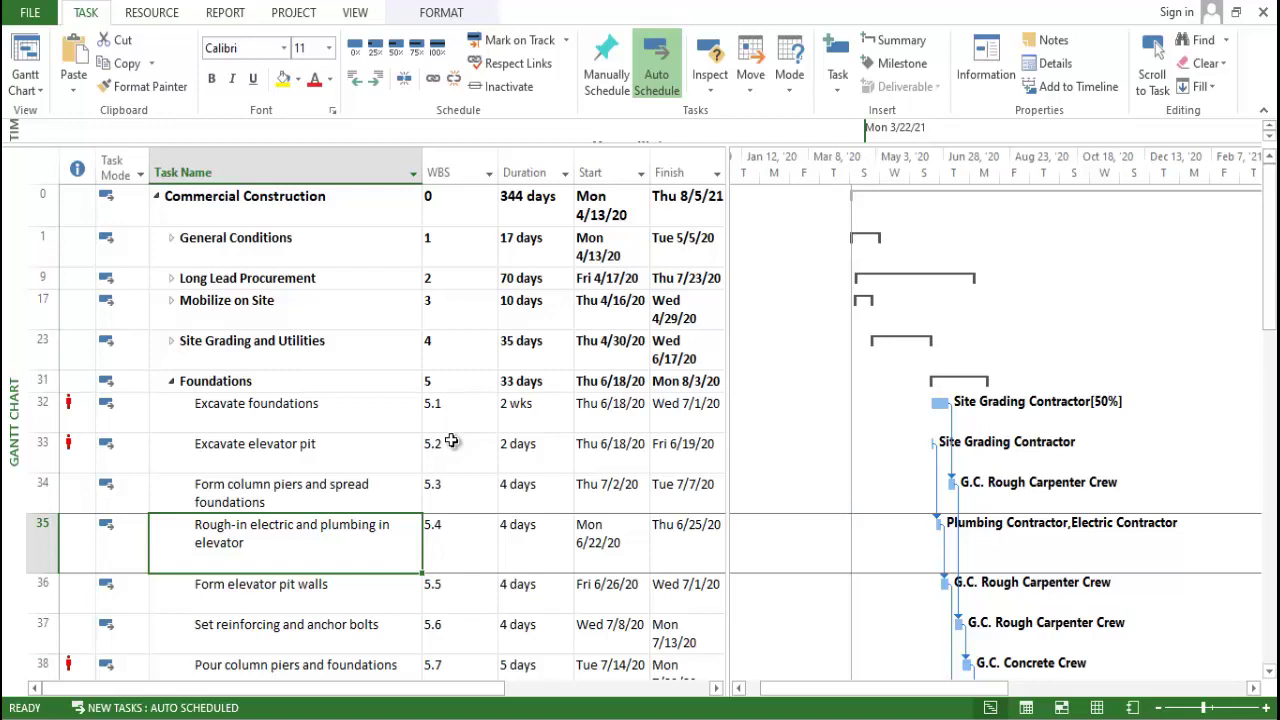
Go through the Foundations subtasks from Excavate elevator pit to Set reinforcing and anchor bolts, ending on the Foundations summary task.
click(312, 440)
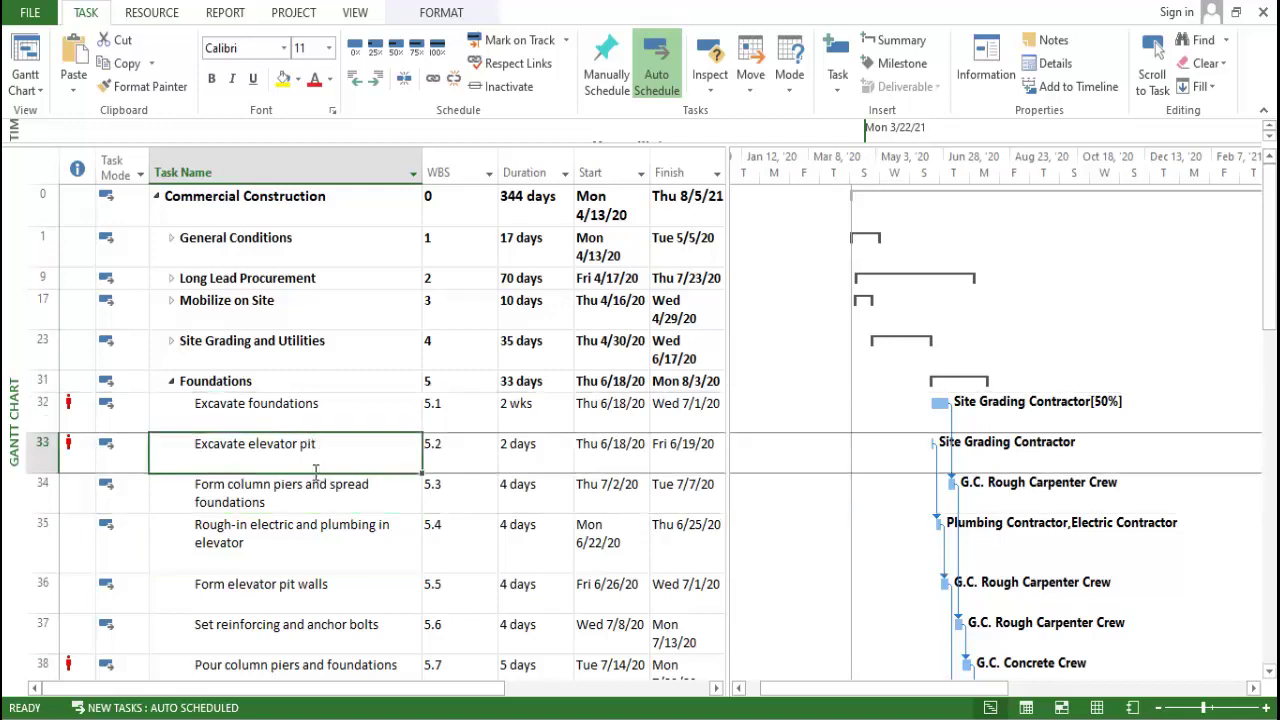
click(318, 520)
click(314, 584)
click(302, 626)
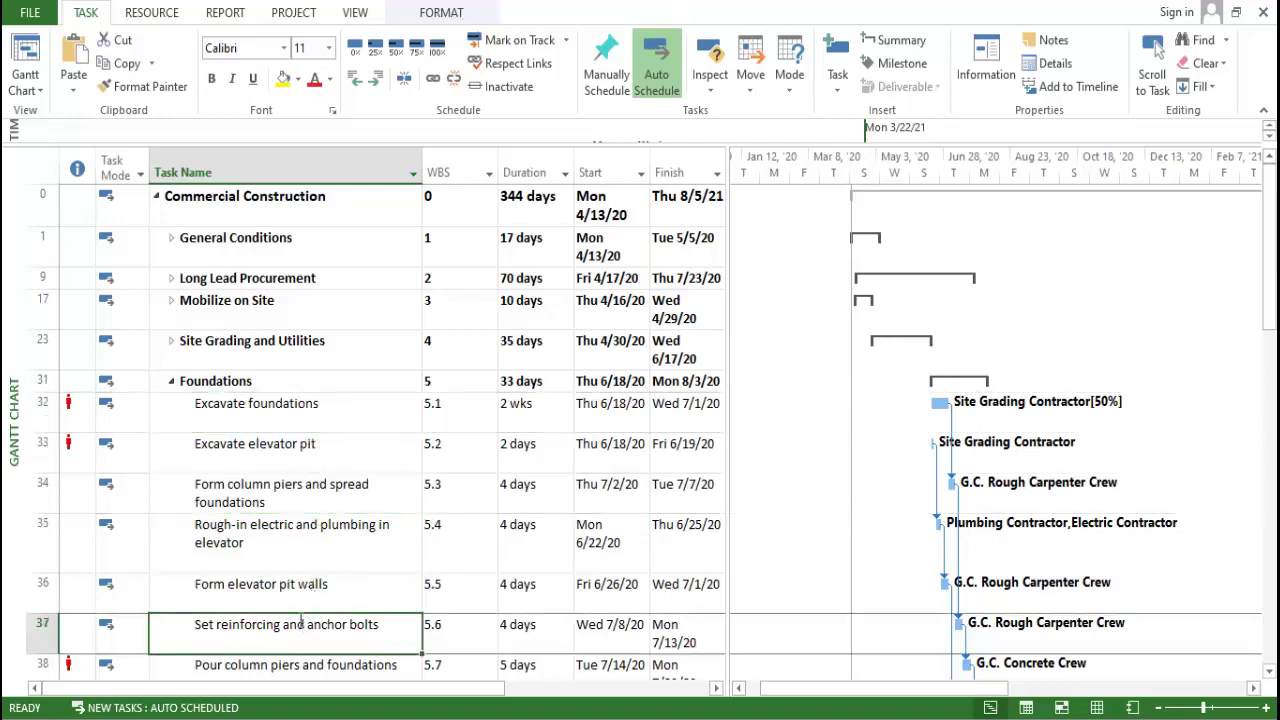
click(231, 386)
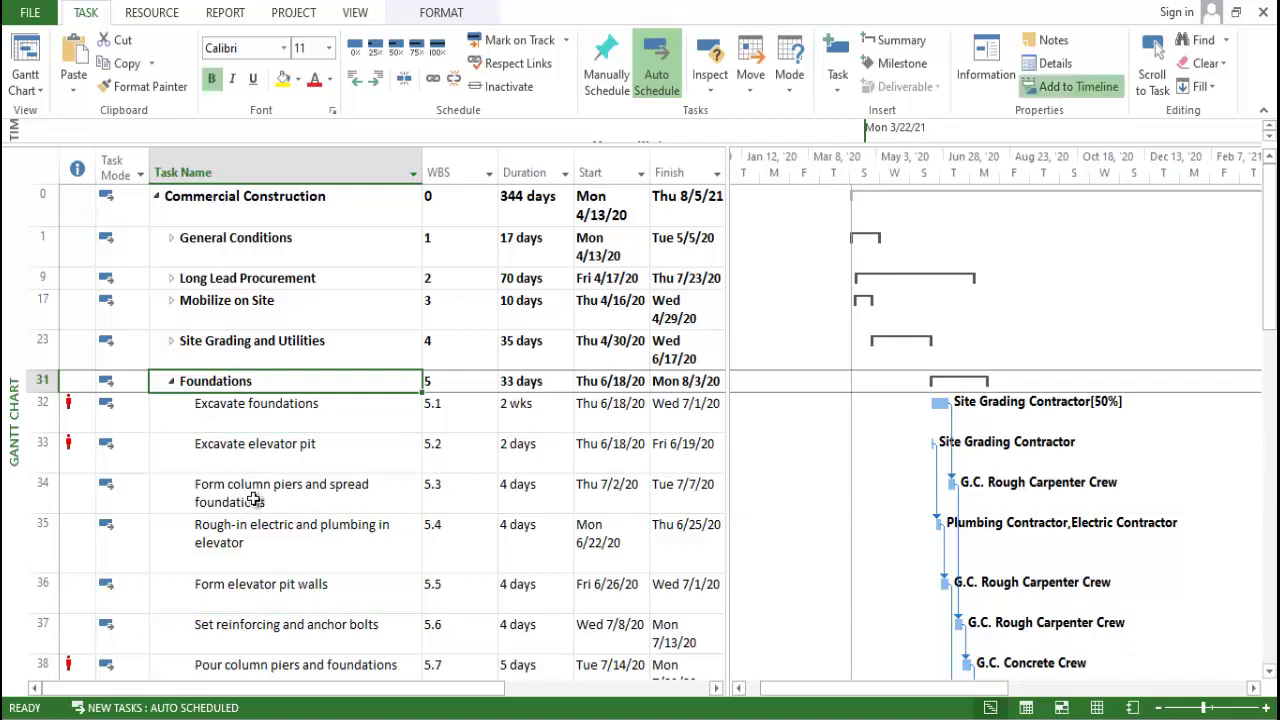
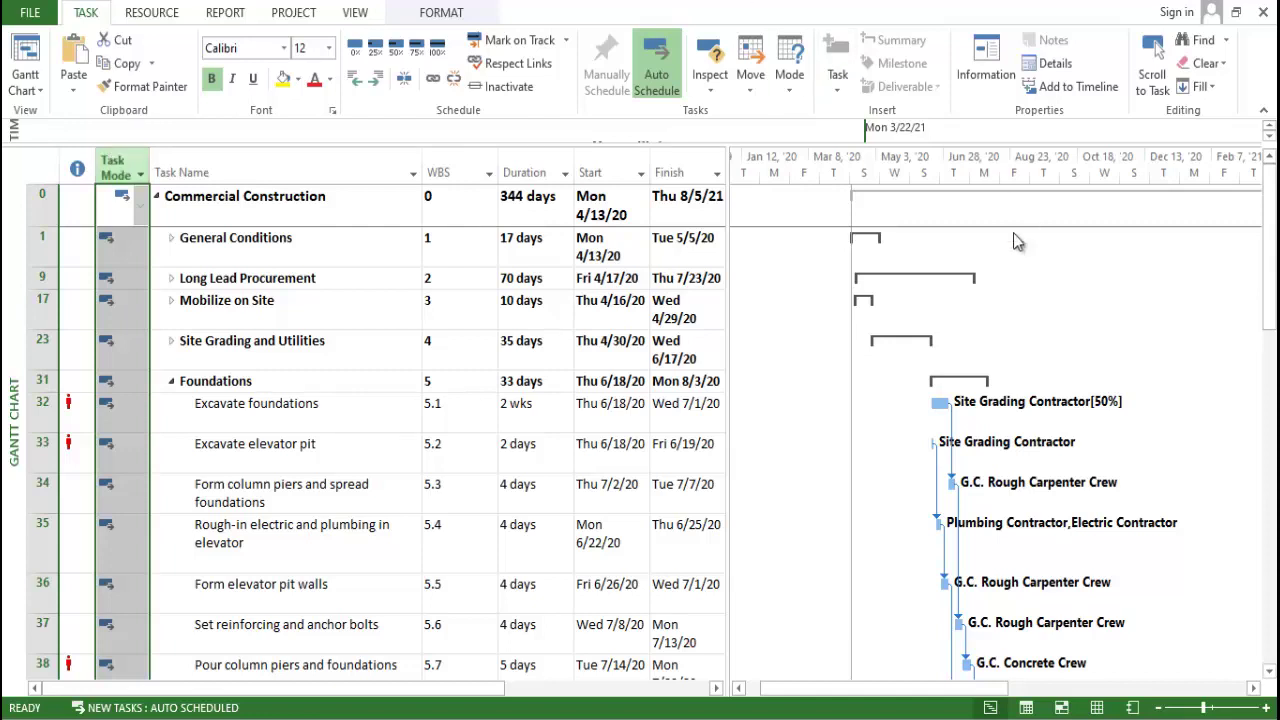
Widen the task table to reveal the Predecessors column and check the dates and predecessors of the two excavation tasks.
drag(729, 352, 825, 366)
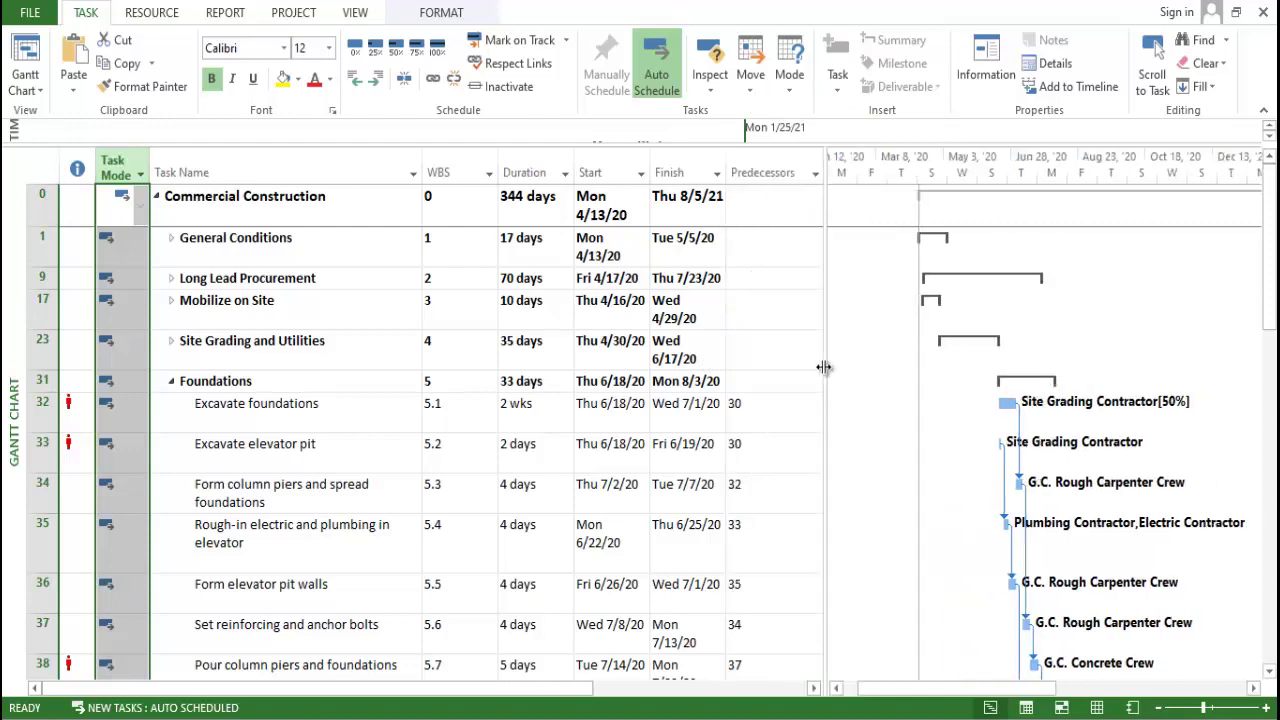
click(765, 417)
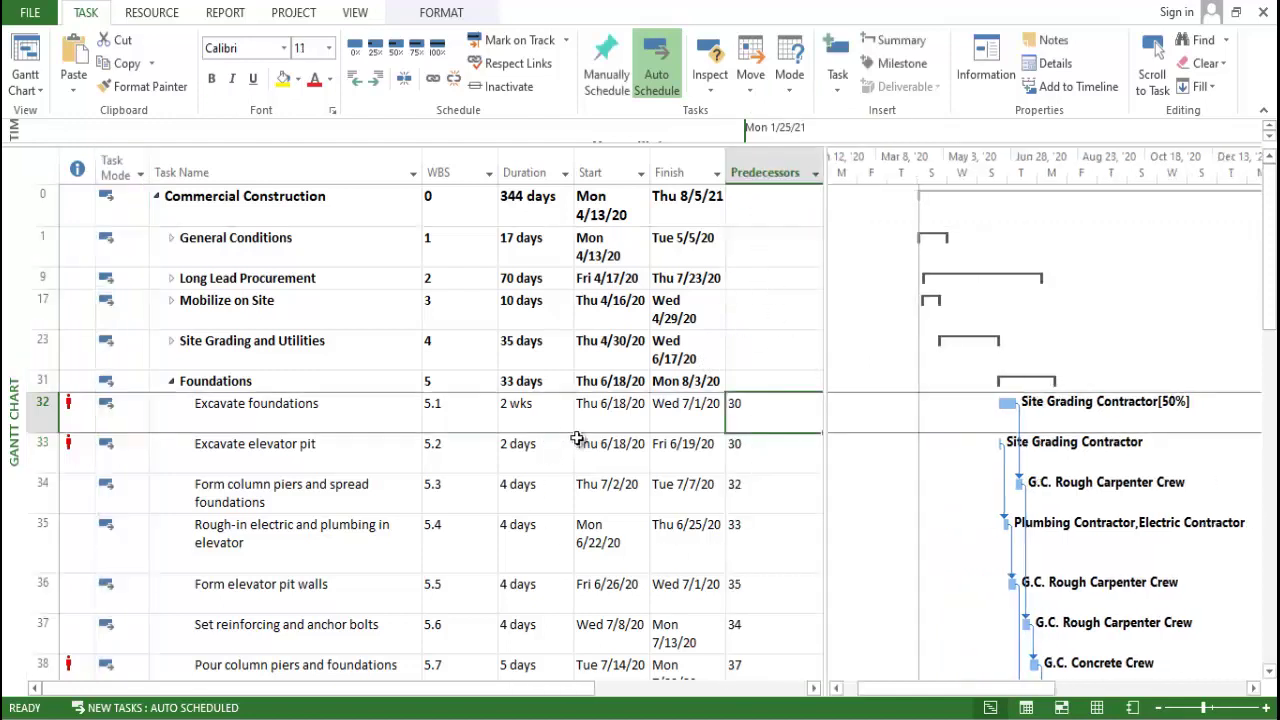
click(620, 412)
click(668, 412)
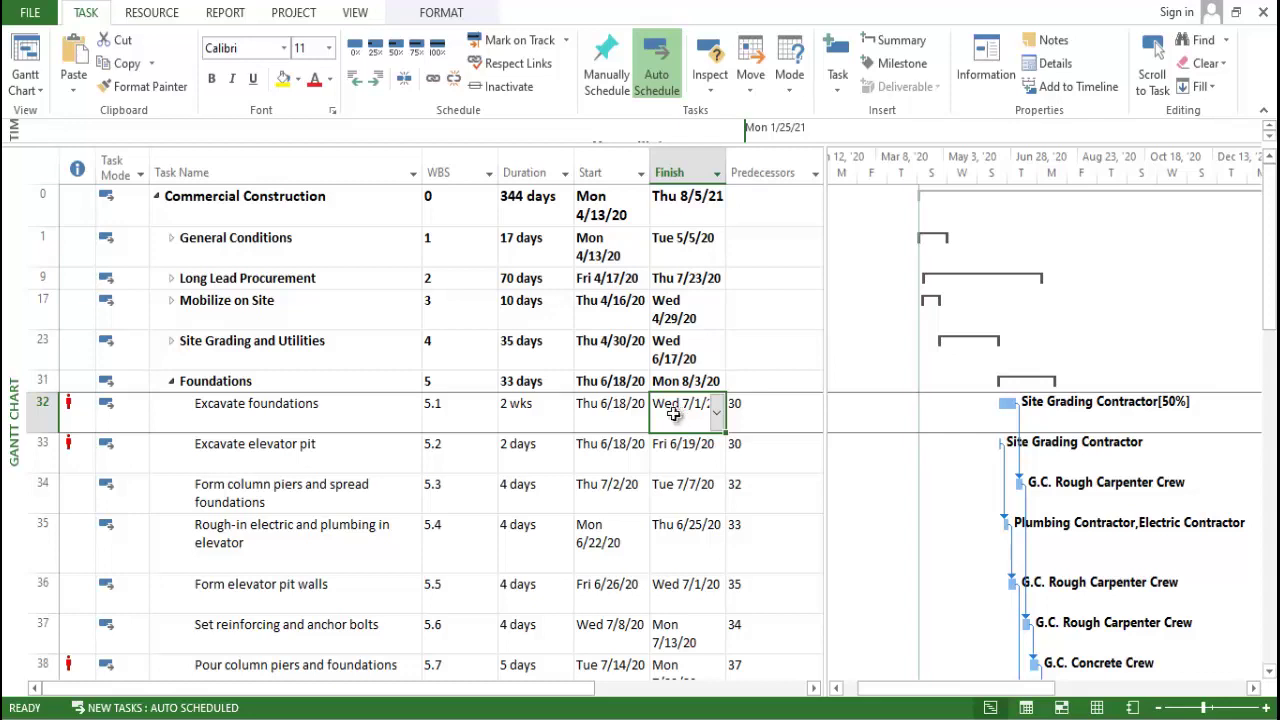
click(810, 458)
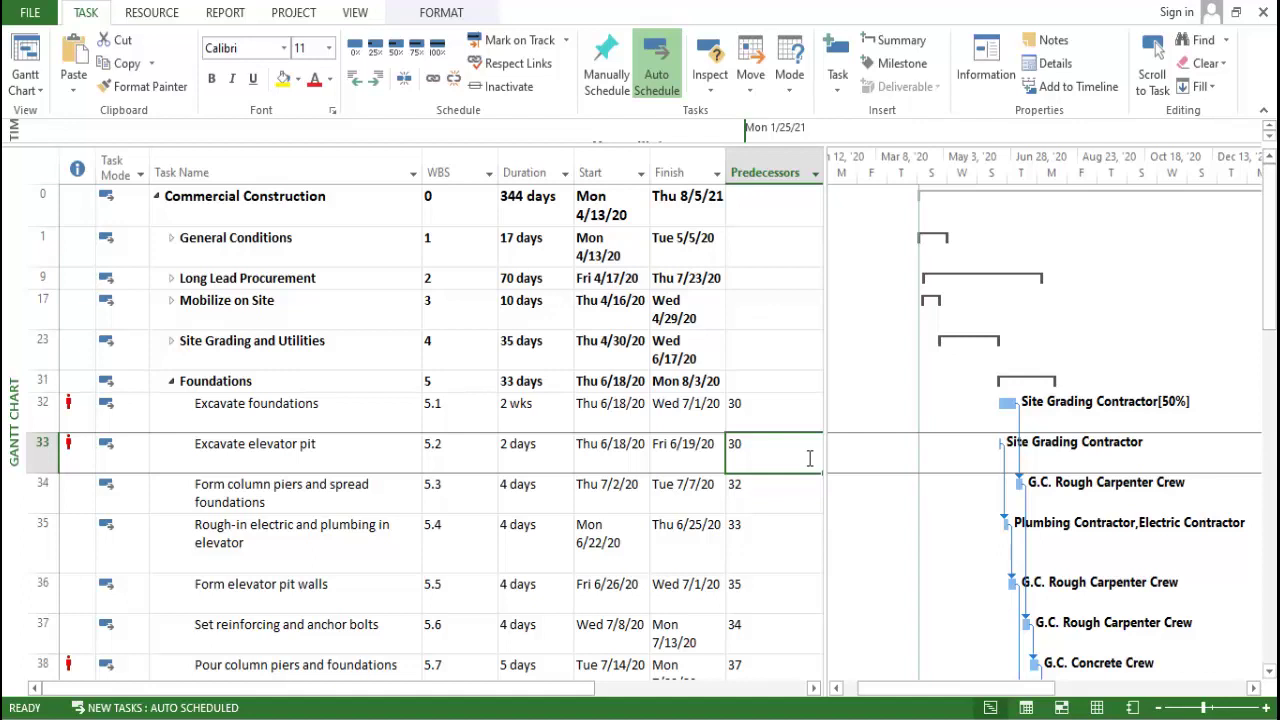
Look through the Foundations subtasks past Rough-in electric and plumbing in elevator, and return to the start of the list.
click(339, 403)
click(229, 278)
scroll(243, 378, down, 1)
click(253, 437)
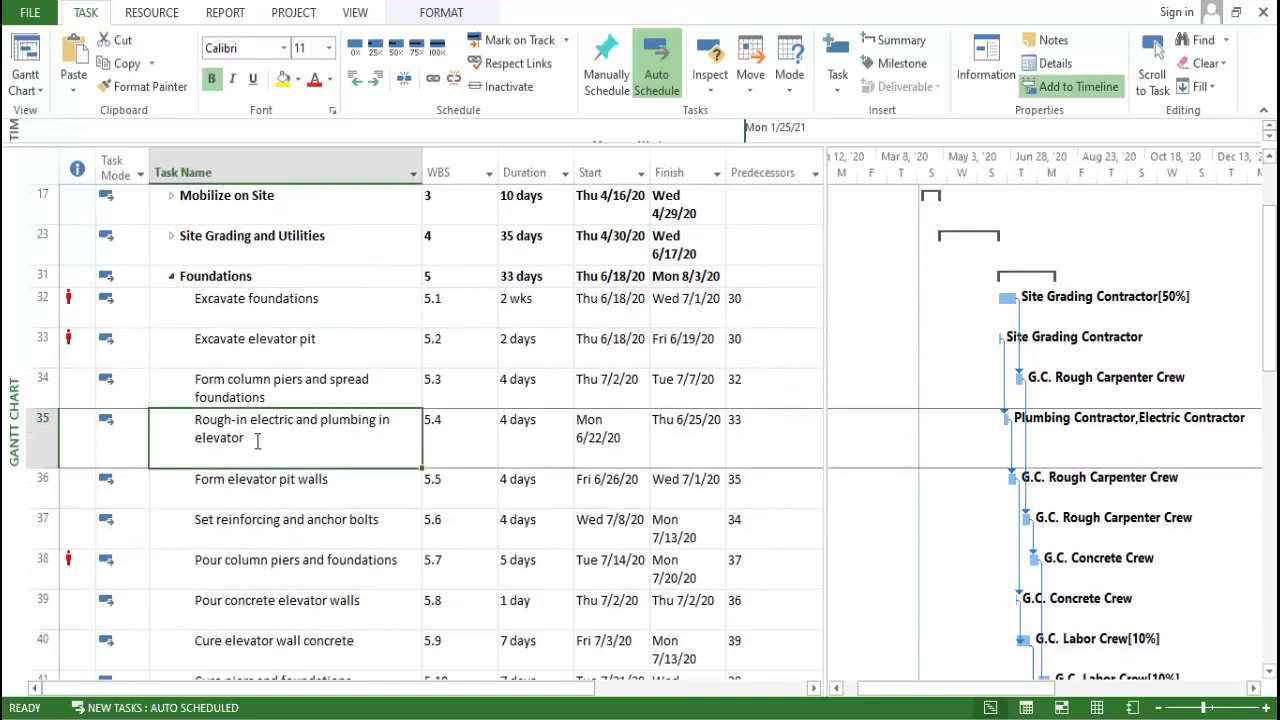
scroll(266, 460, down, 1)
scroll(266, 460, up, 3)
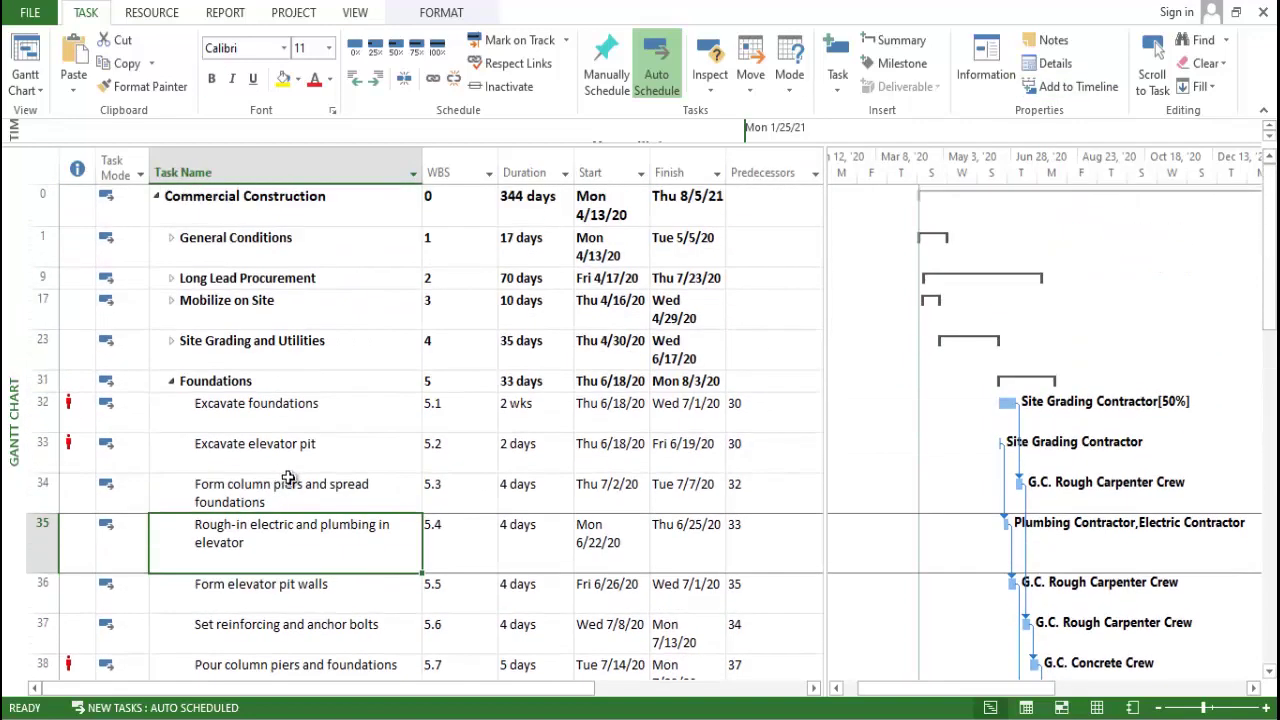
Enlarge the Timeline to view the summary tasks along the project dates, and shrink it back to a thin strip.
click(374, 362)
drag(305, 142, 332, 383)
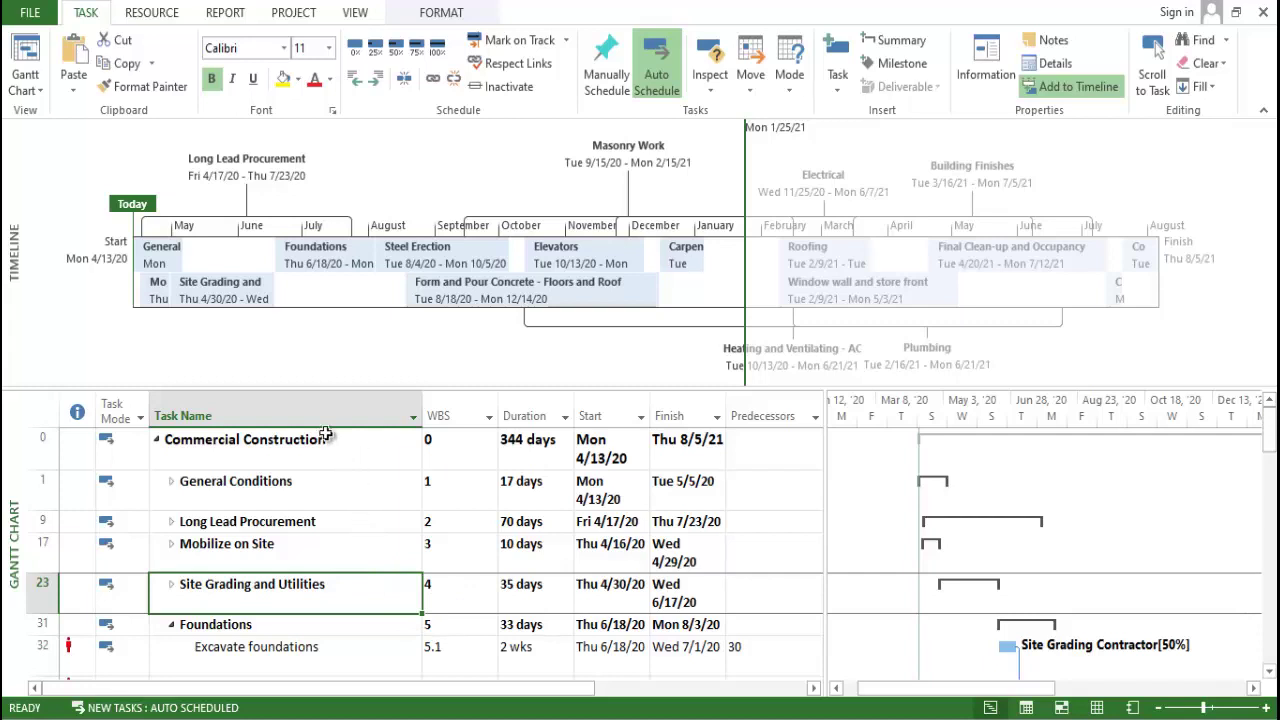
click(151, 12)
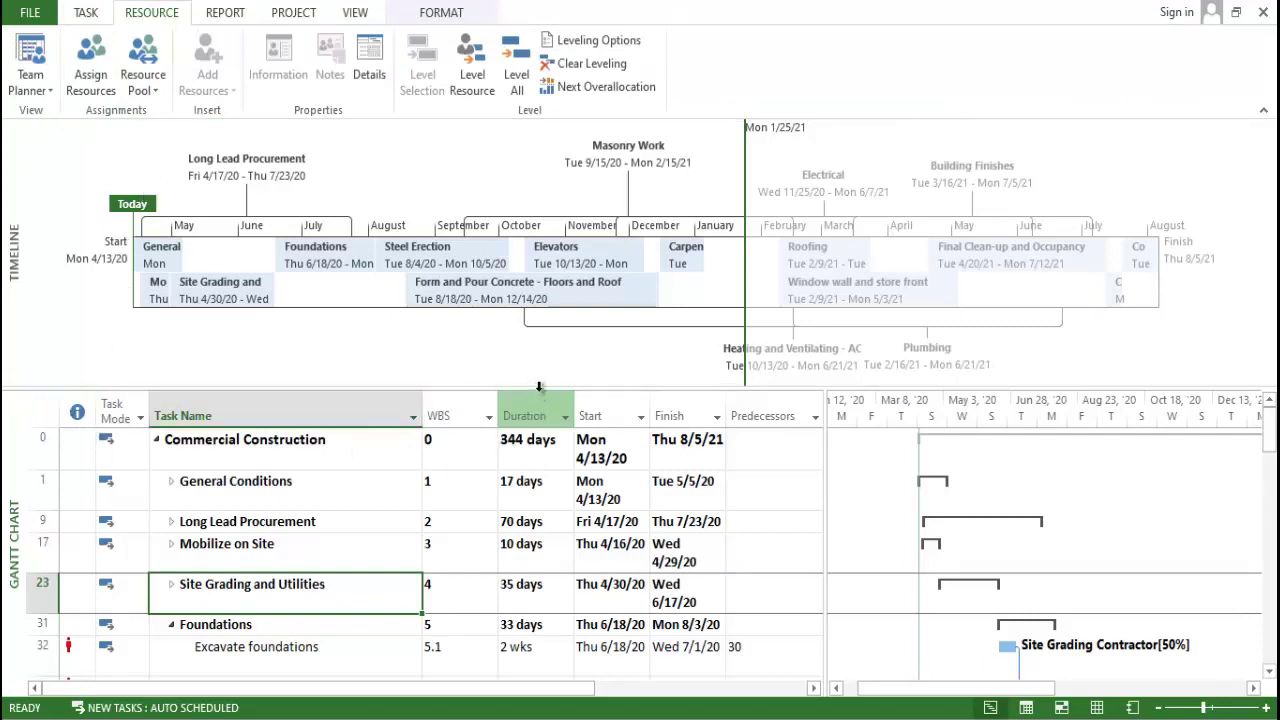
drag(478, 385, 478, 125)
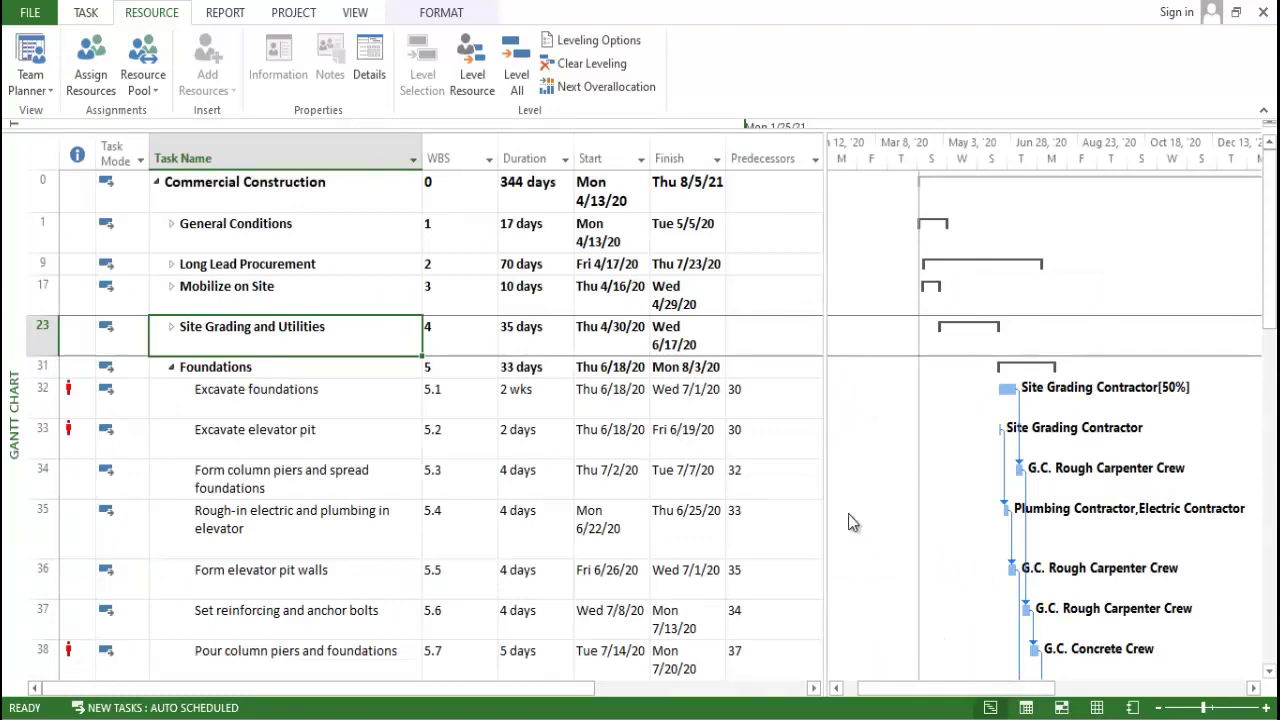
Widen the Gantt chart over the task table and look over the bars from Foundations down to Roofing.
drag(826, 466, 510, 434)
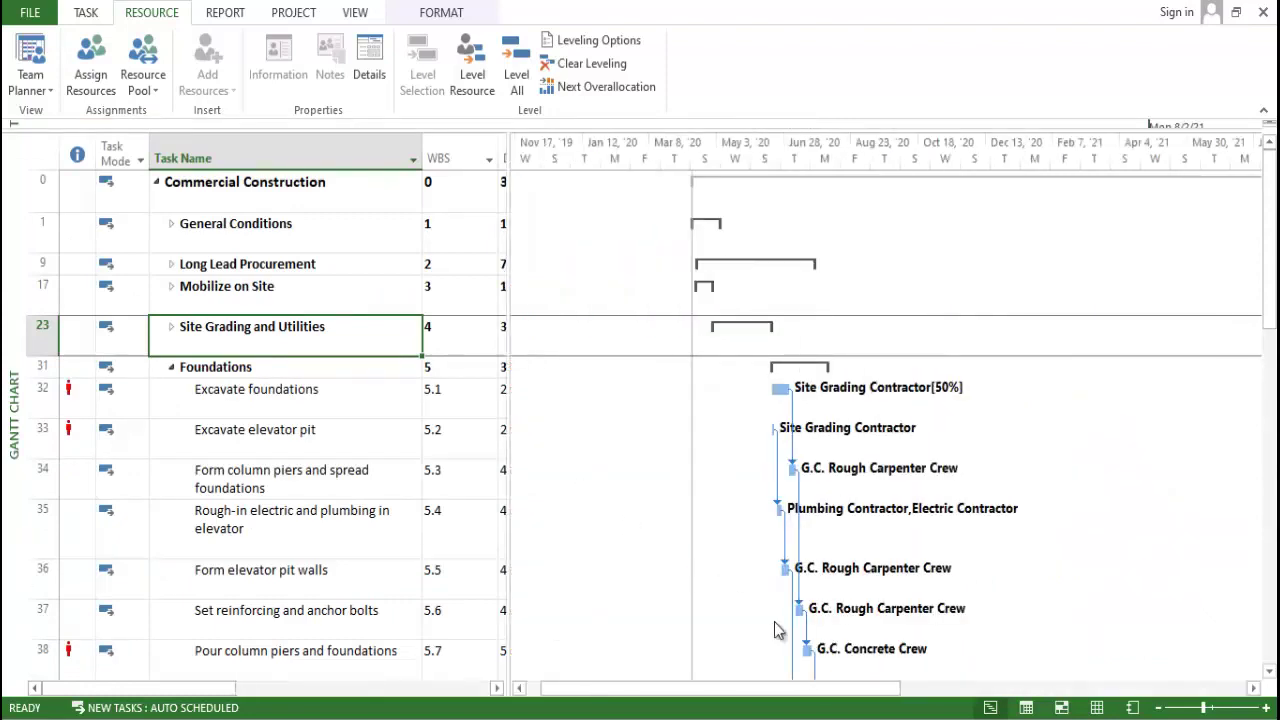
drag(800, 688, 854, 688)
scroll(750, 525, down, 6)
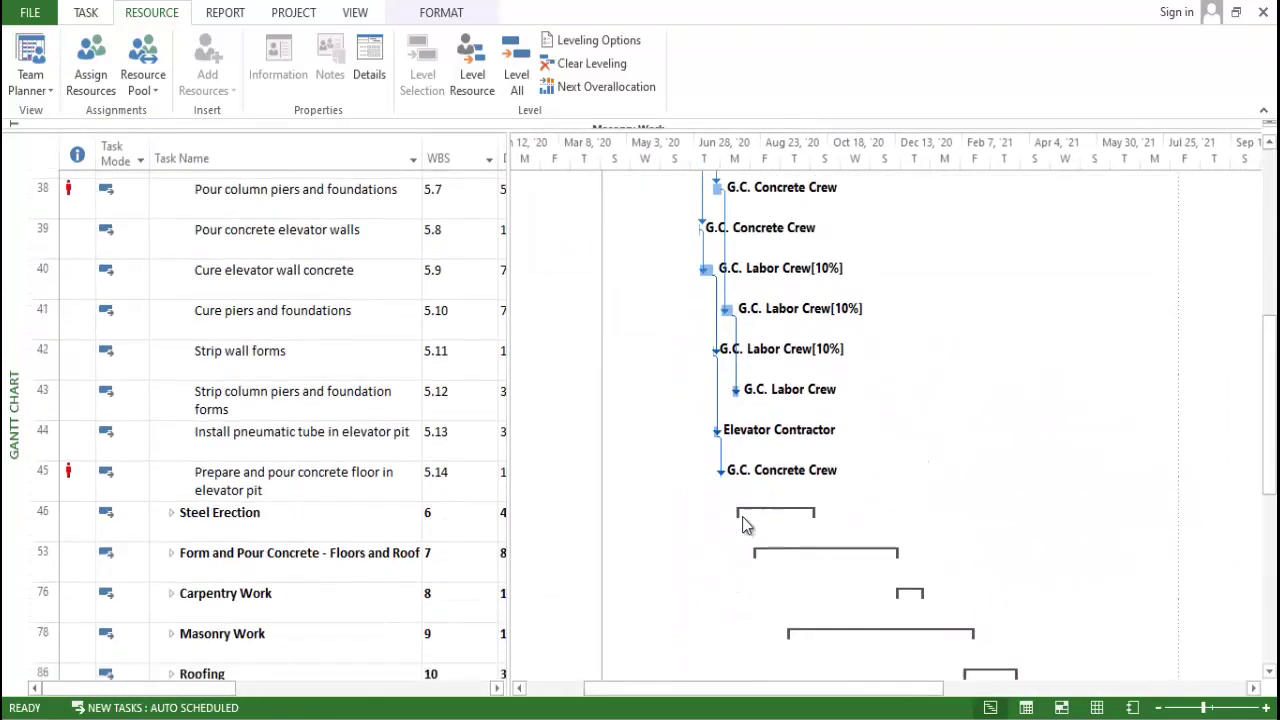
scroll(740, 557, up, 7)
Expand the Site Grading and Utilities group and the Mobilize on Site group.
click(171, 326)
click(166, 264)
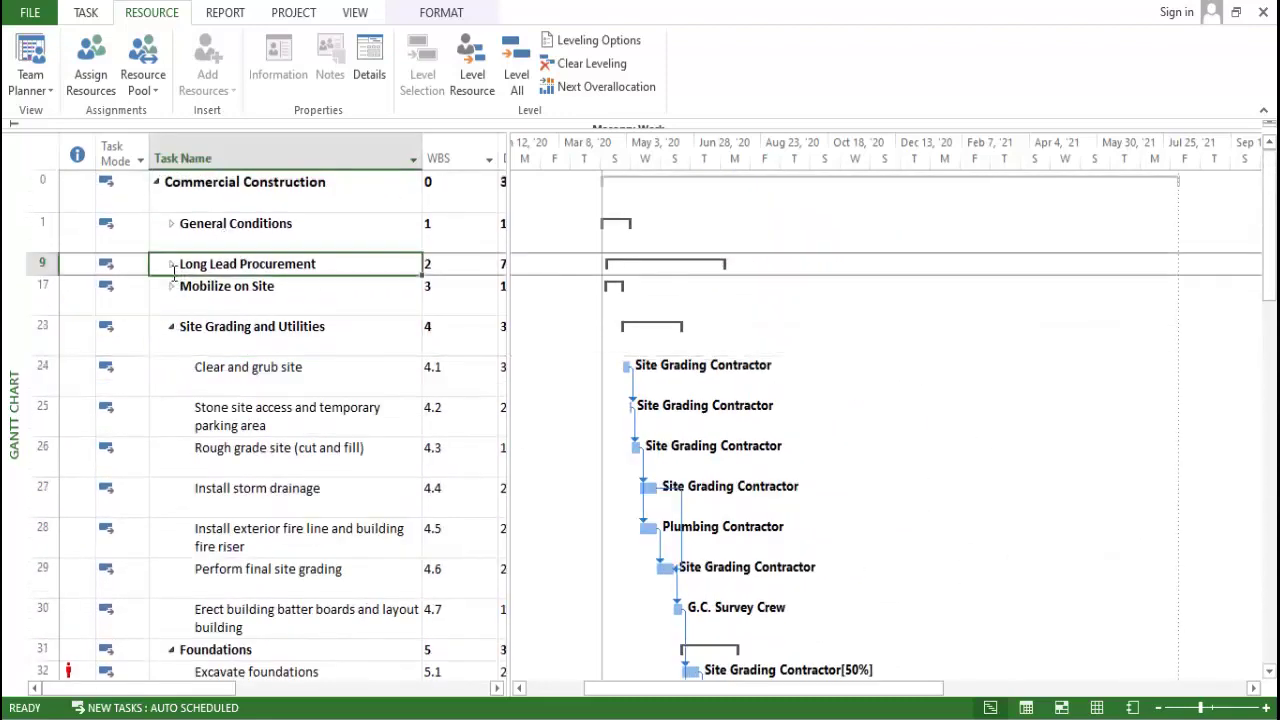
click(171, 286)
Enlarge the Gantt chart timescale to individual days and examine the linked Mobilize on Site task bars.
scroll(660, 433, down, 1)
ctrl+scroll(640, 435, up, 3)
drag(686, 686, 566, 683)
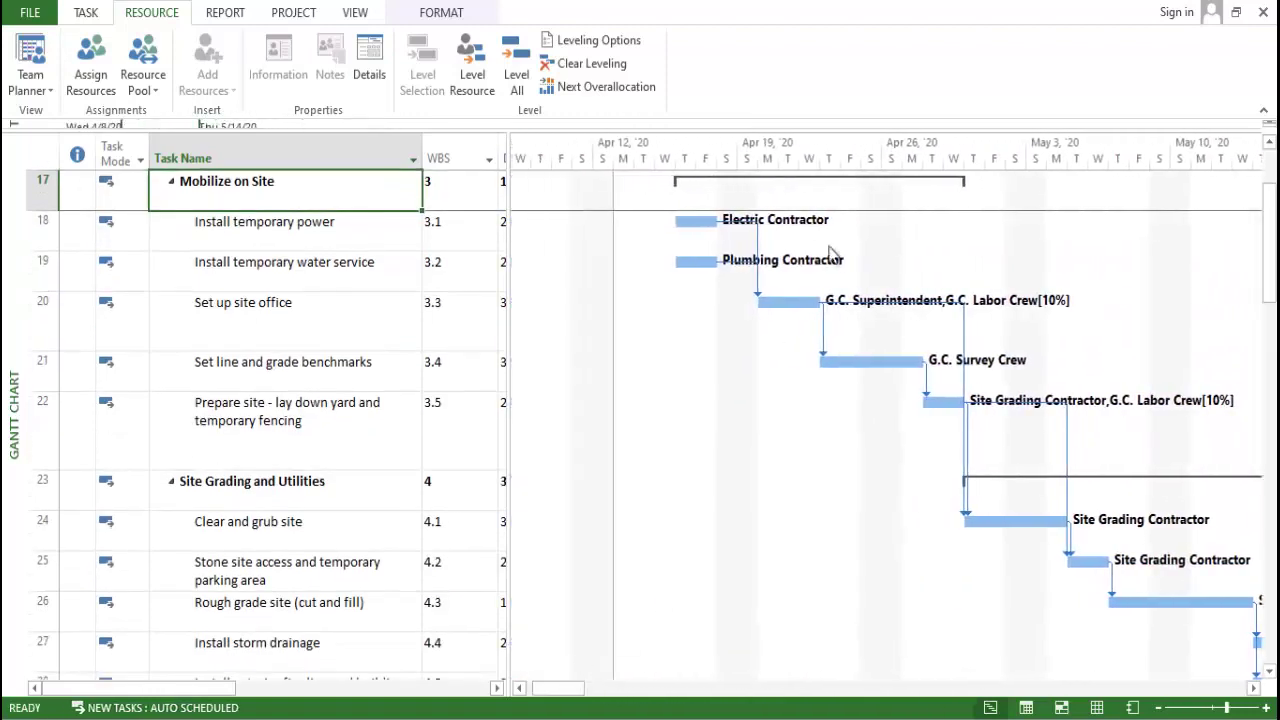
ctrl+scroll(800, 228, up, 2)
ctrl+scroll(833, 383, down, 2)
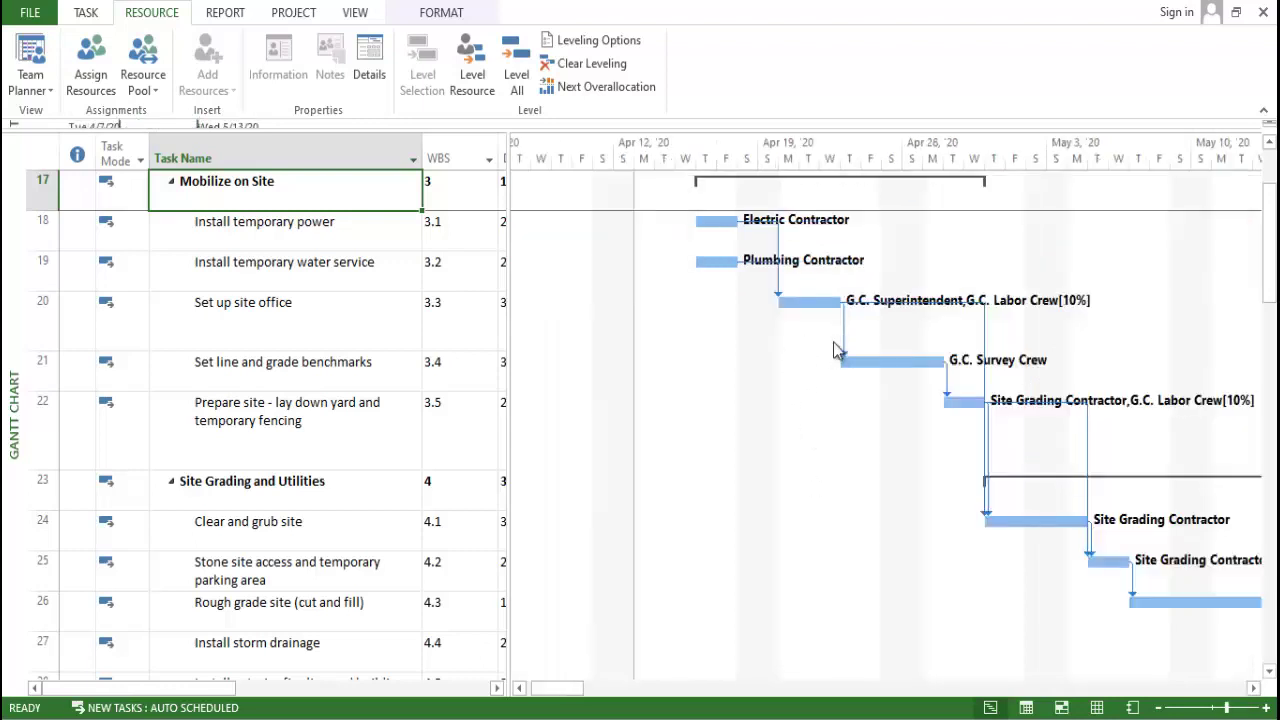
Open the dependency from Set up site office to Set line and grade benchmarks, review the available link types, and cancel.
double_click(843, 356)
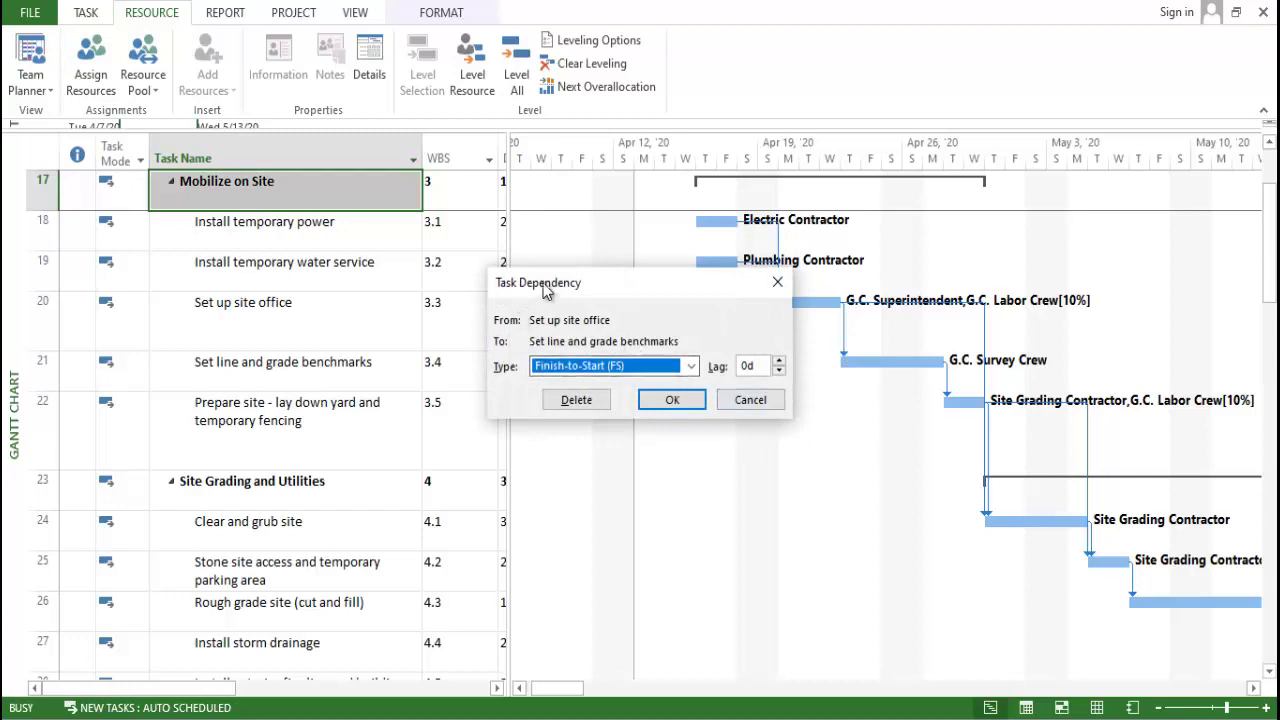
click(690, 366)
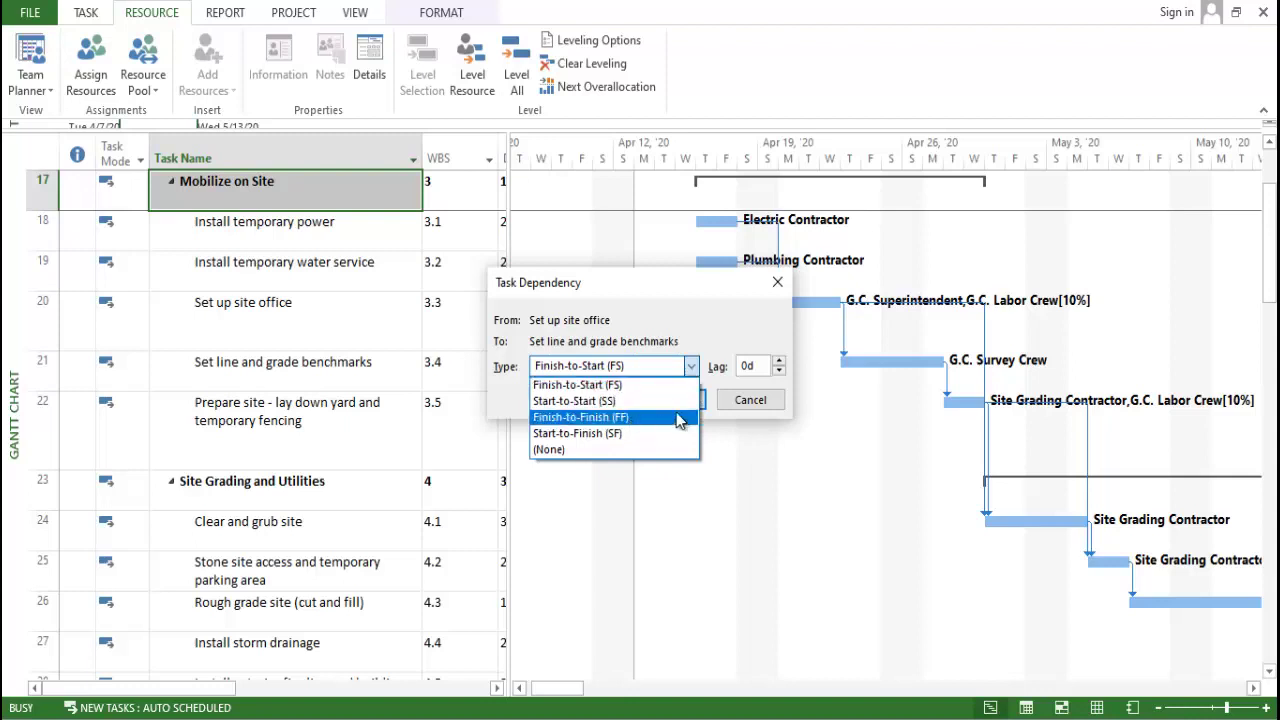
click(728, 336)
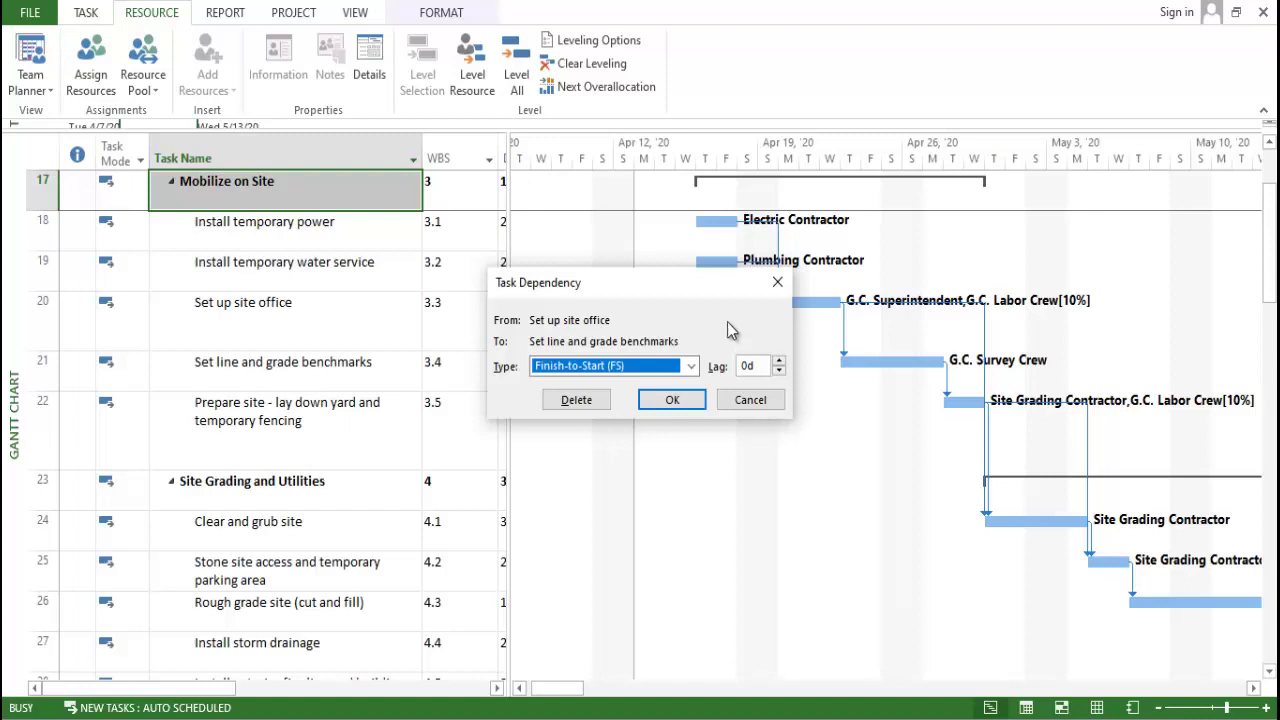
click(750, 401)
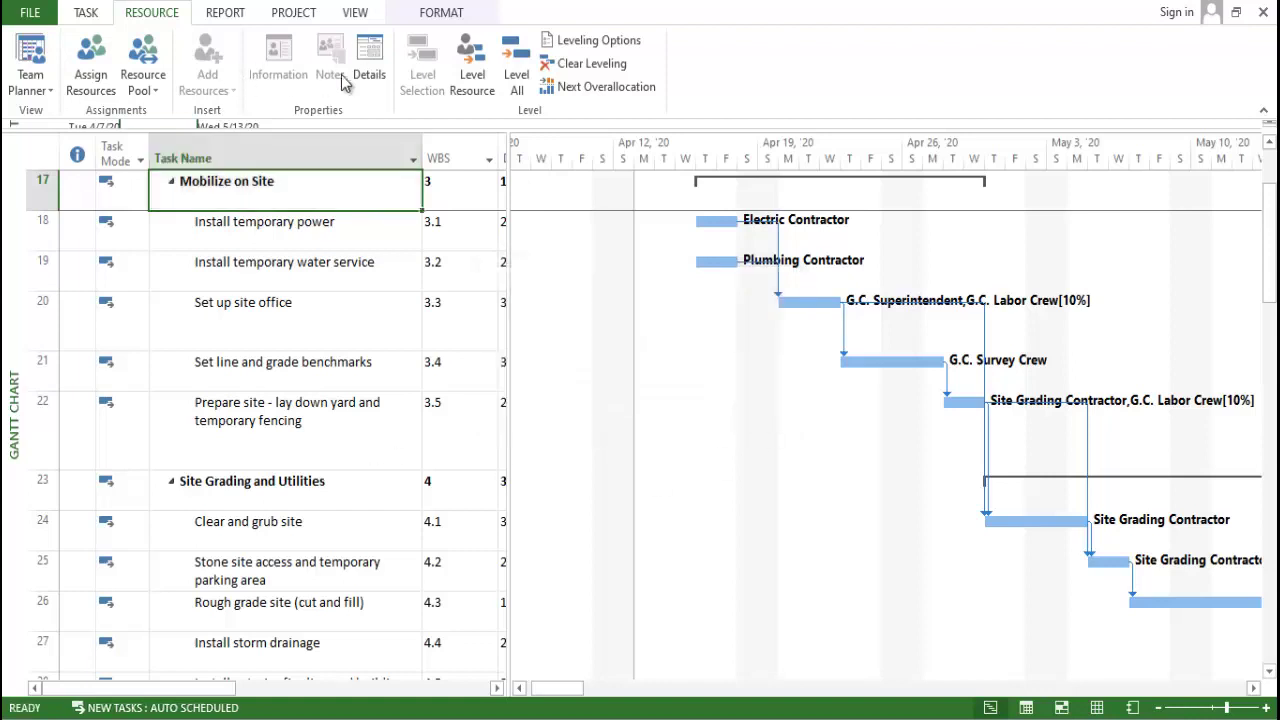
Zoom the Gantt chart out to a half-year timescale and look over the Site Grading and Utilities bars.
click(358, 12)
click(438, 13)
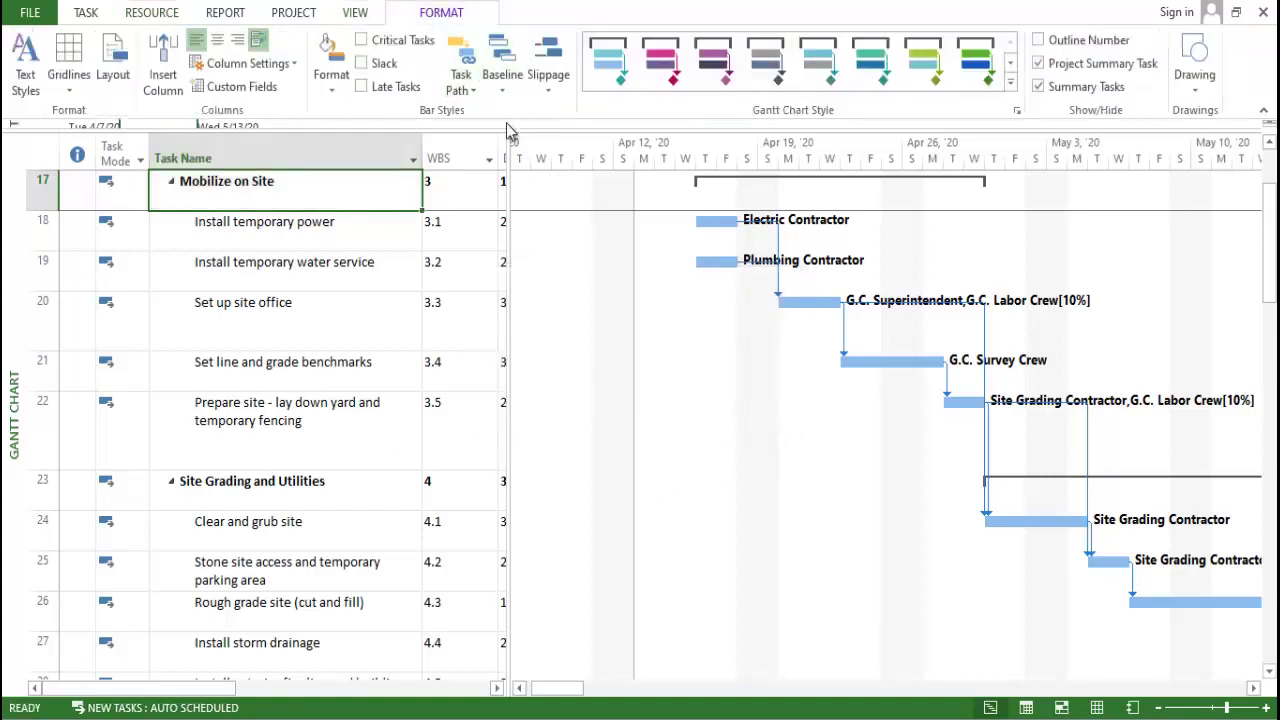
scroll(731, 462, down, 2)
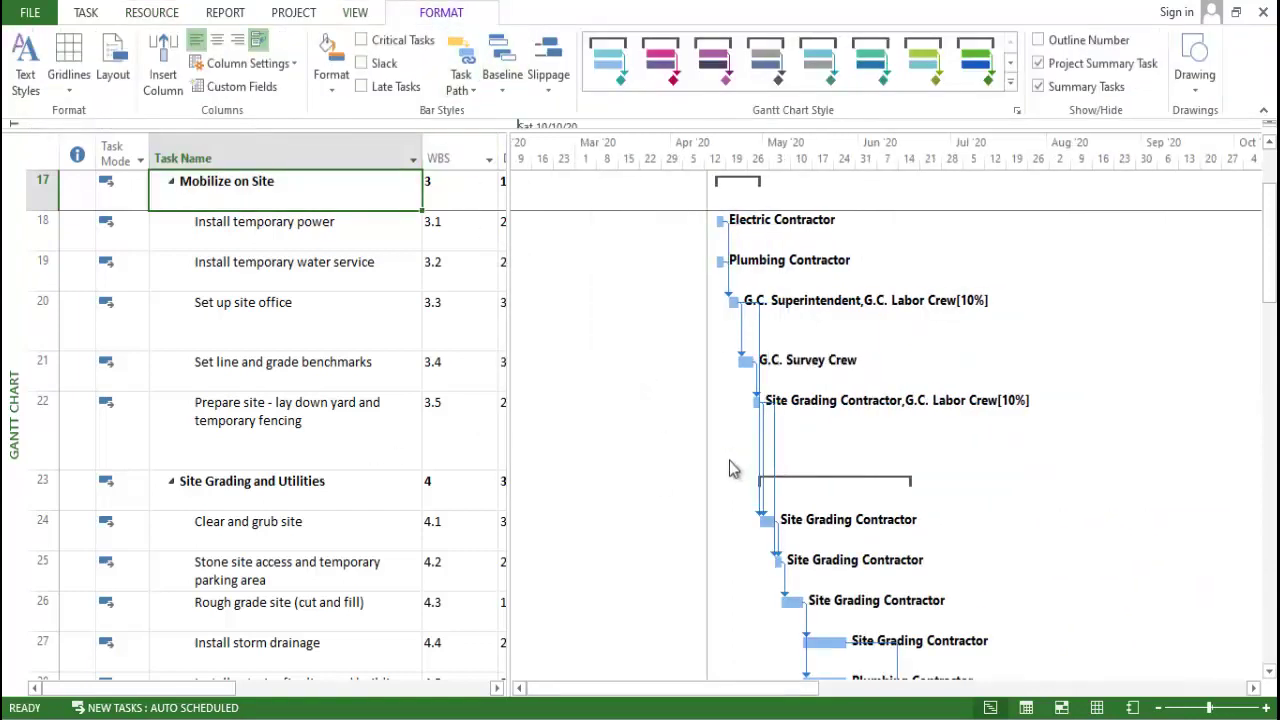
scroll(637, 455, down, 2)
scroll(623, 420, down, 2)
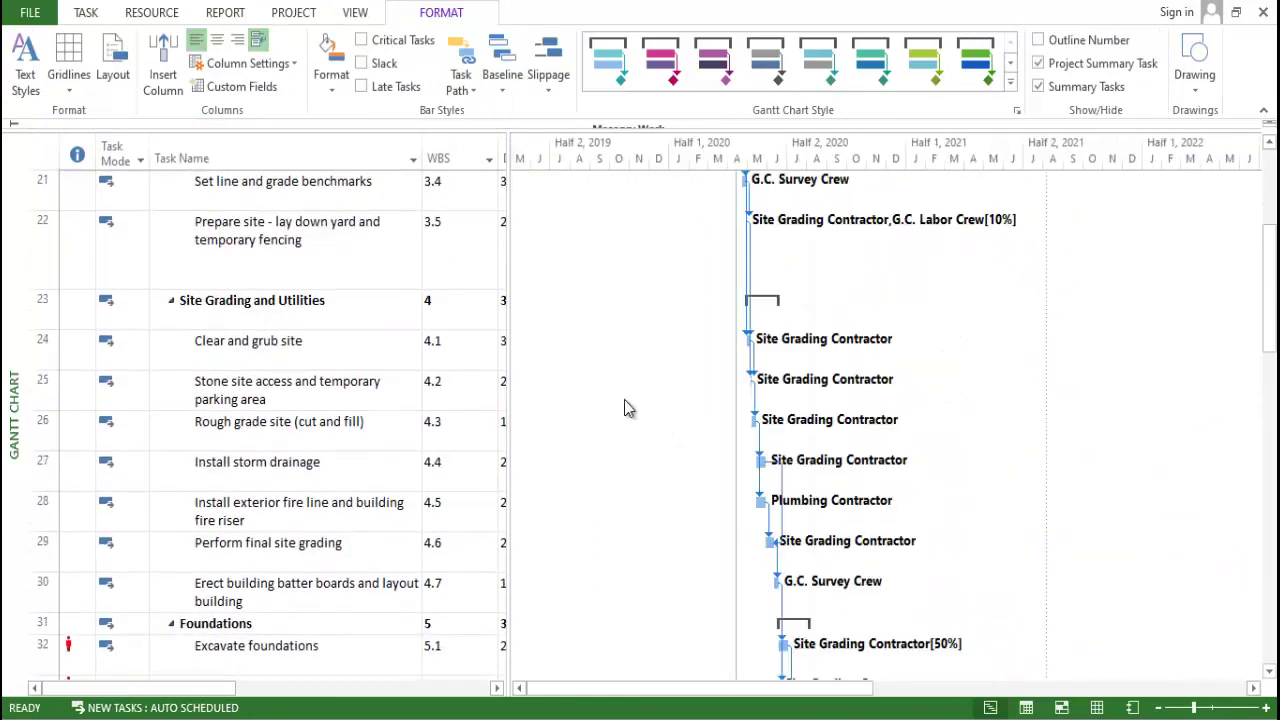
Highlight the critical tasks in the Gantt chart and look over the critical bars from Mobilize on Site down to Foundations.
scroll(626, 408, up, 3)
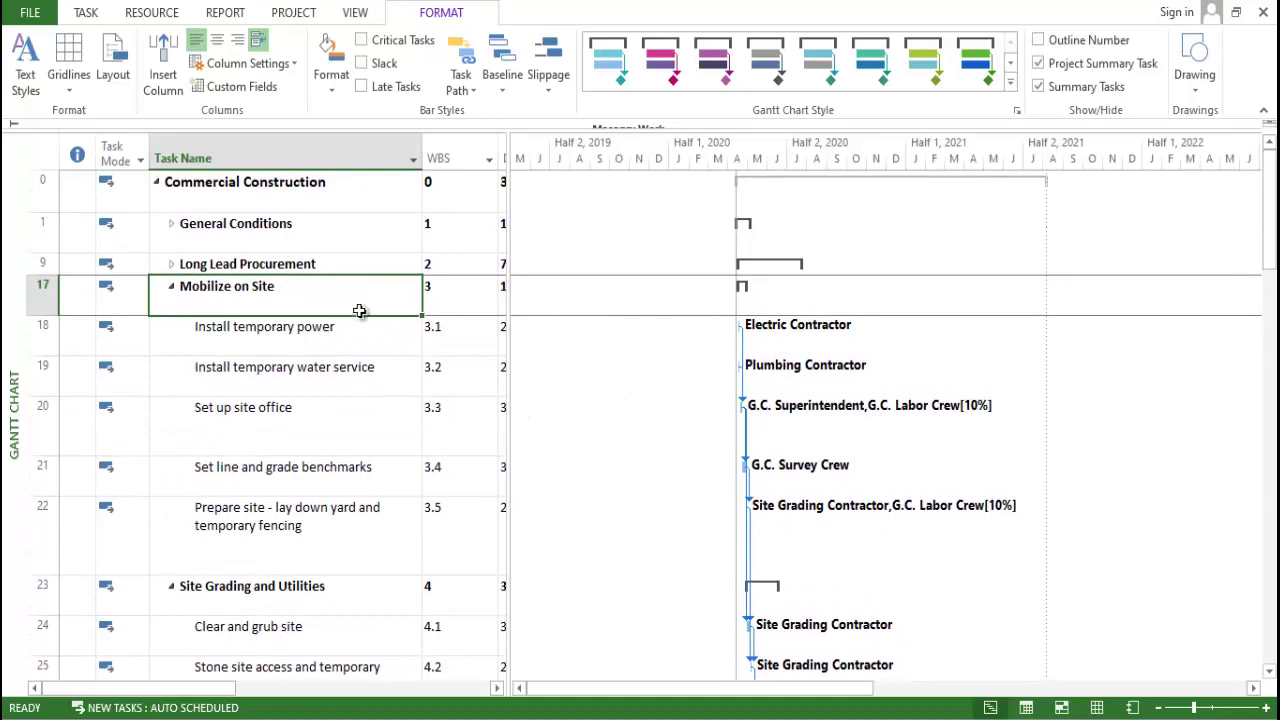
click(362, 40)
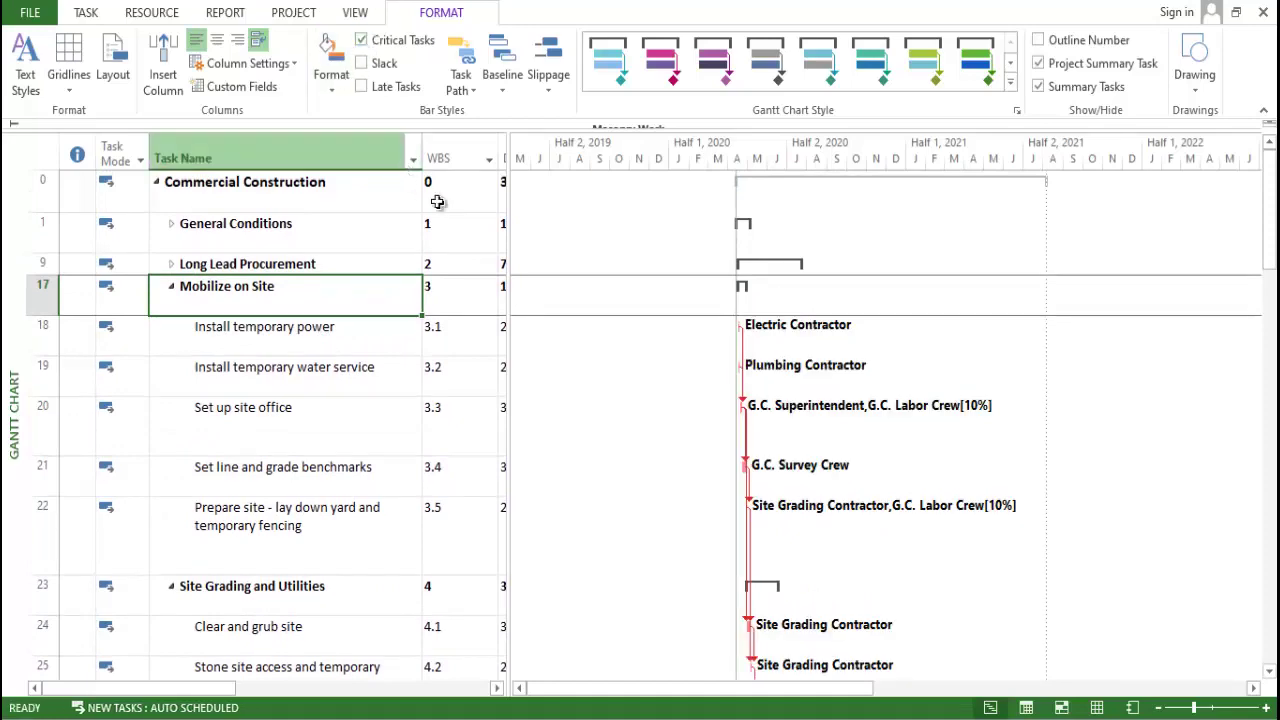
scroll(720, 414, down, 3)
scroll(760, 405, down, 2)
scroll(805, 420, down, 1)
scroll(805, 435, down, 4)
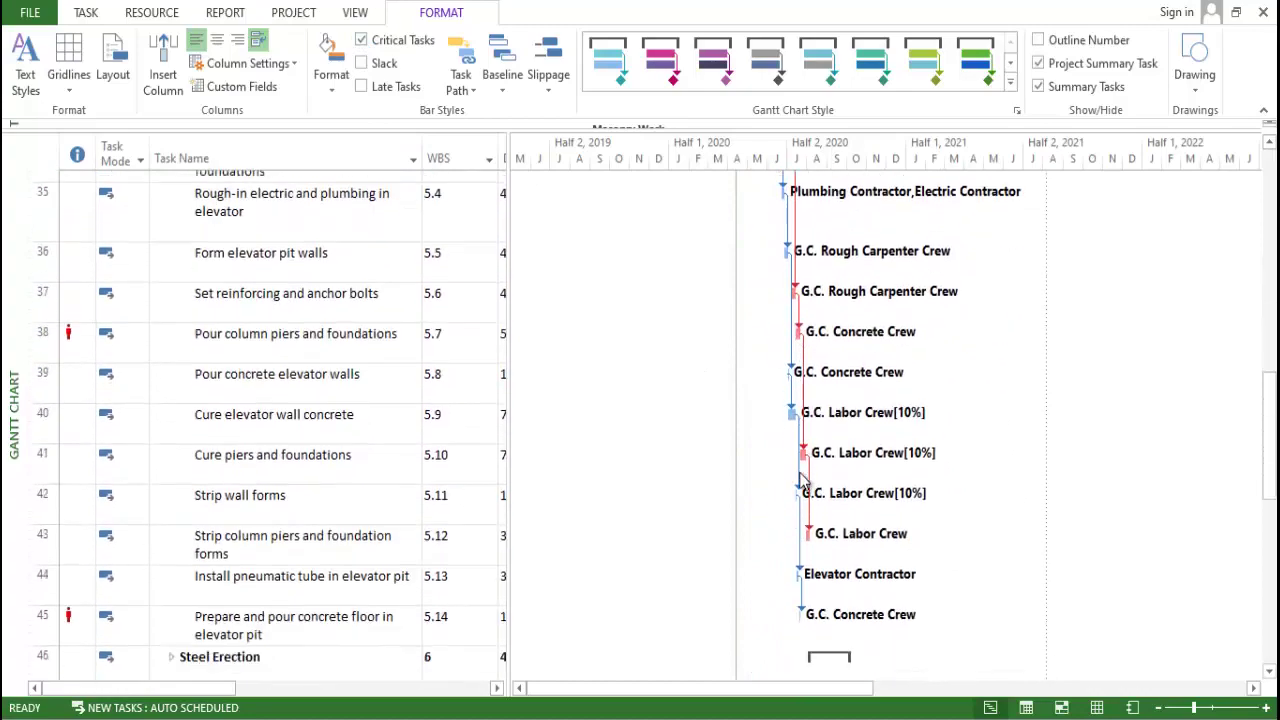
scroll(820, 472, up, 10)
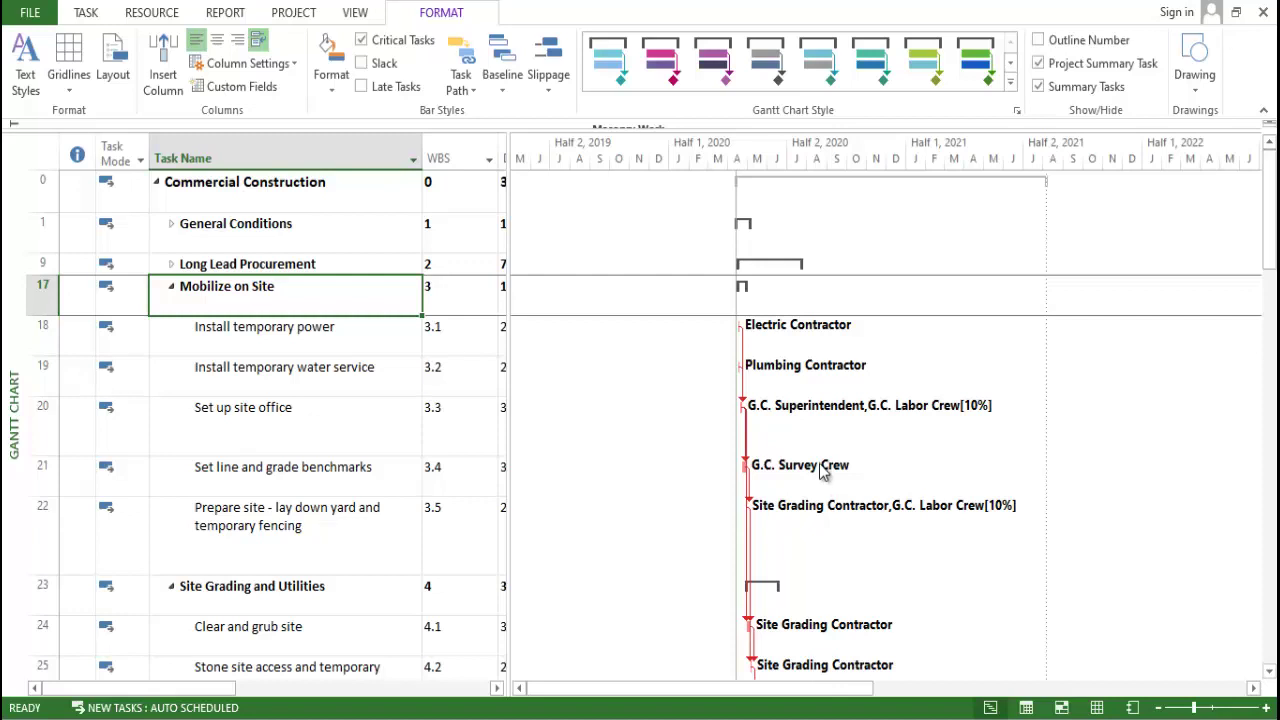
Display the schedule as a Network Diagram and look over the summary task boxes.
right_click(18, 170)
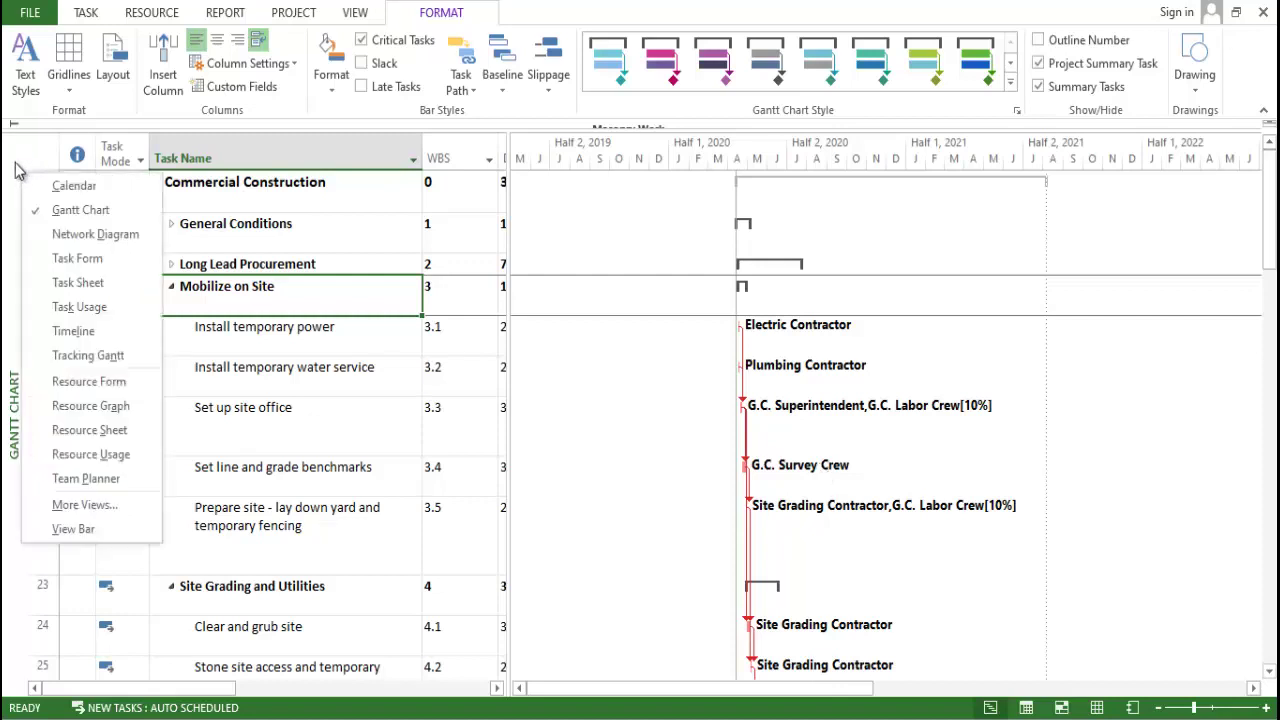
click(12, 165)
right_click(12, 163)
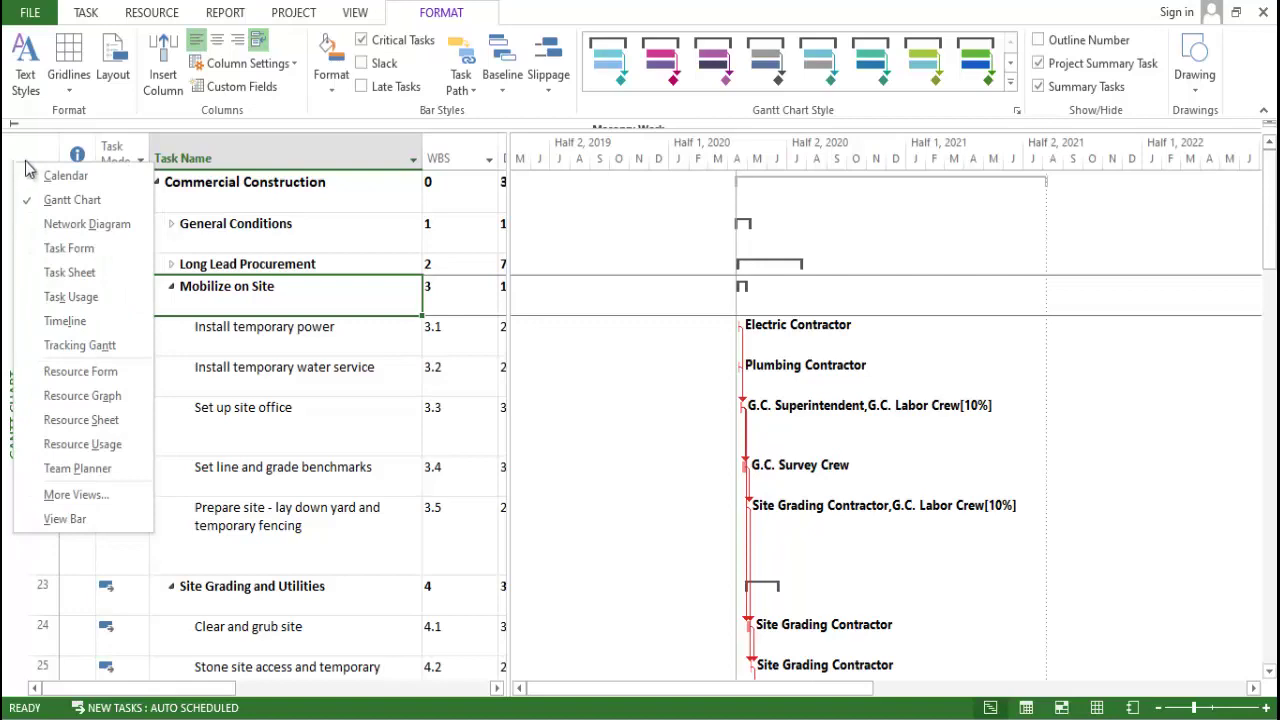
click(62, 224)
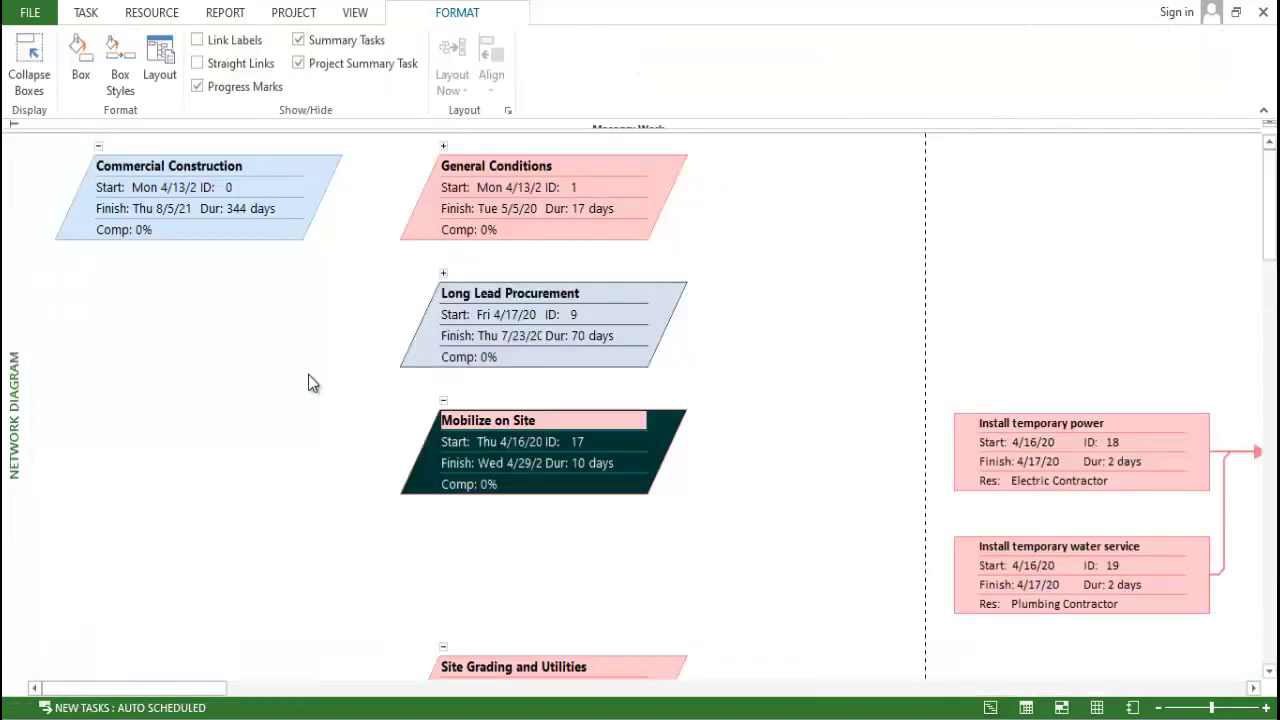
scroll(637, 414, down, 3)
scroll(600, 425, up, 3)
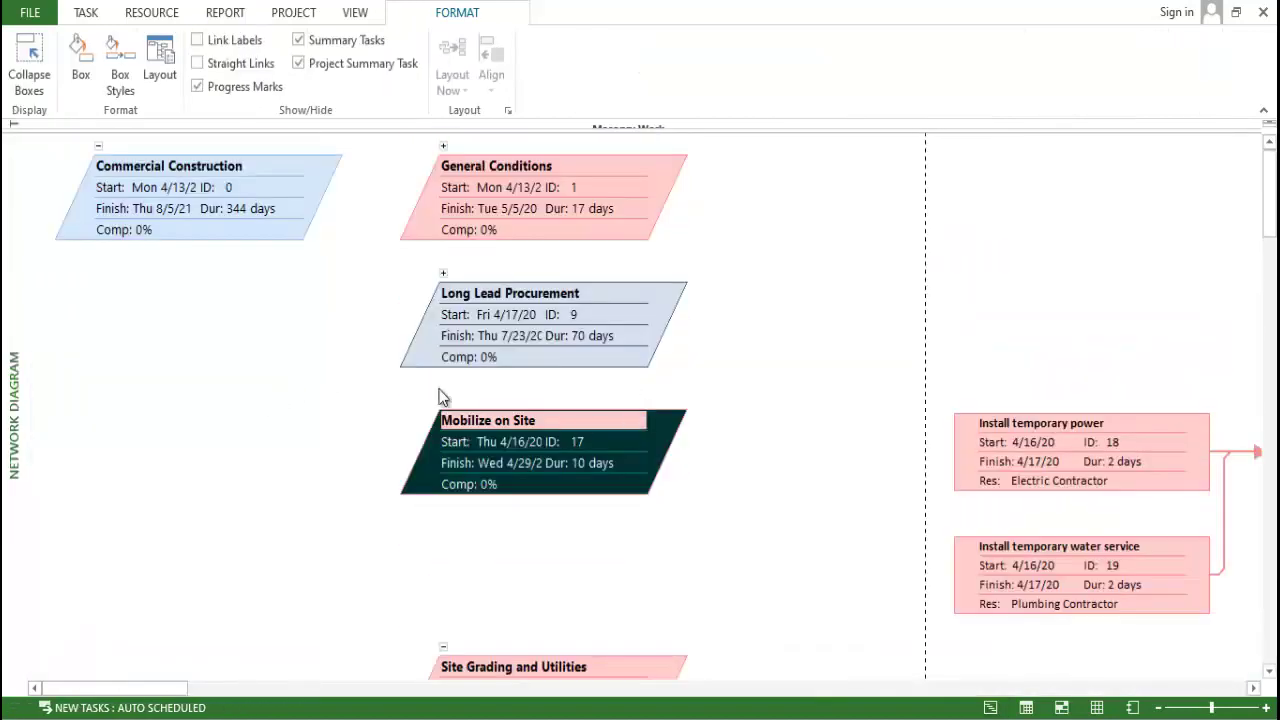
Show the Mobilize on Site task in the Task Form view, and display the whole schedule in the Task Sheet view.
right_click(12, 158)
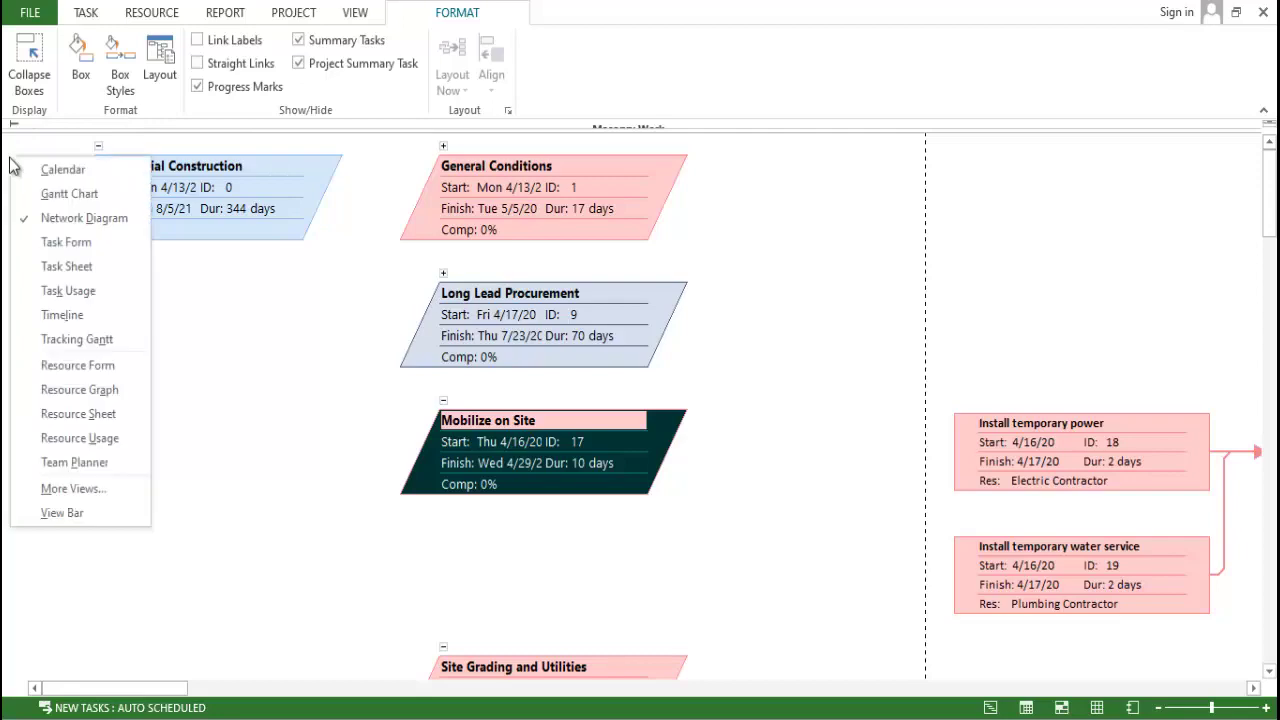
click(47, 241)
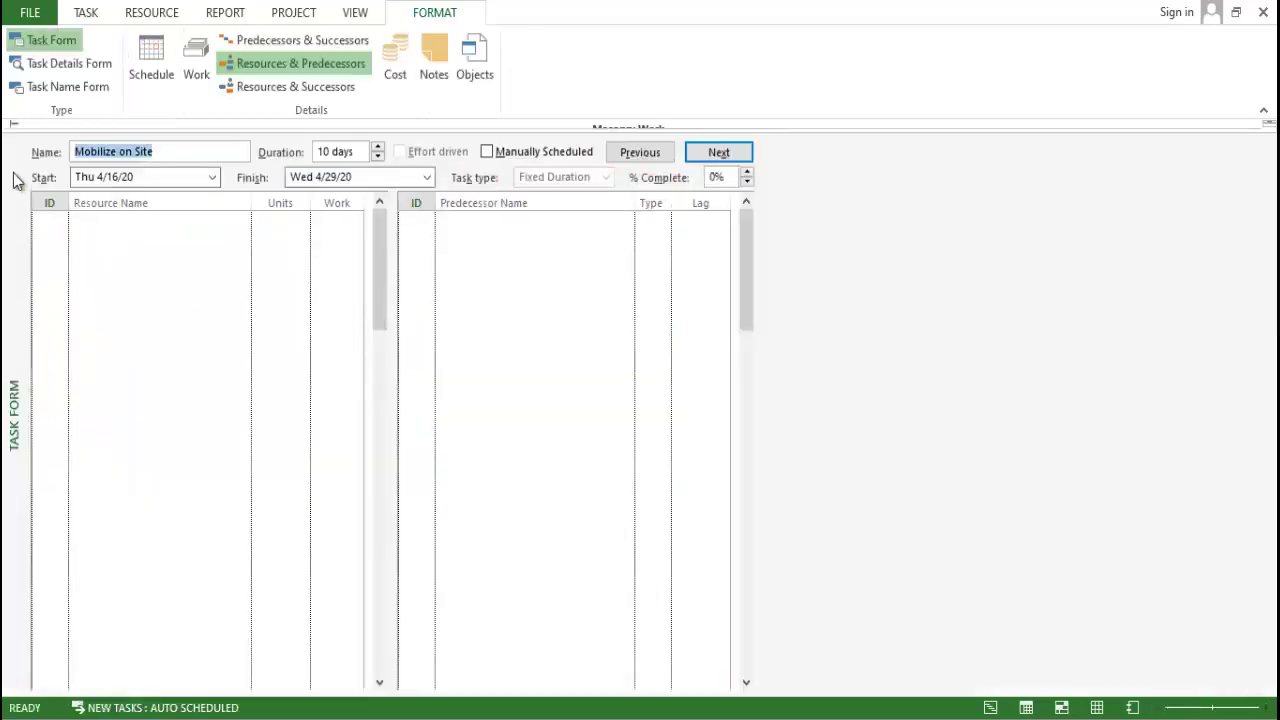
right_click(14, 181)
click(51, 285)
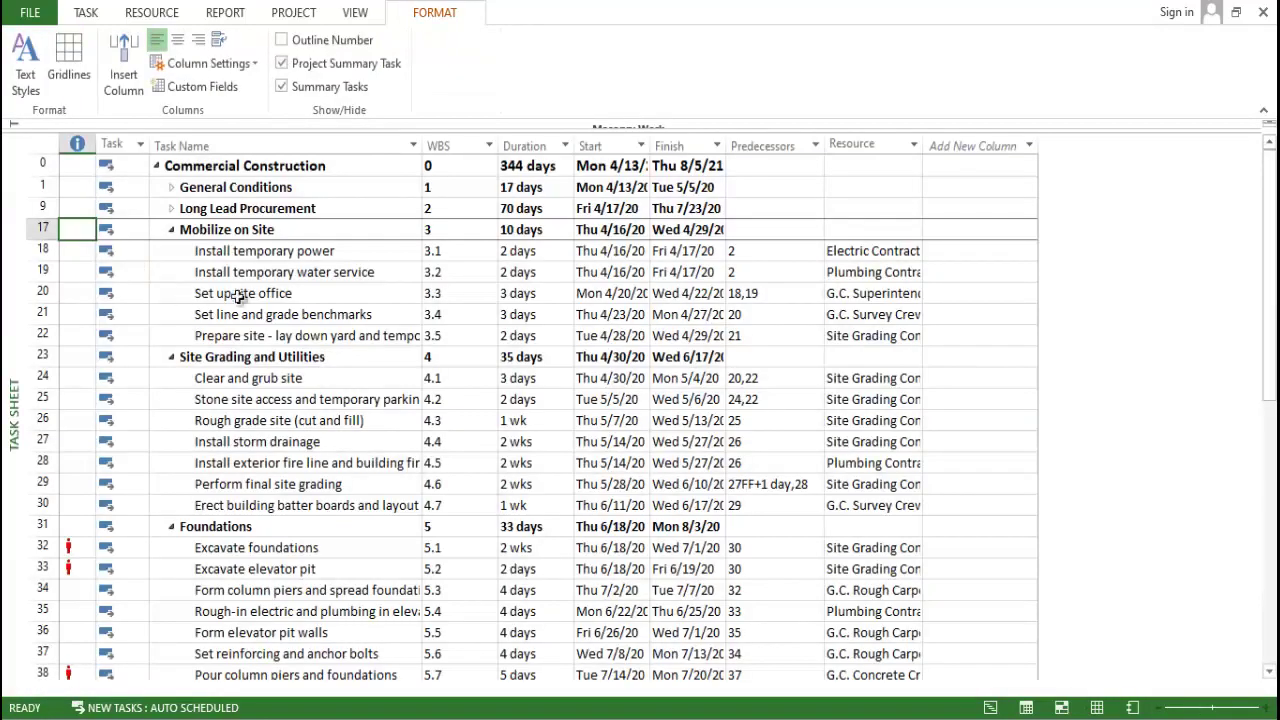
scroll(580, 257, down, 2)
scroll(230, 357, up, 2)
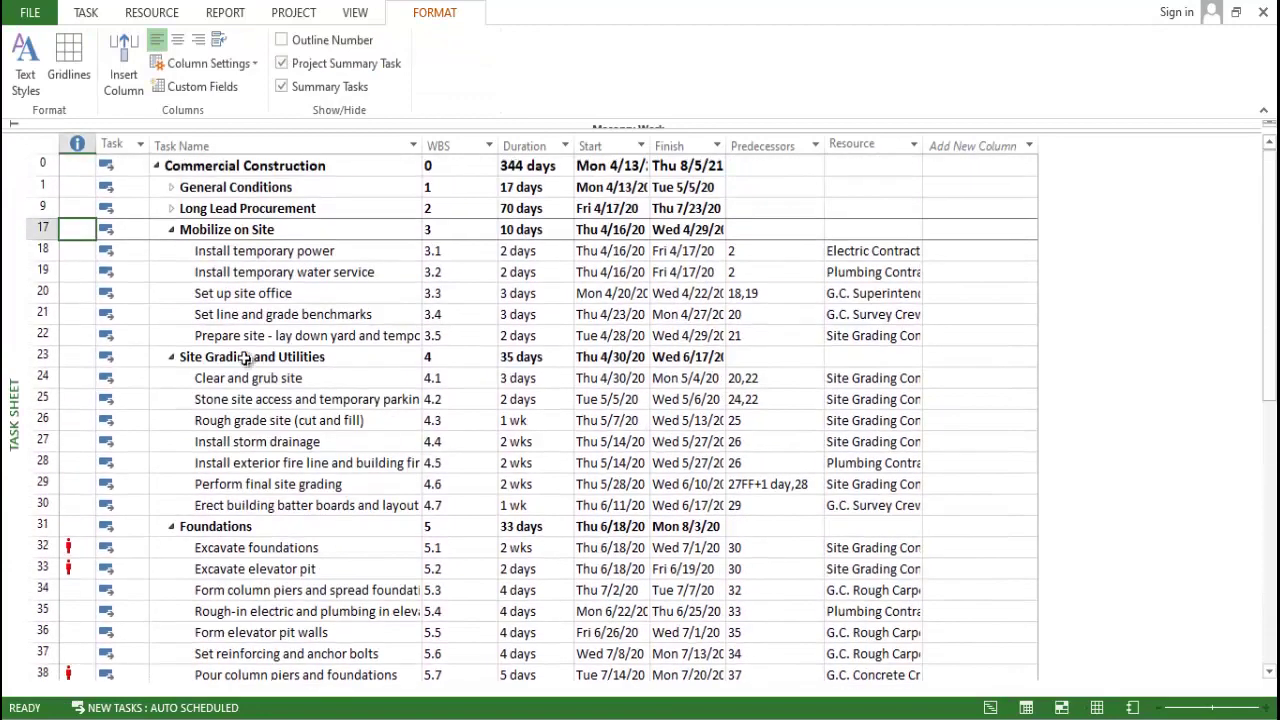
Review the duration and predecessor of Install temporary water service, and widen the Resource Names column so the contractor names fit.
click(456, 268)
click(543, 270)
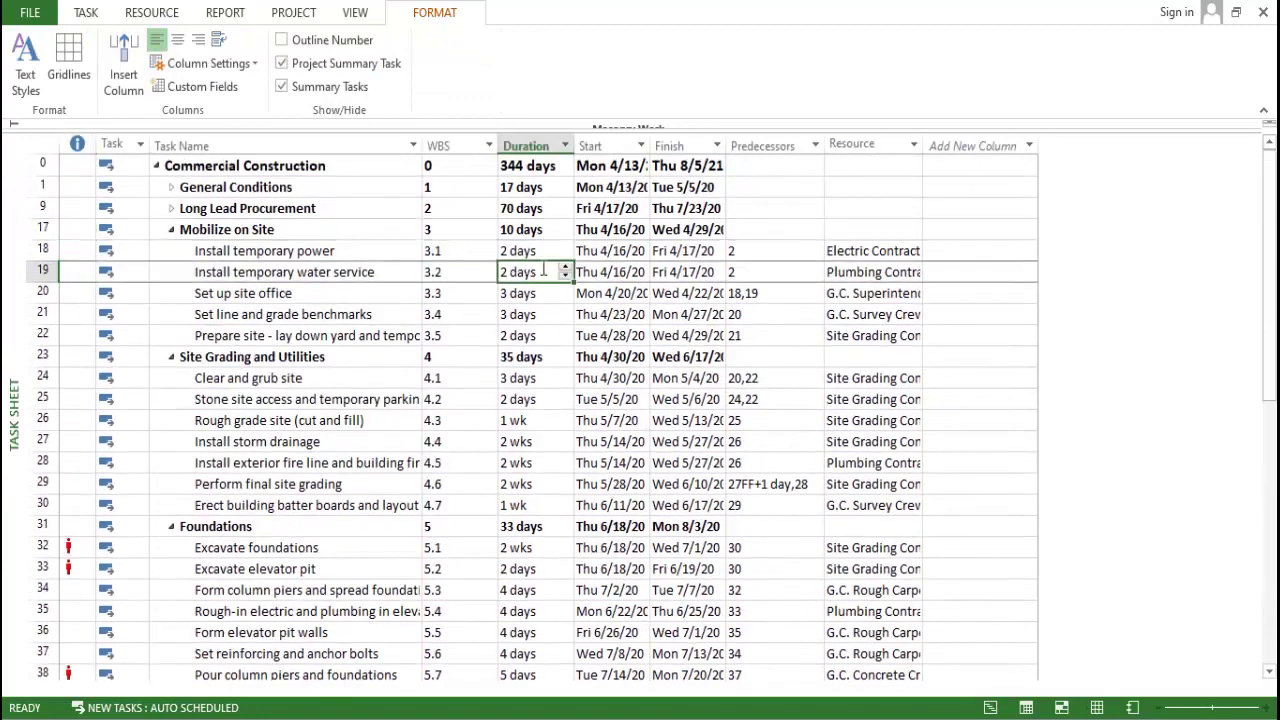
click(792, 273)
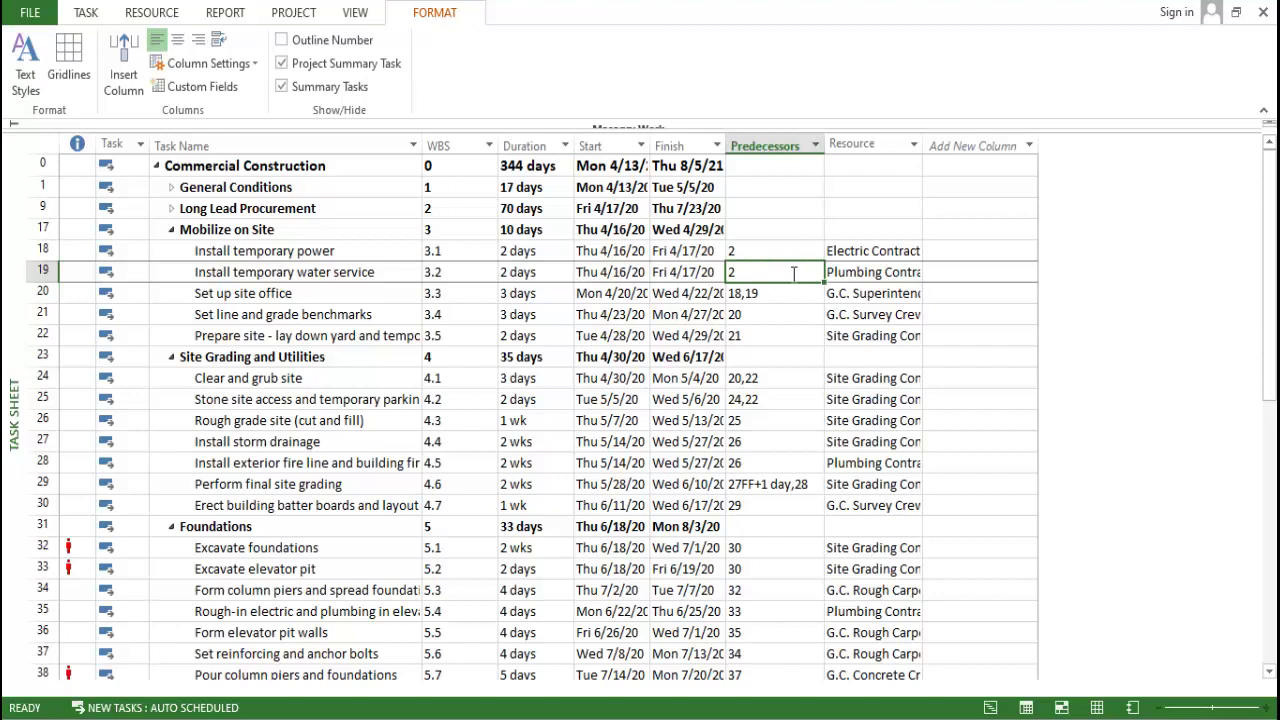
click(858, 258)
drag(921, 145, 990, 148)
click(962, 313)
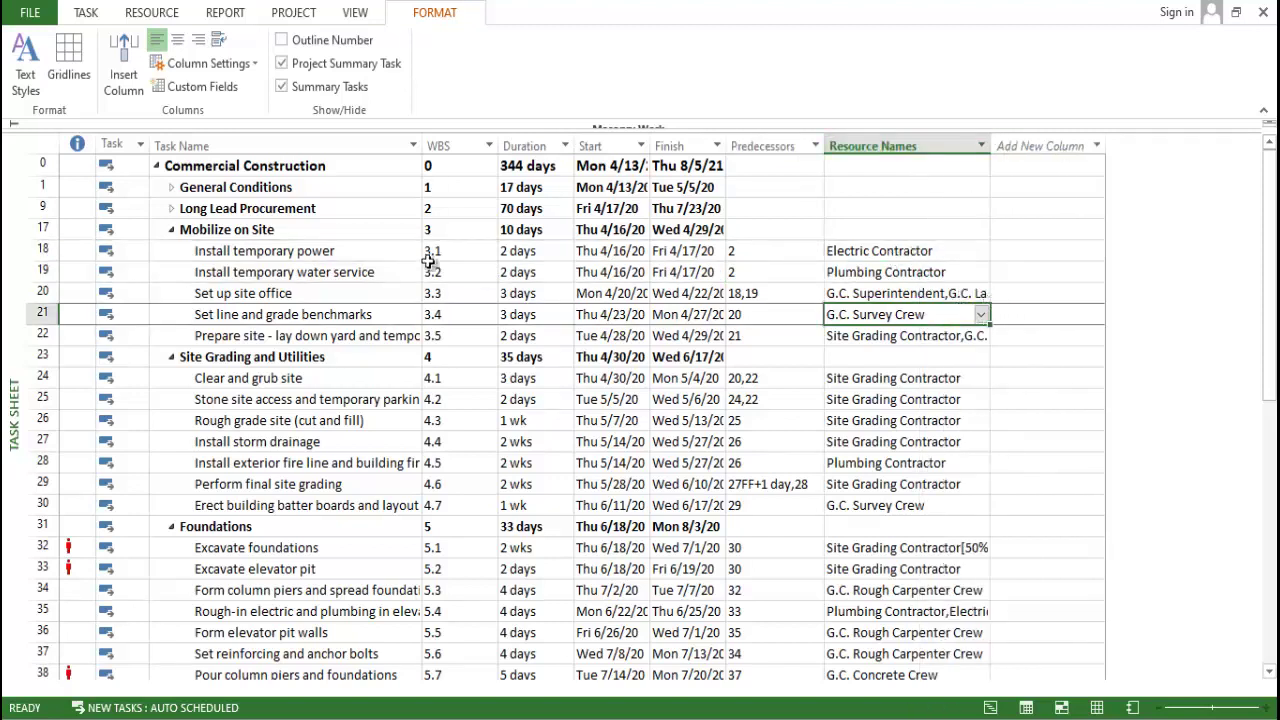
Display the Task Usage view and examine the work, duration and daily hours of the tasks.
right_click(20, 181)
click(63, 318)
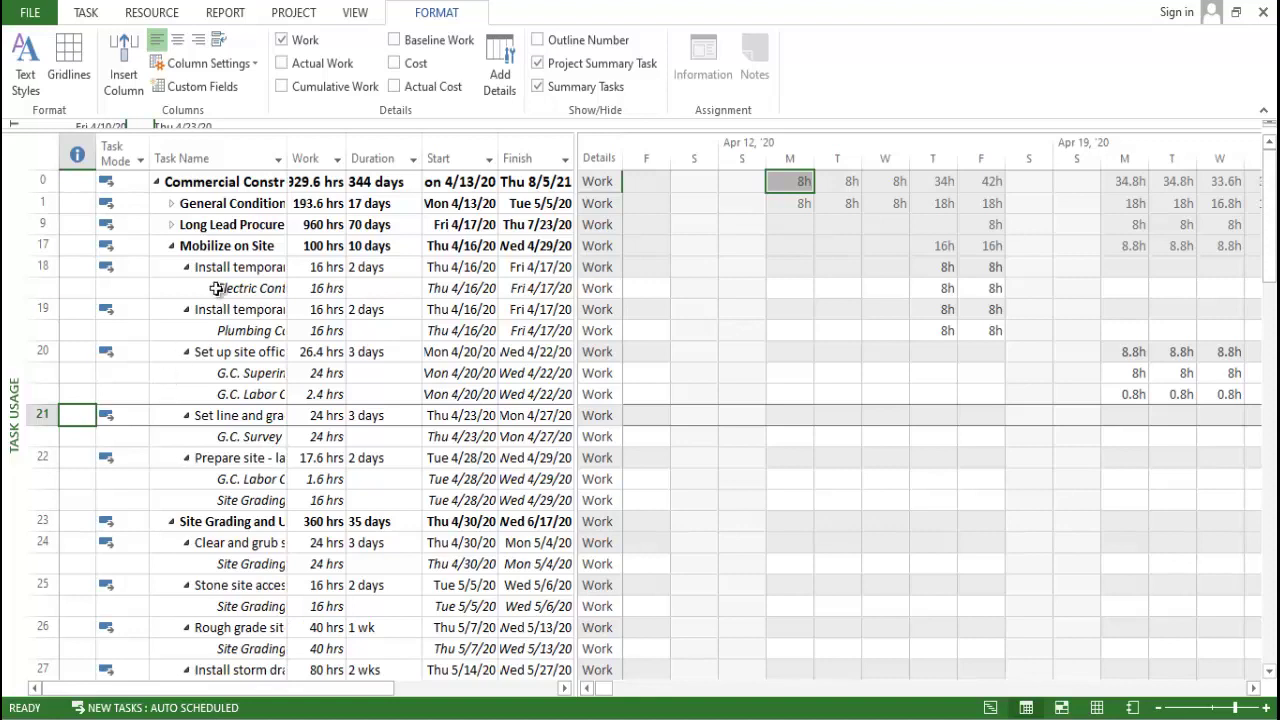
click(316, 205)
click(316, 265)
click(368, 226)
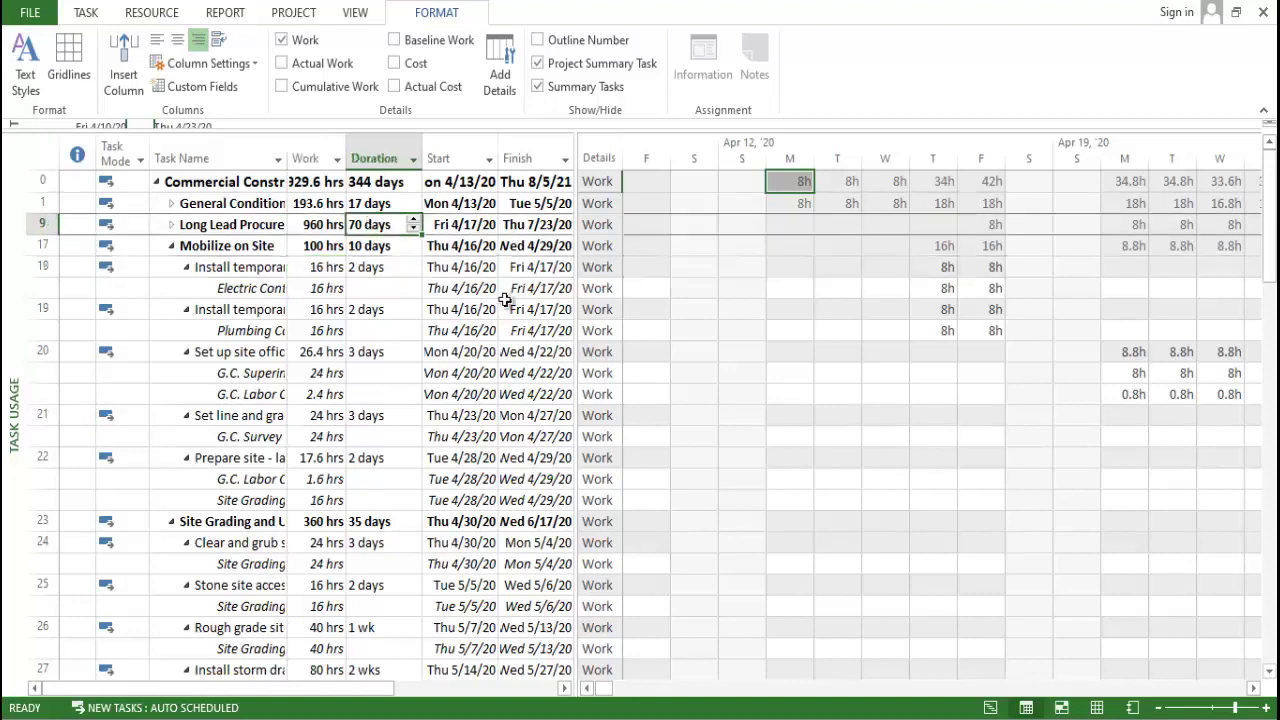
click(822, 248)
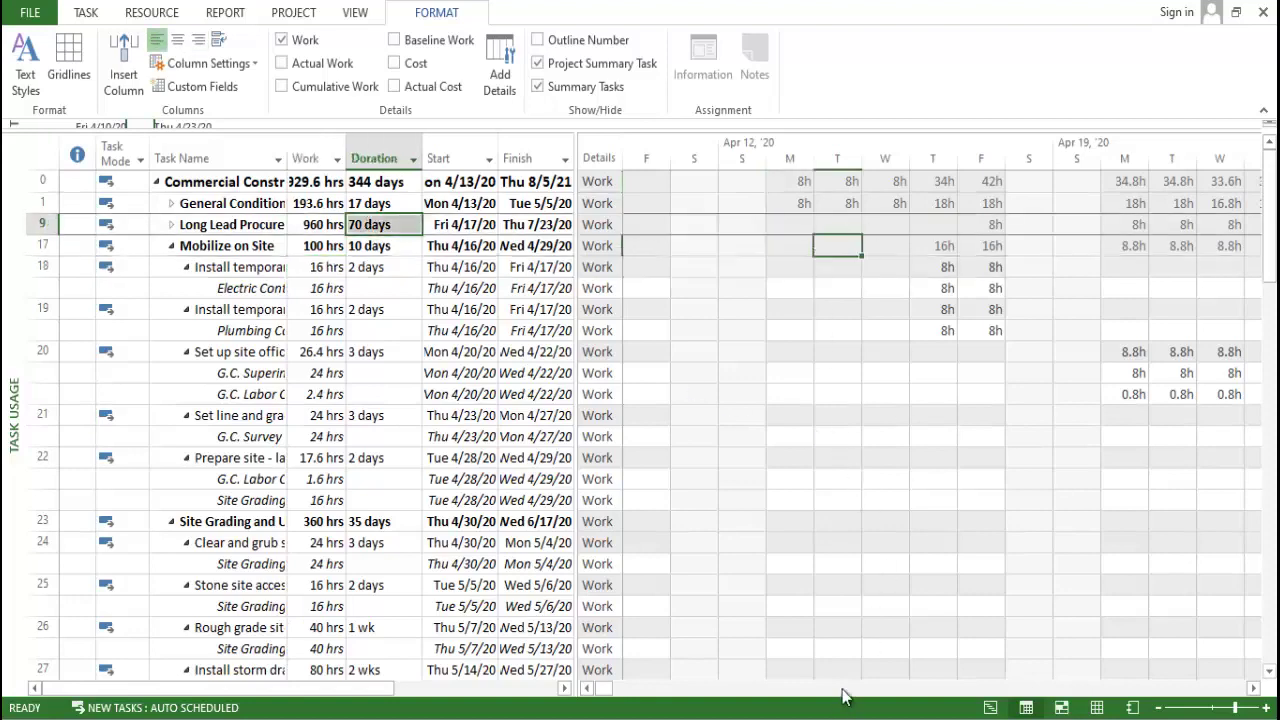
click(850, 691)
mouse_move(620, 689)
mouse_down()
mouse_move(640, 689)
mouse_move(600, 690)
mouse_up()
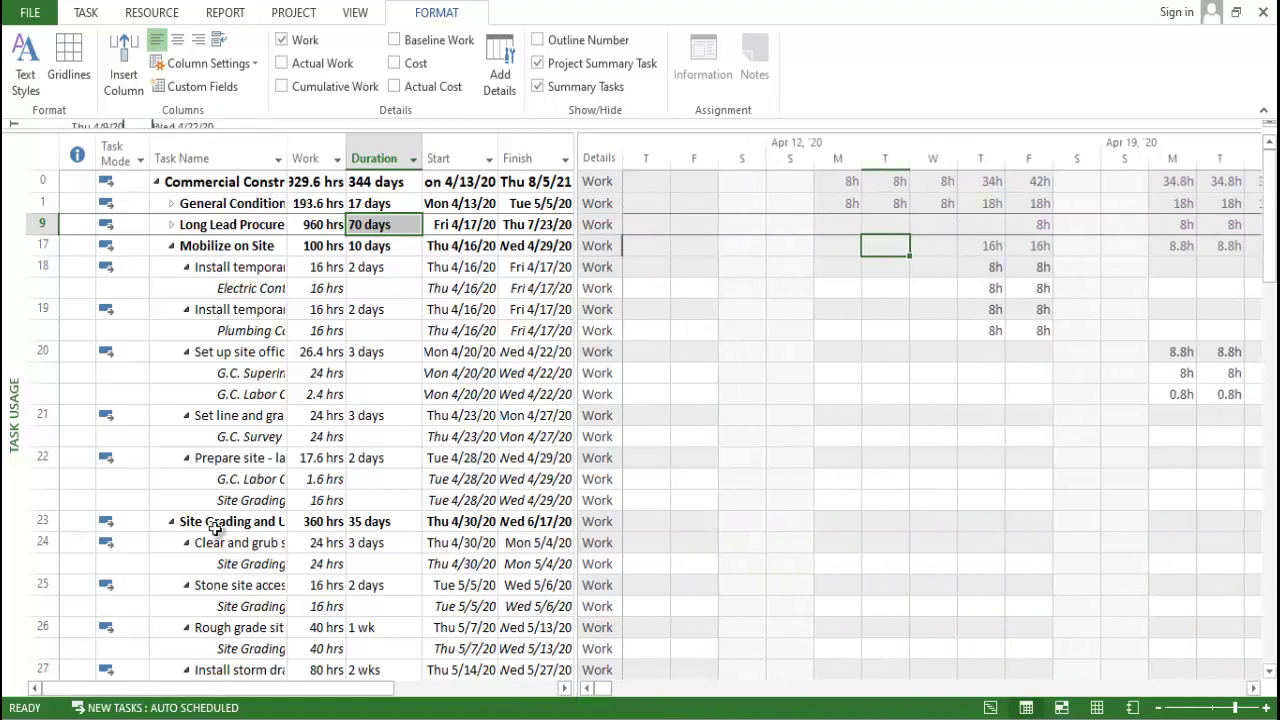
Show the project in the Timeline view and in the Tracking Gantt view.
right_click(22, 216)
click(76, 367)
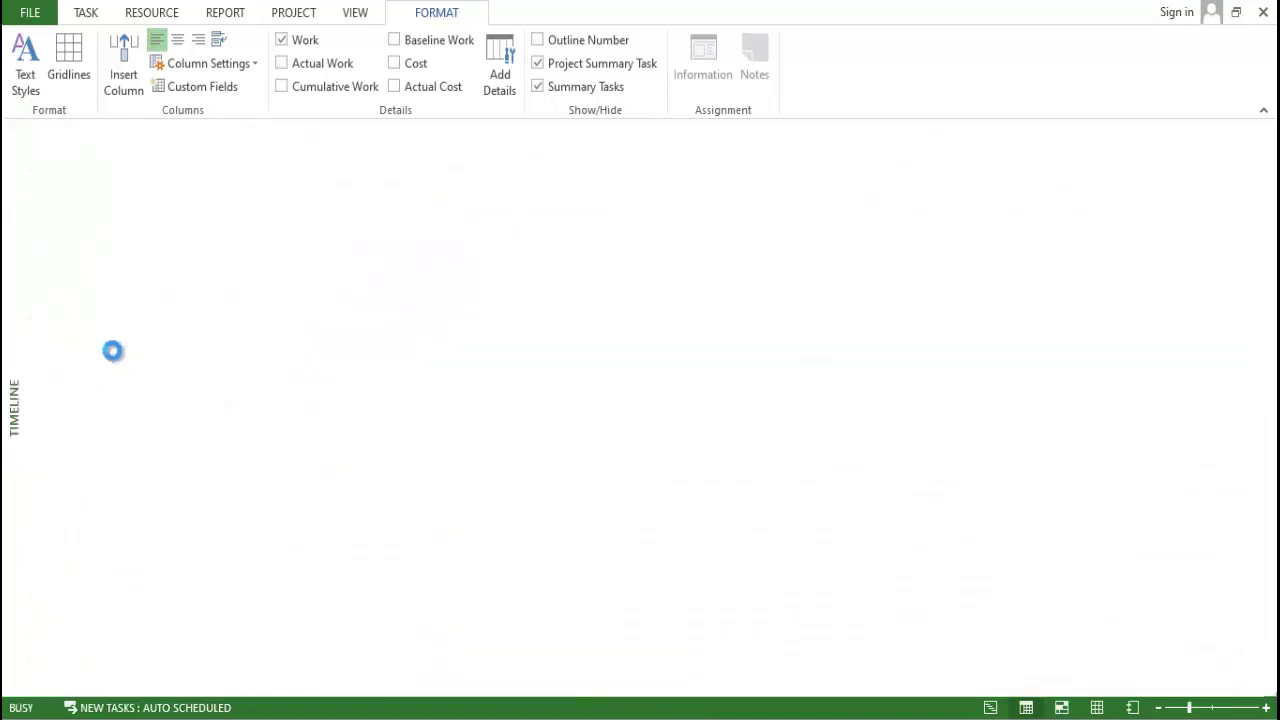
right_click(8, 262)
click(42, 443)
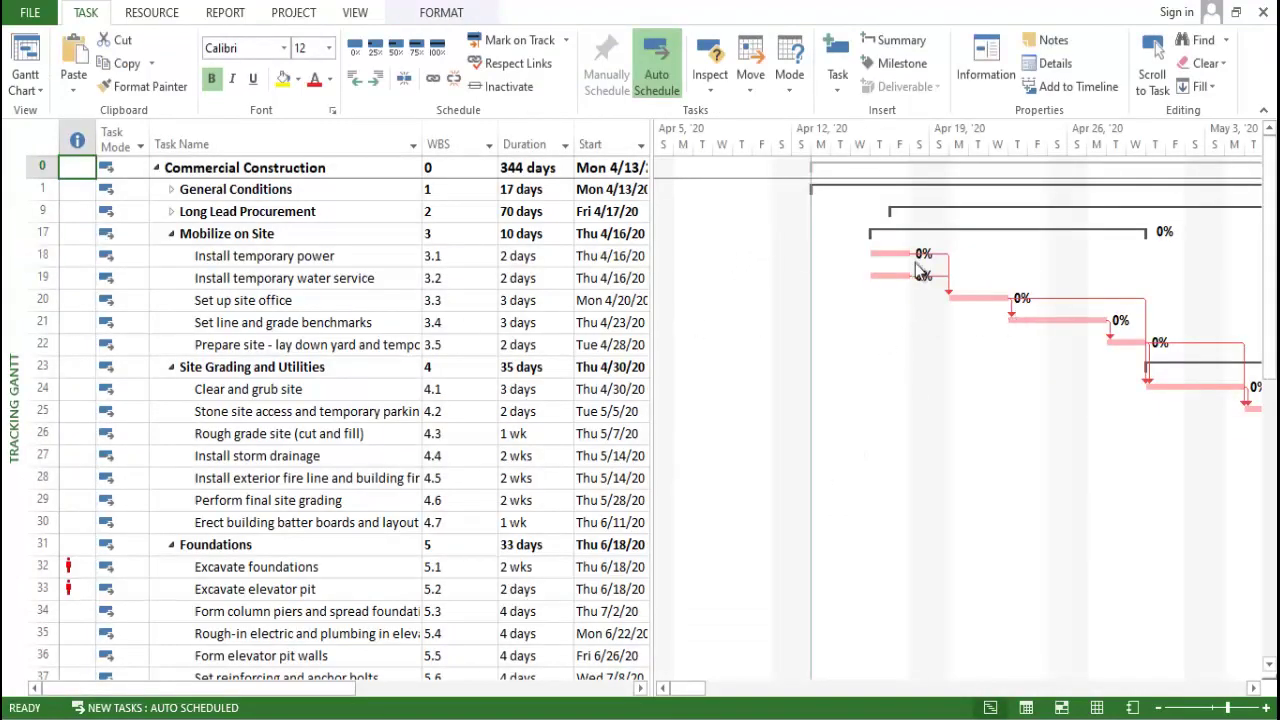
Show the G.C. General Management resource in the Resource Form view and in the Resource Graph view.
right_click(14, 252)
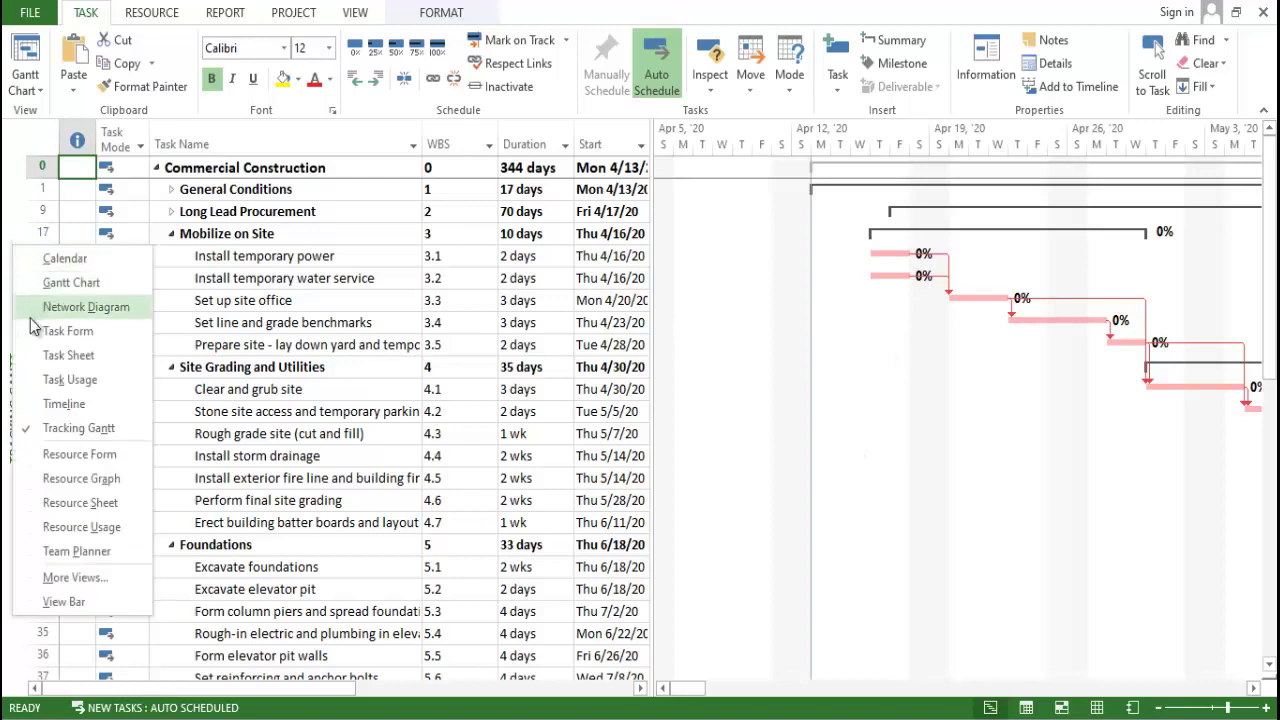
click(55, 457)
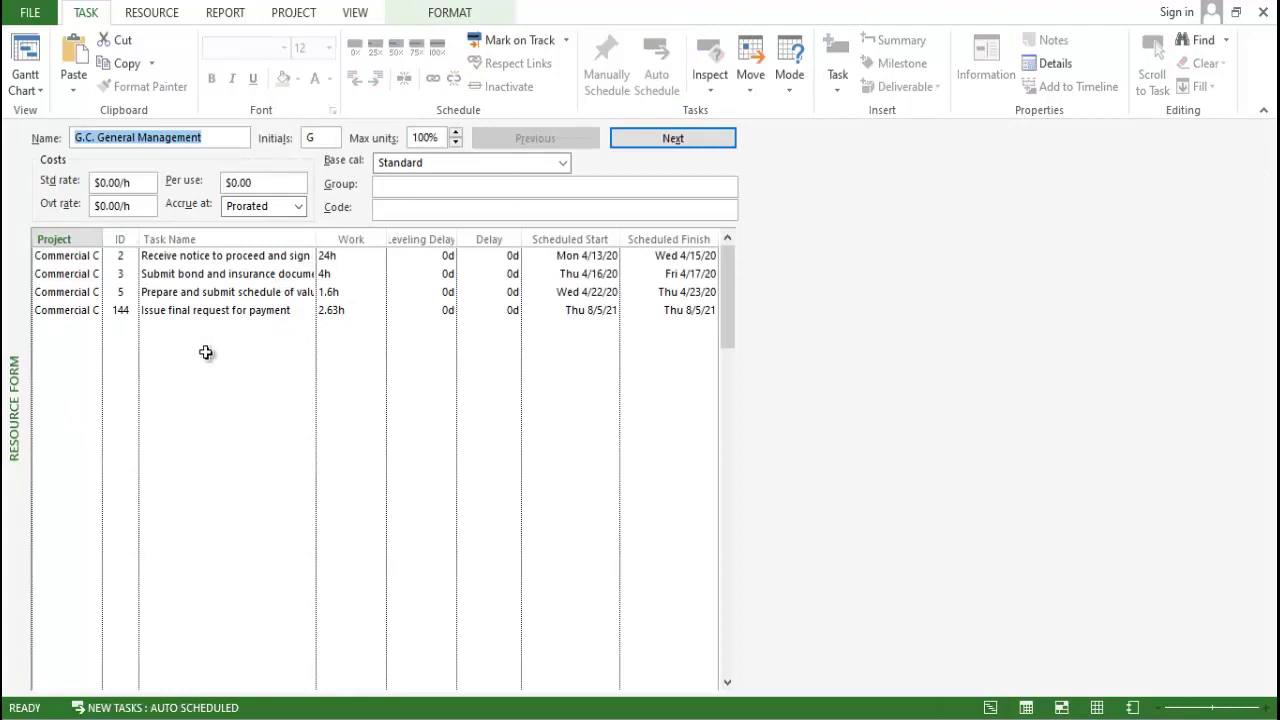
right_click(13, 298)
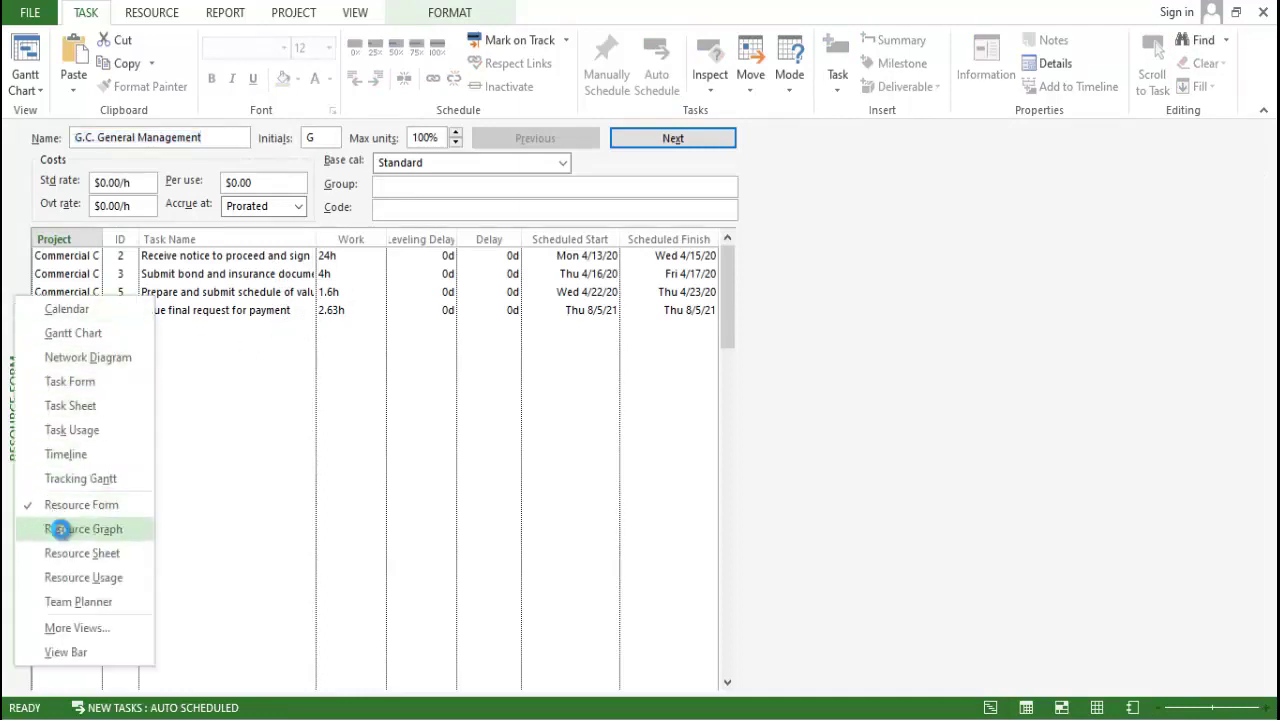
click(59, 530)
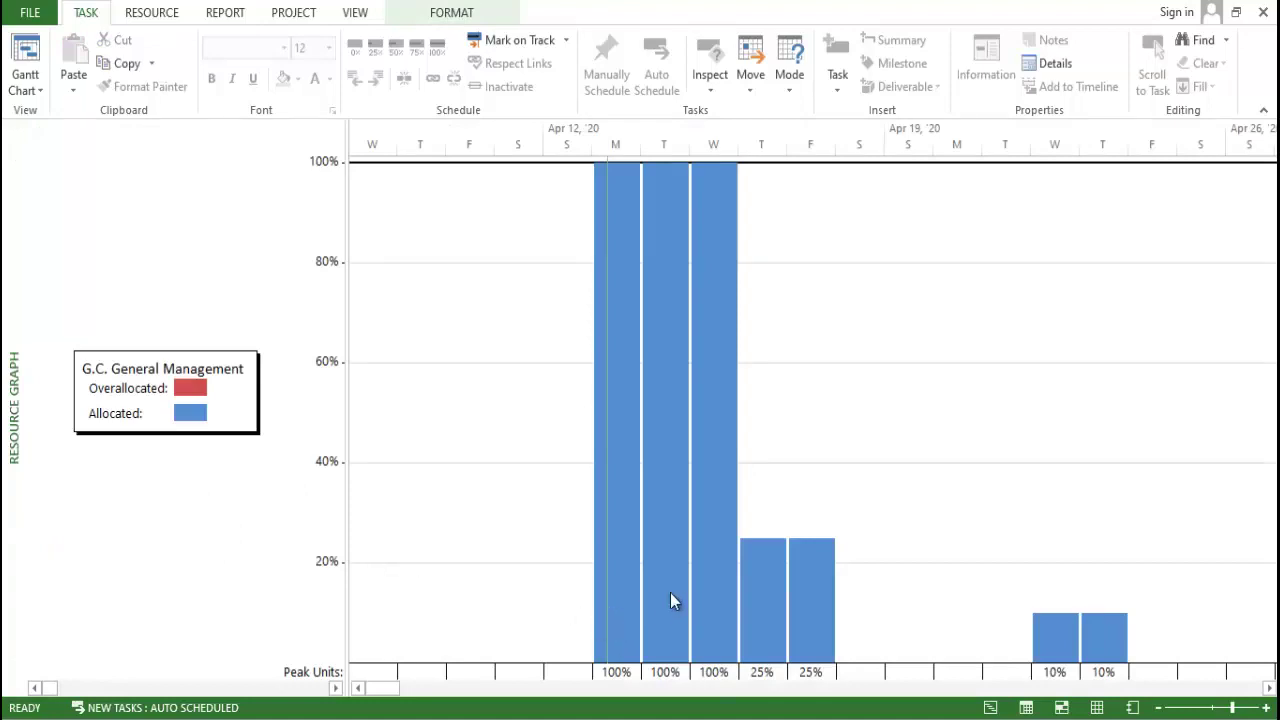
List all project resources in the Resource Sheet view, and display their assigned hours in the Resource Usage view.
right_click(14, 294)
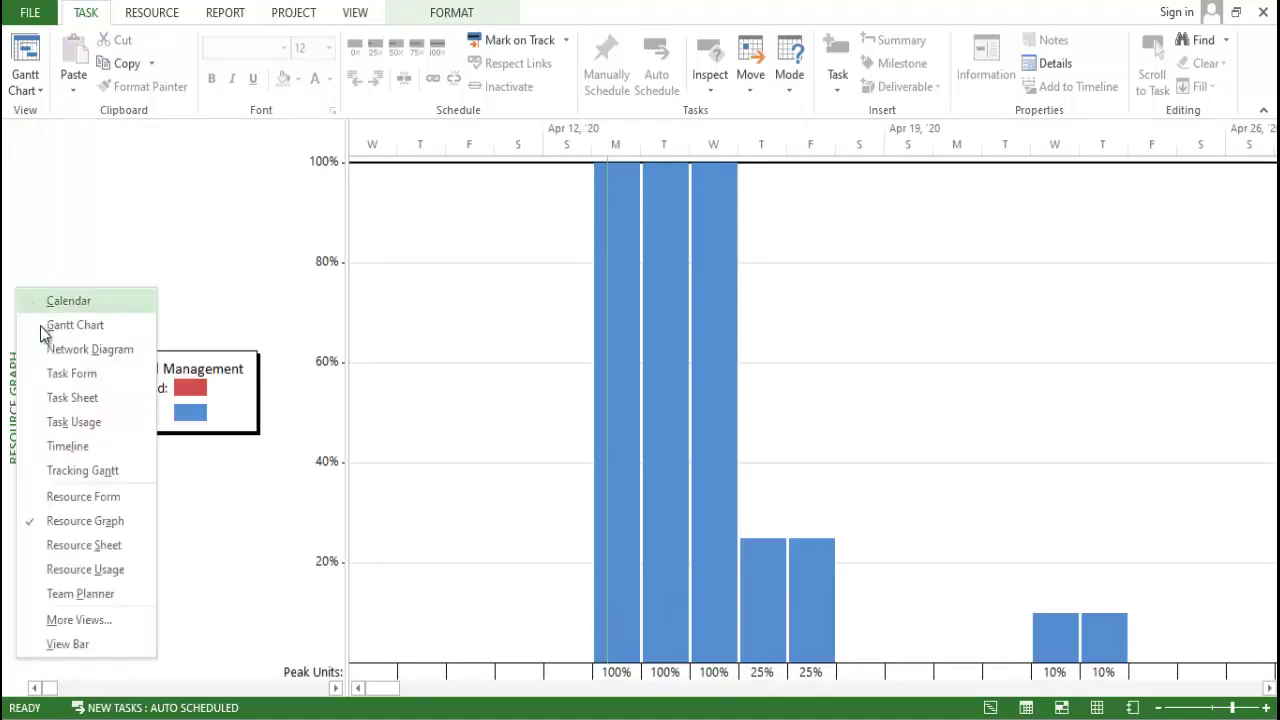
click(70, 545)
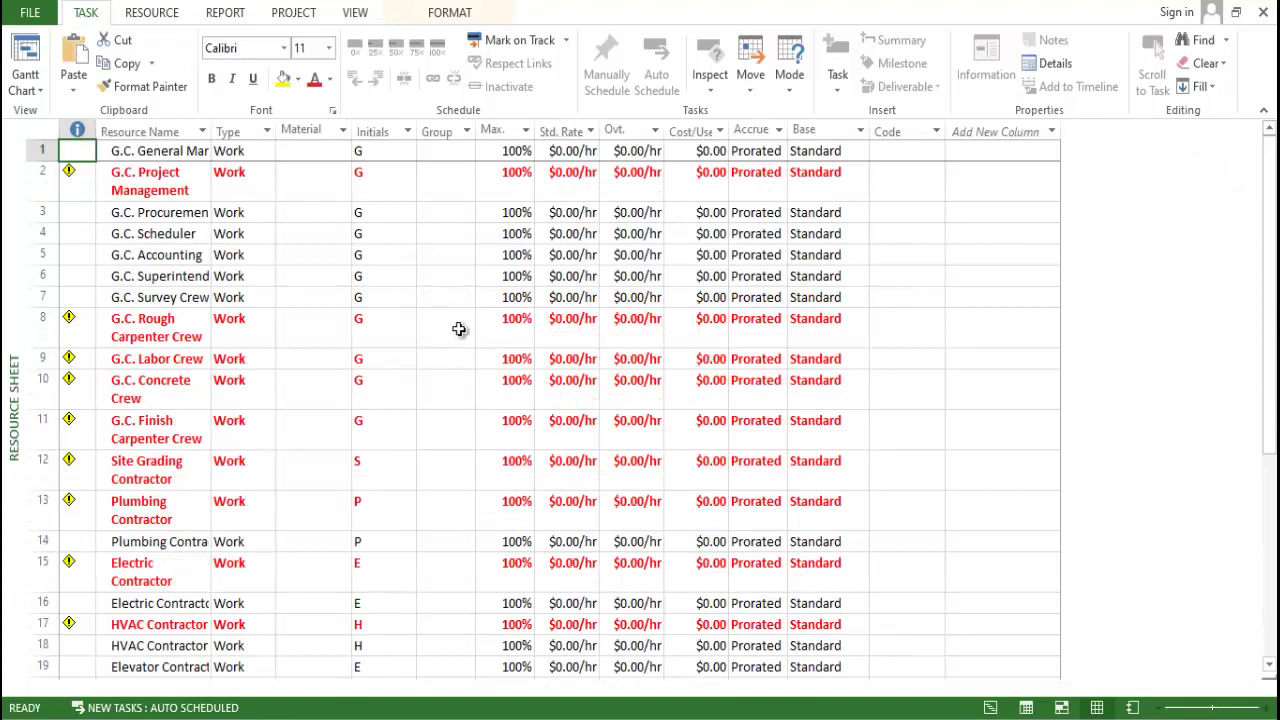
right_click(6, 232)
click(30, 507)
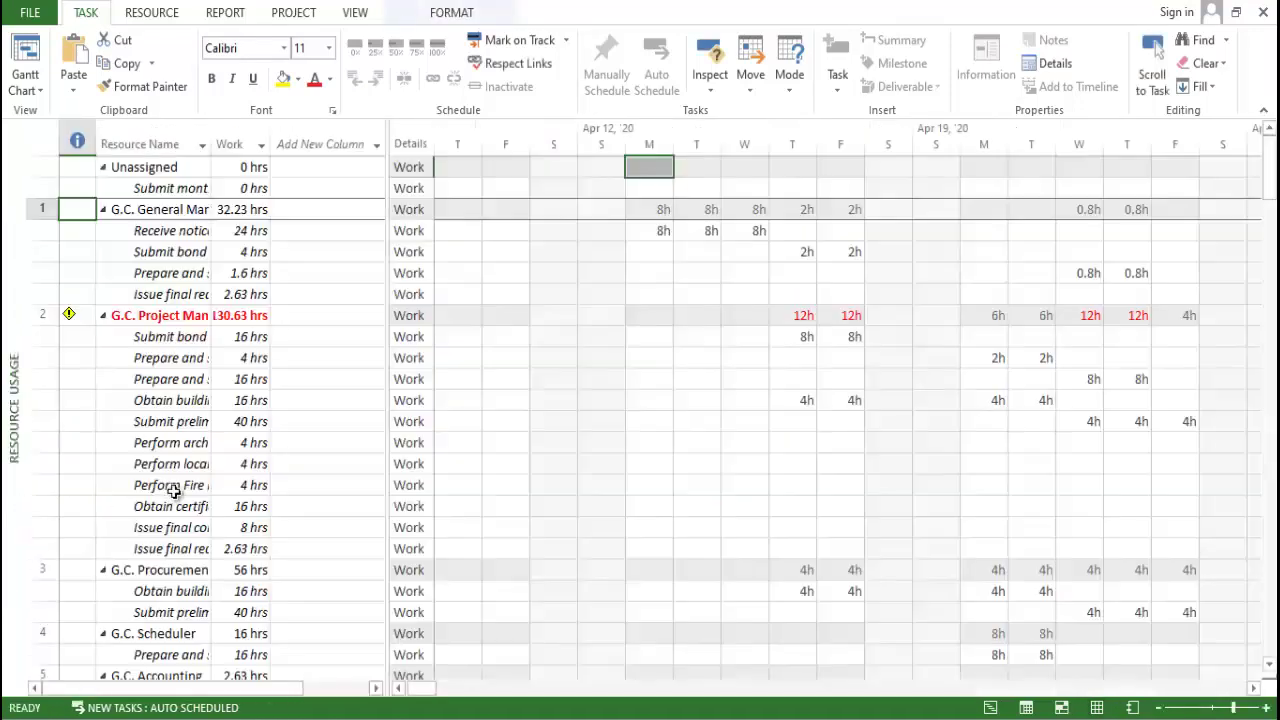
Display the Team Planner view to examine how the tasks are assigned to each resource.
right_click(14, 350)
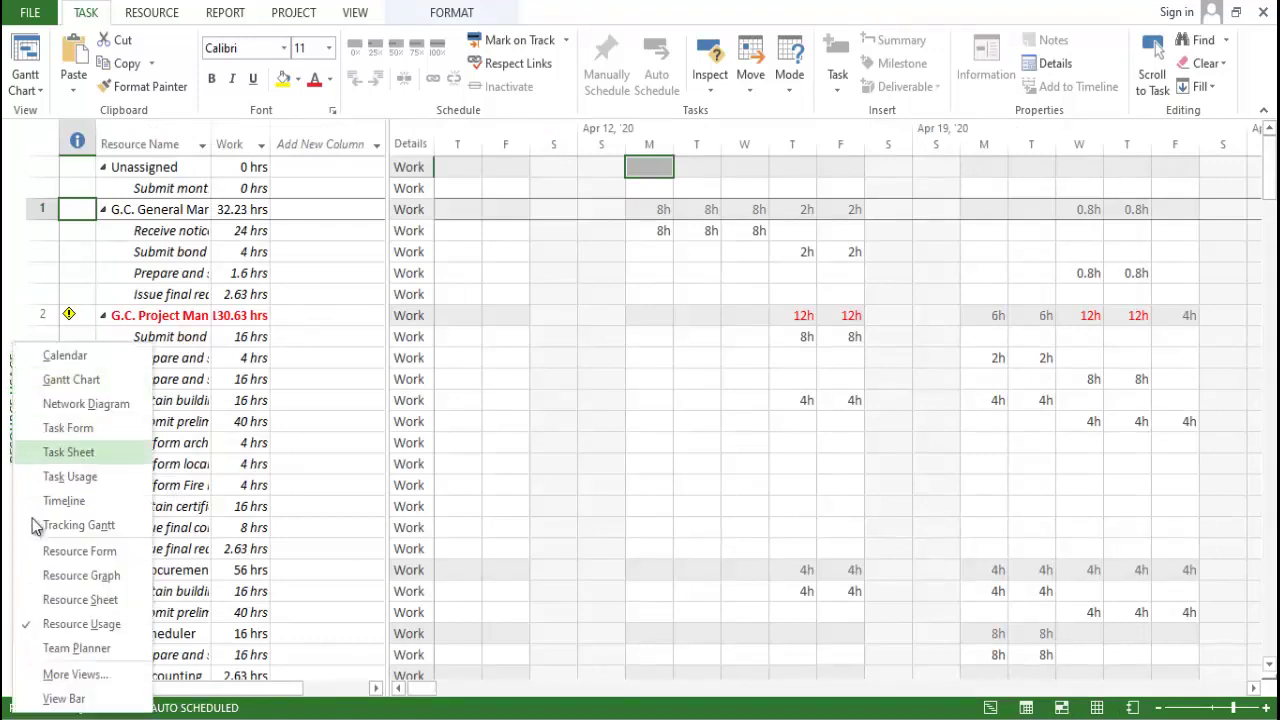
click(76, 648)
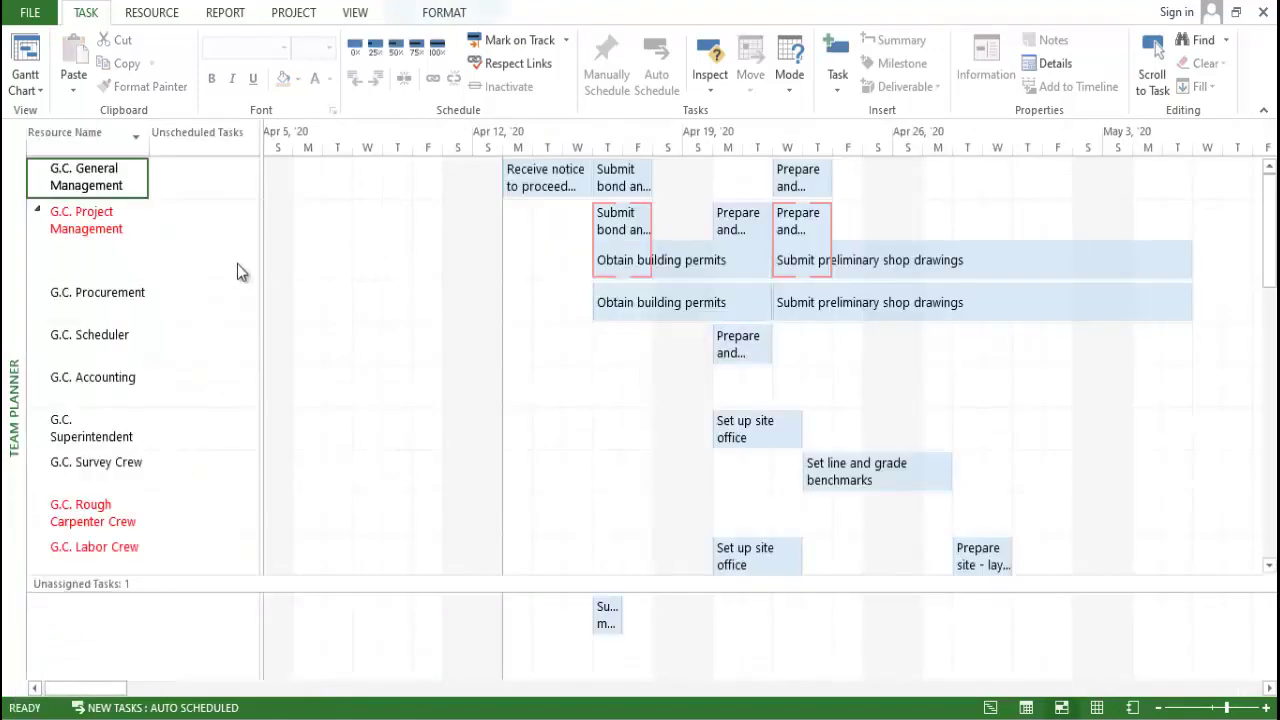
right_click(6, 250)
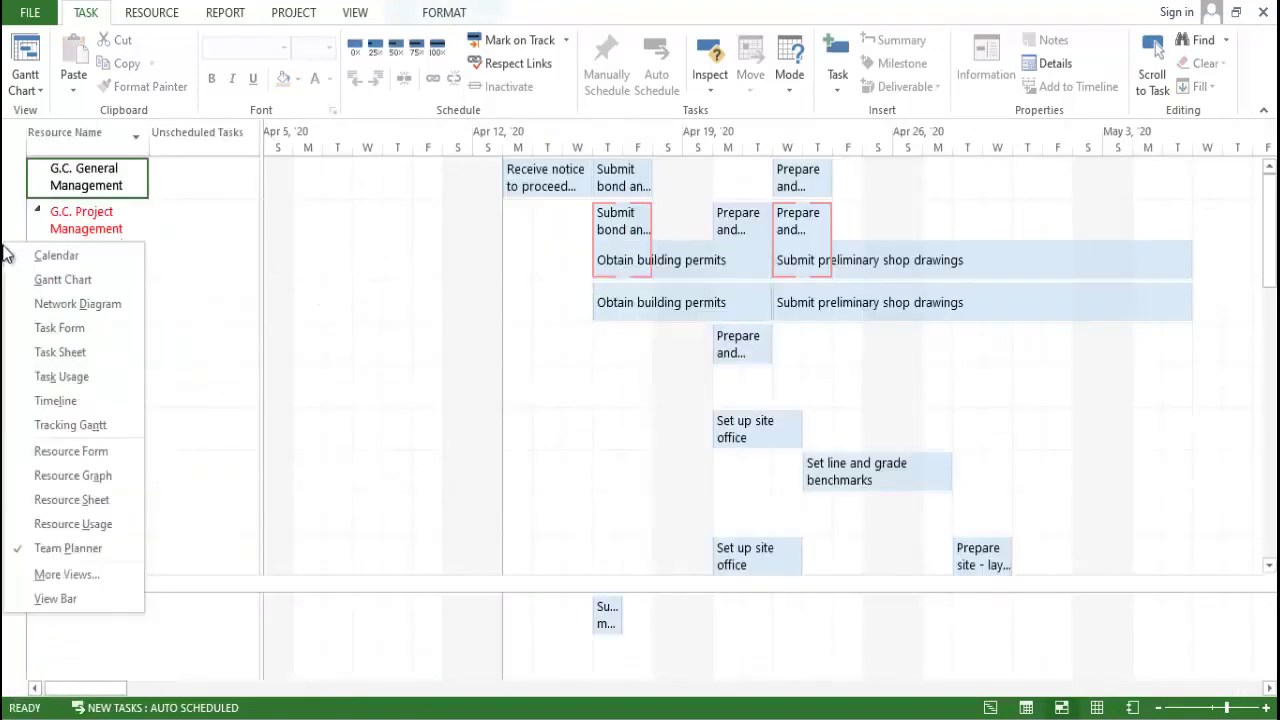
Generate the Critical Tasks report from the in-progress reports.
click(280, 14)
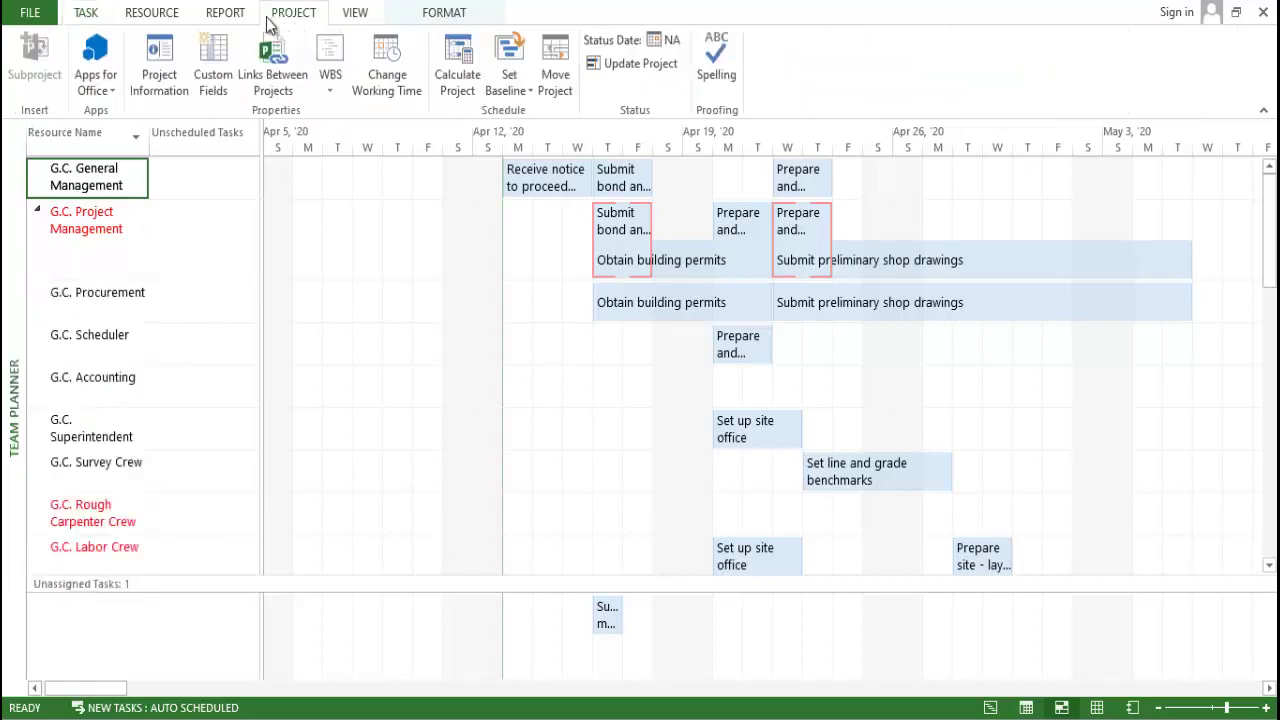
click(225, 12)
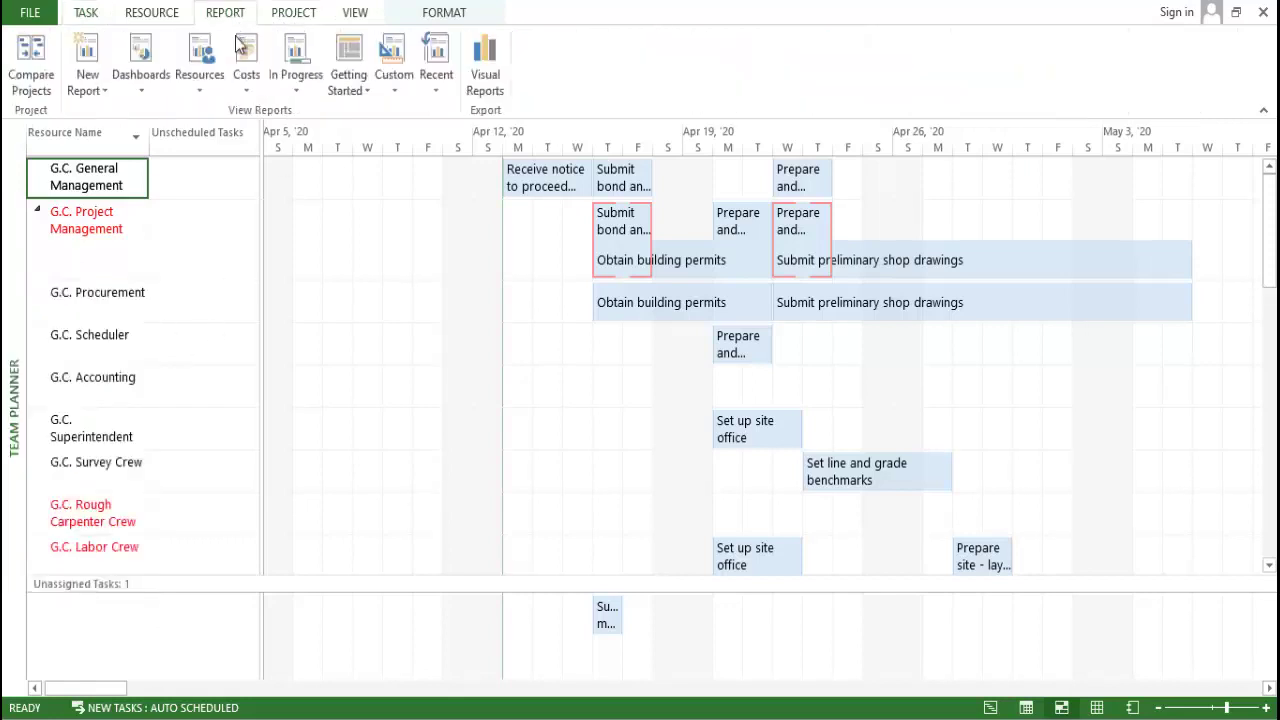
click(286, 88)
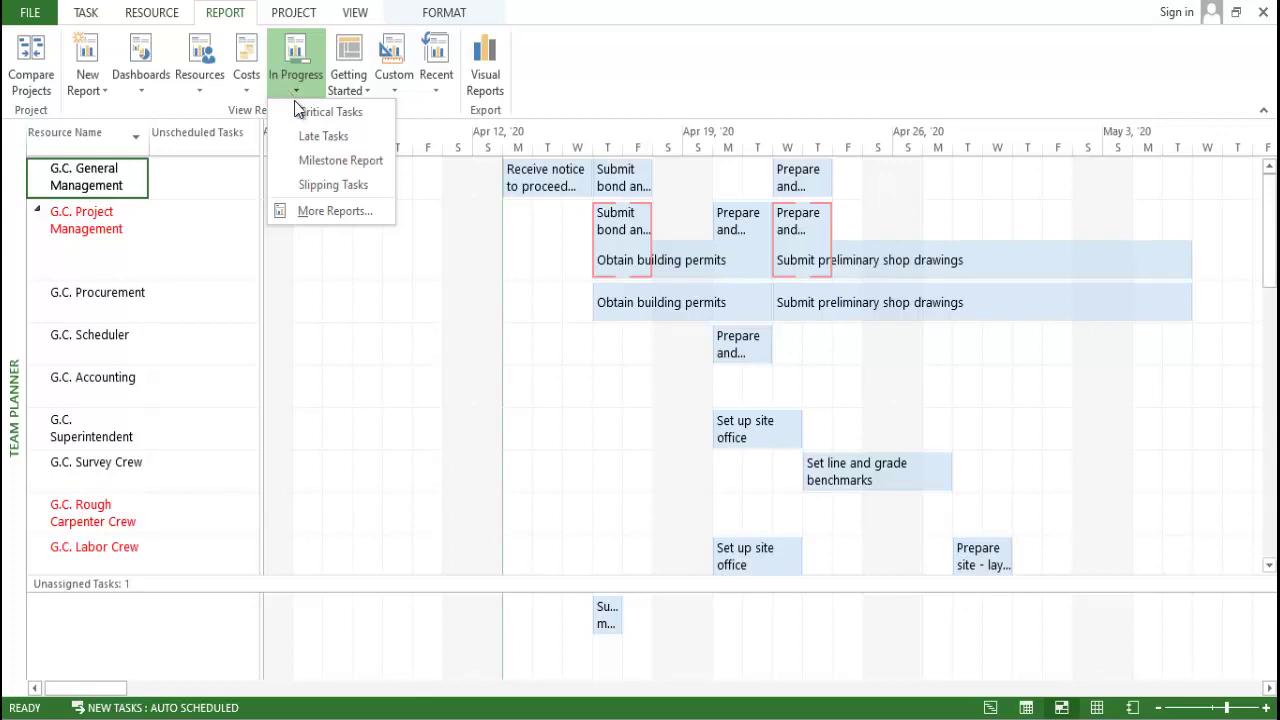
click(300, 111)
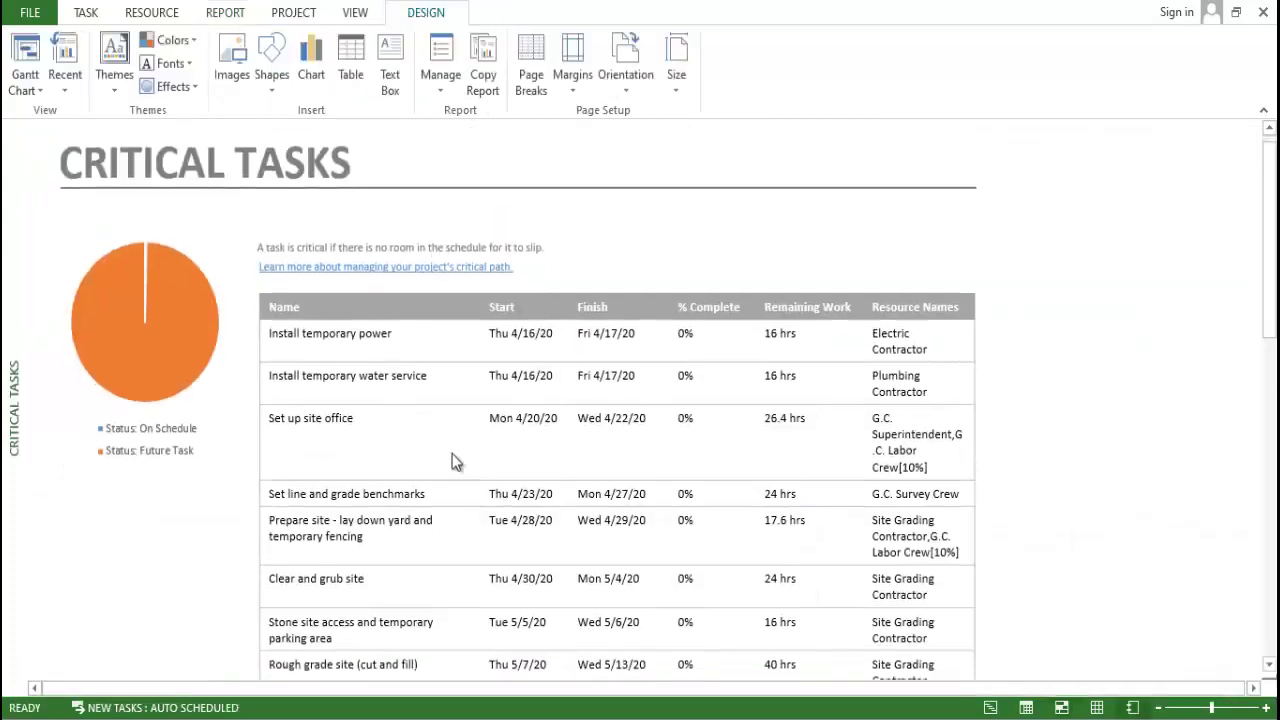
Read through the Critical Tasks report's table, and generate the Cost Overruns report from the cost reports.
scroll(424, 456, down, 5)
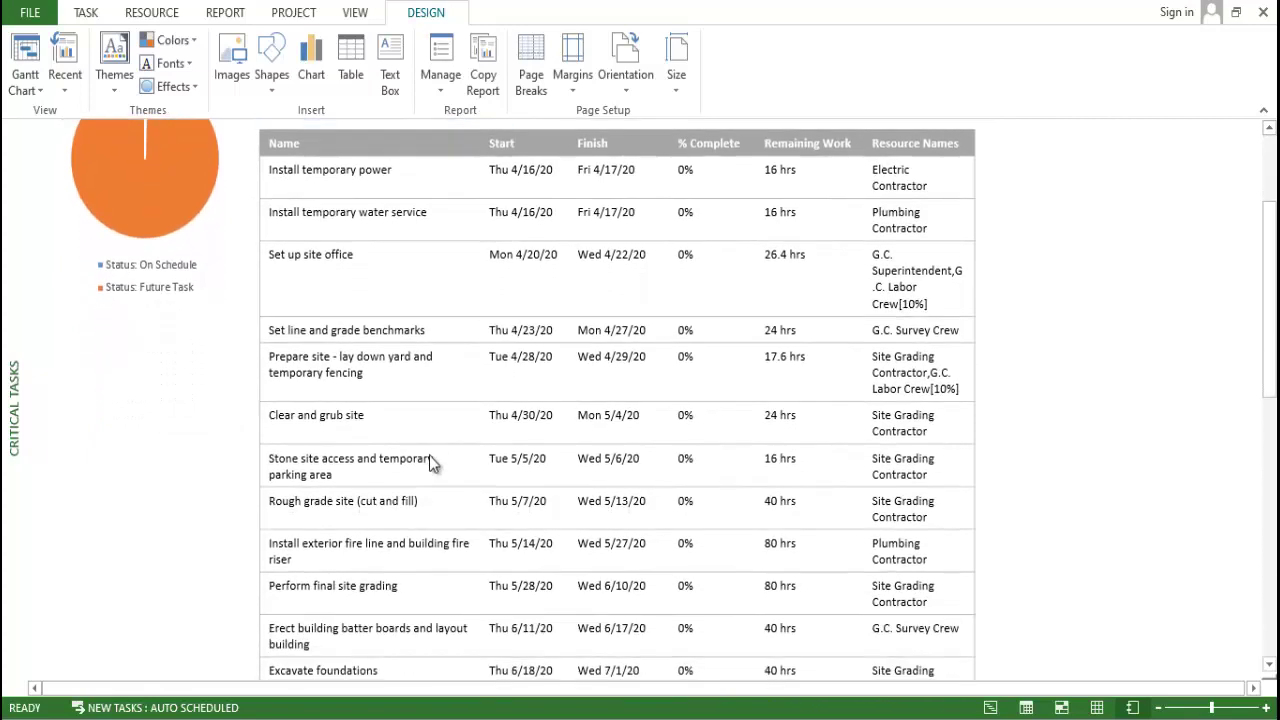
scroll(429, 462, down, 5)
scroll(334, 414, up, 6)
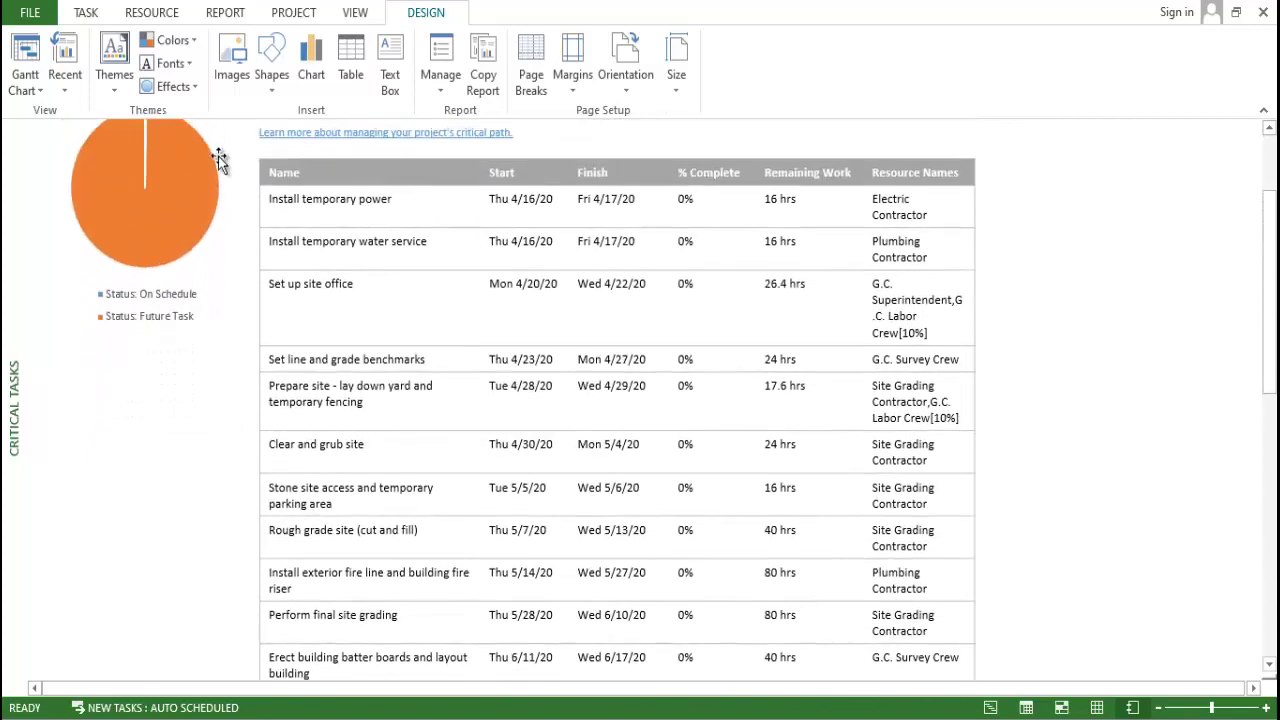
click(225, 12)
click(245, 90)
click(273, 136)
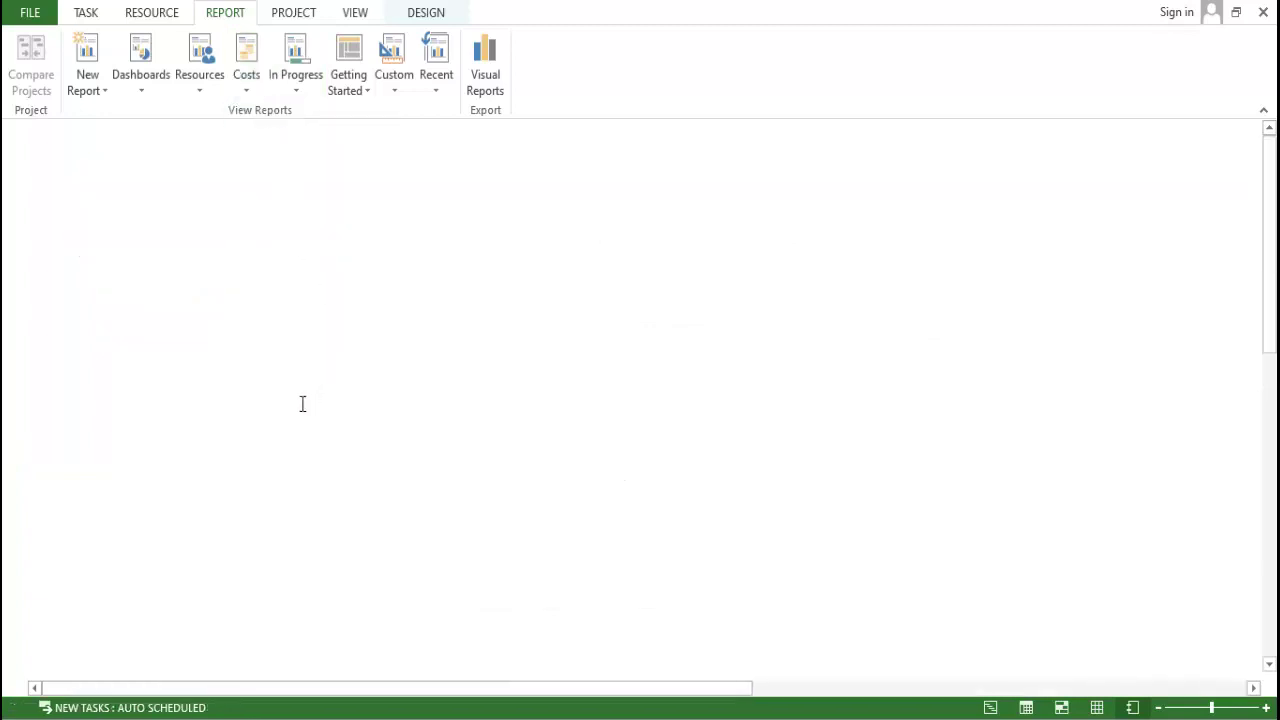
scroll(378, 423, down, 3)
scroll(378, 423, up, 3)
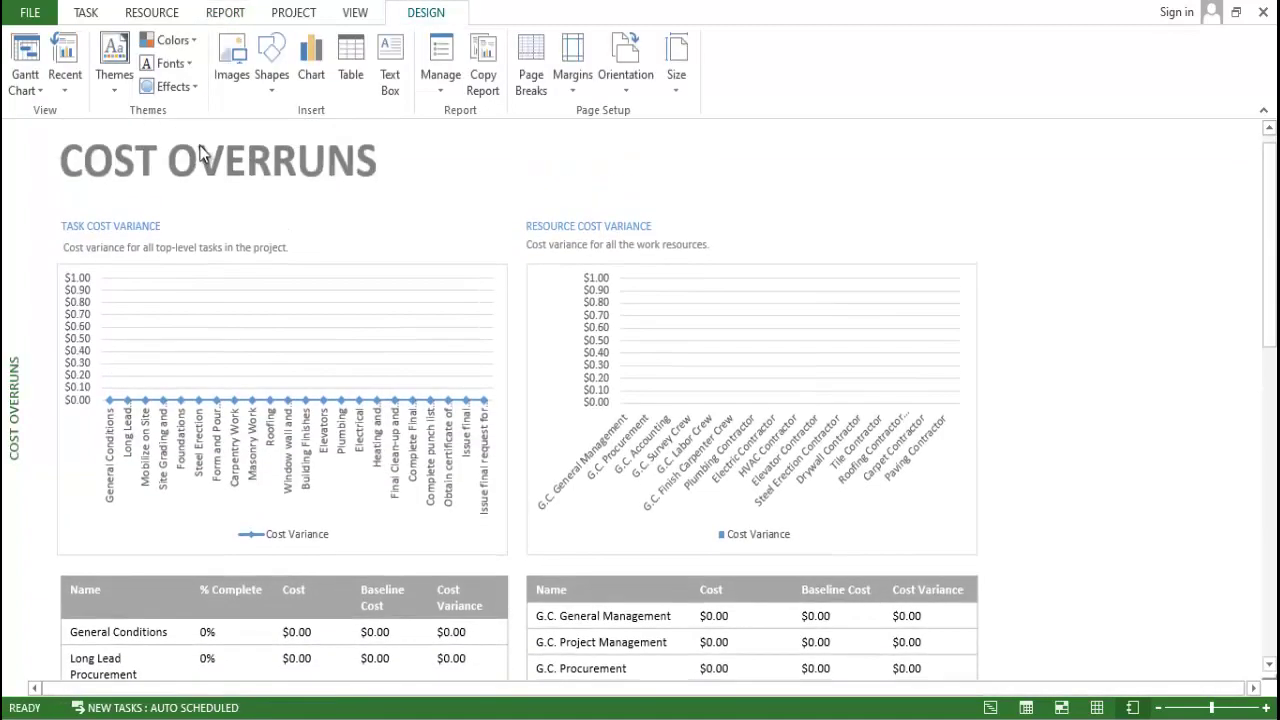
Generate the Earned Value Report and the Task Cost Overview report from the cost reports.
click(233, 14)
click(247, 88)
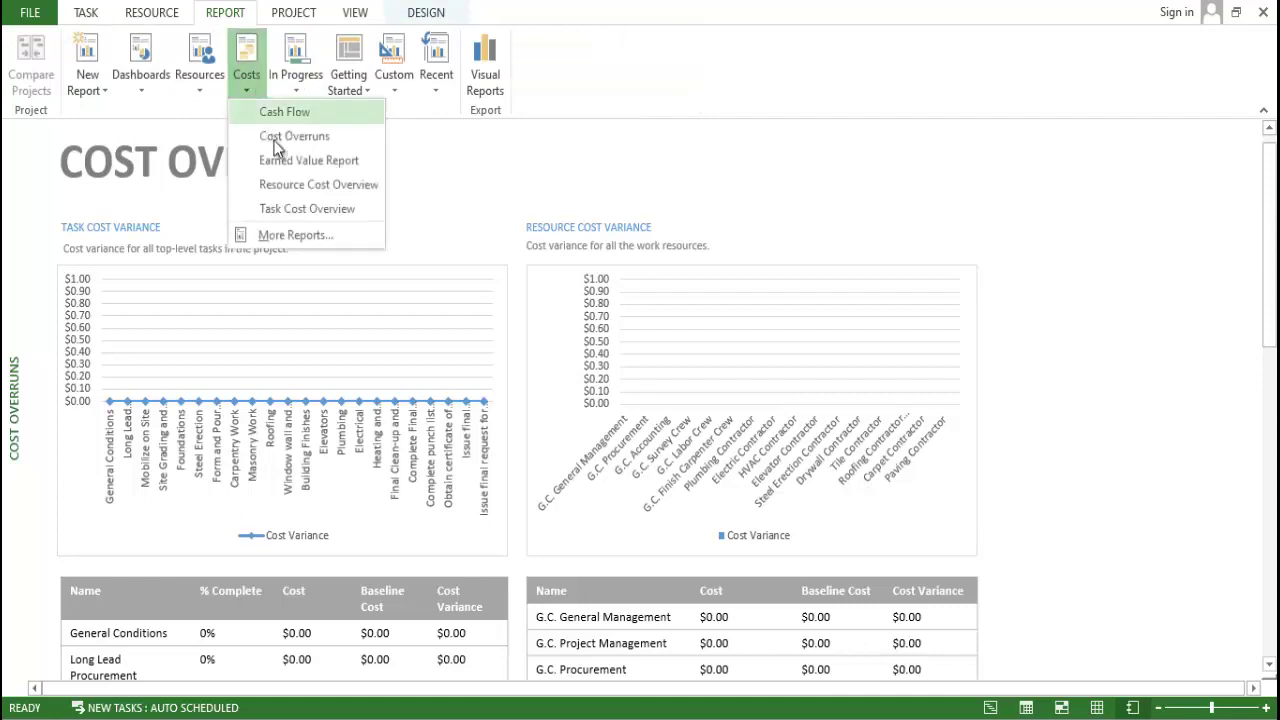
click(289, 177)
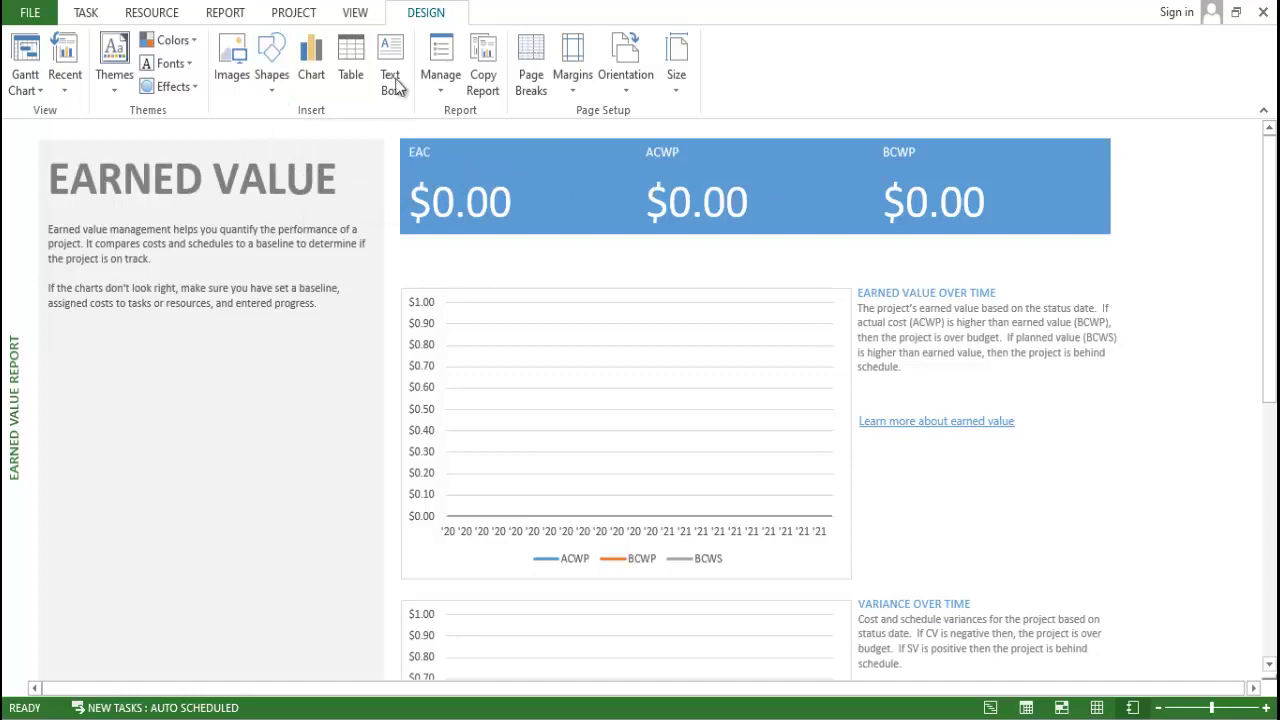
click(225, 12)
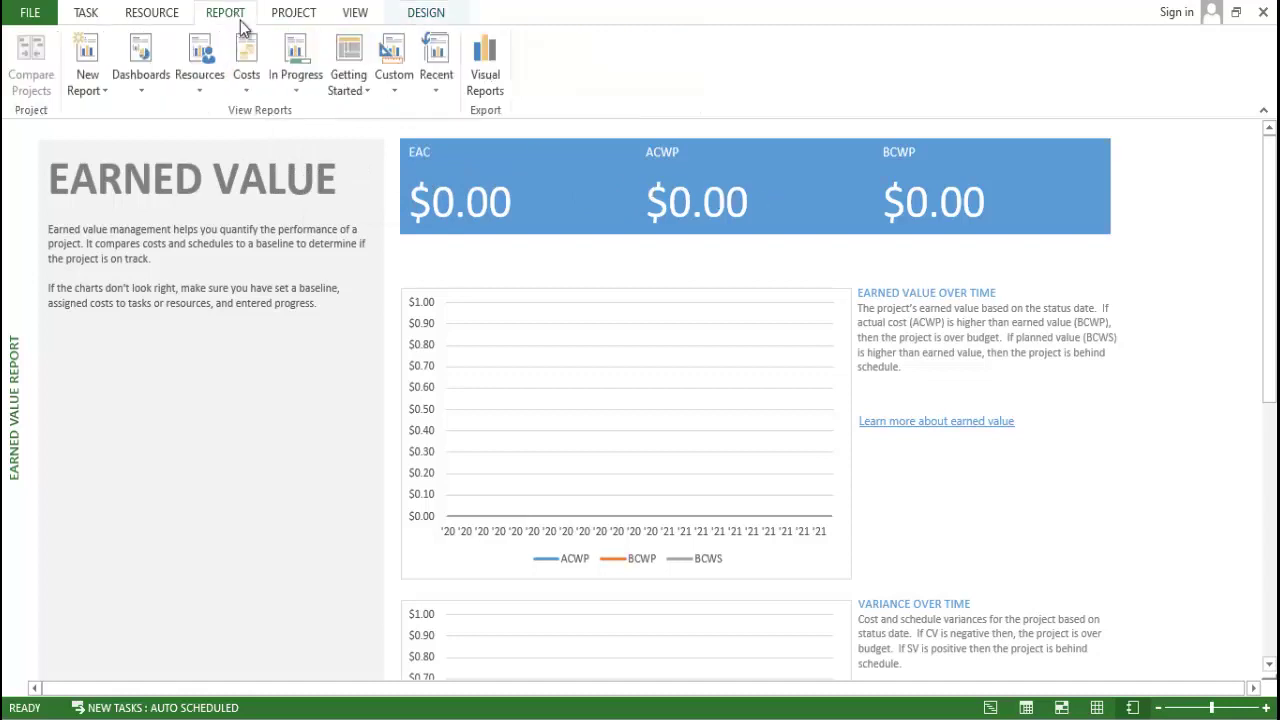
click(241, 93)
click(237, 212)
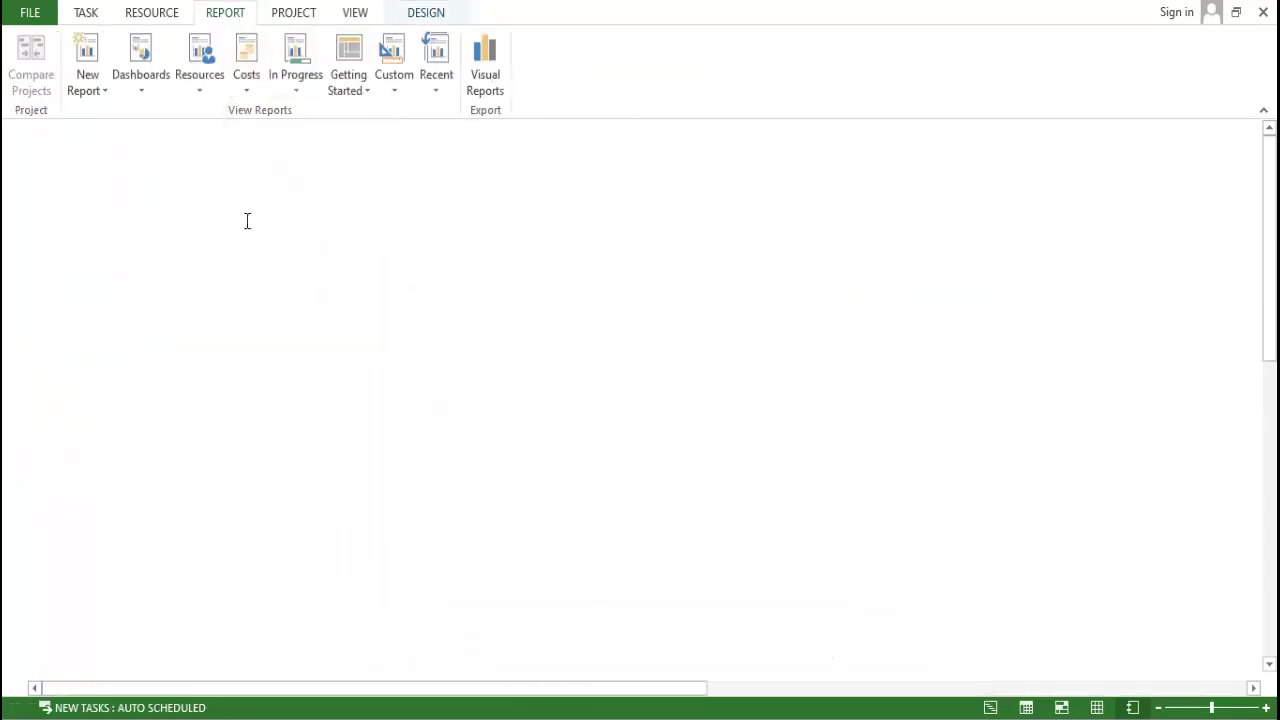
scroll(292, 363, down, 1)
scroll(290, 360, down, 1)
Generate the Overallocated Resources report from the resource reports and the Project Overview report from the dashboards.
click(225, 12)
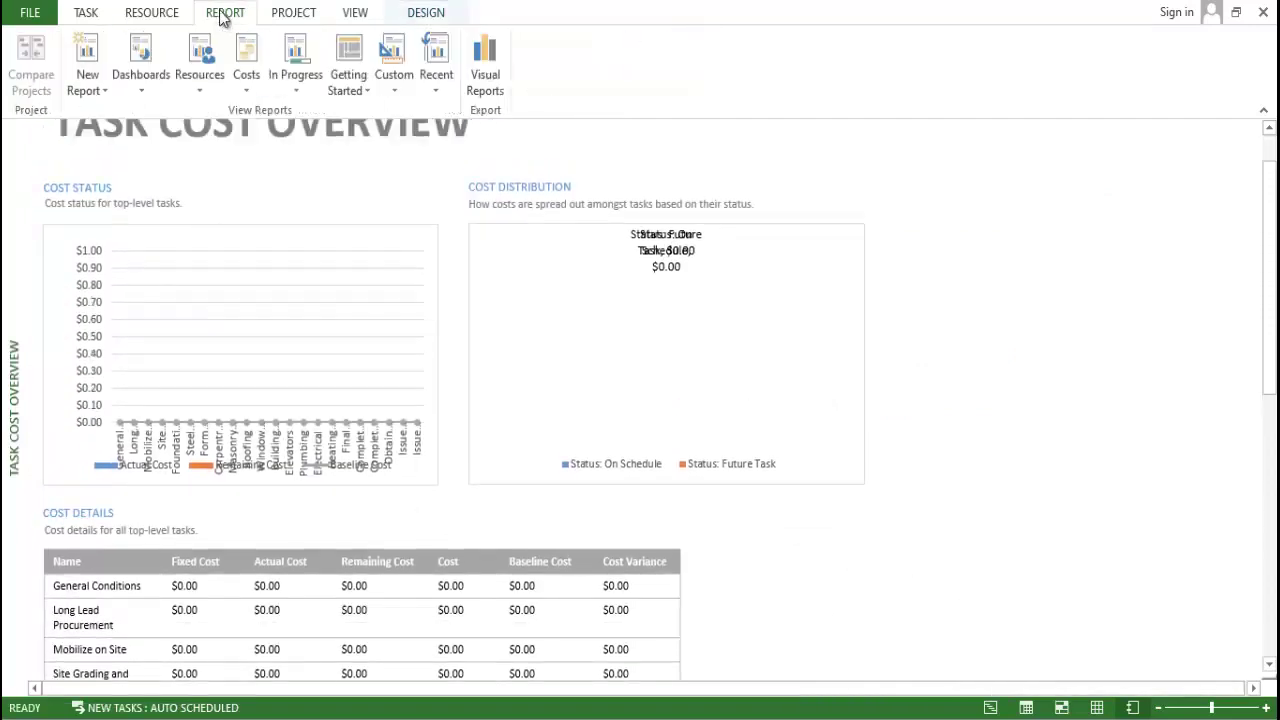
click(215, 95)
click(255, 135)
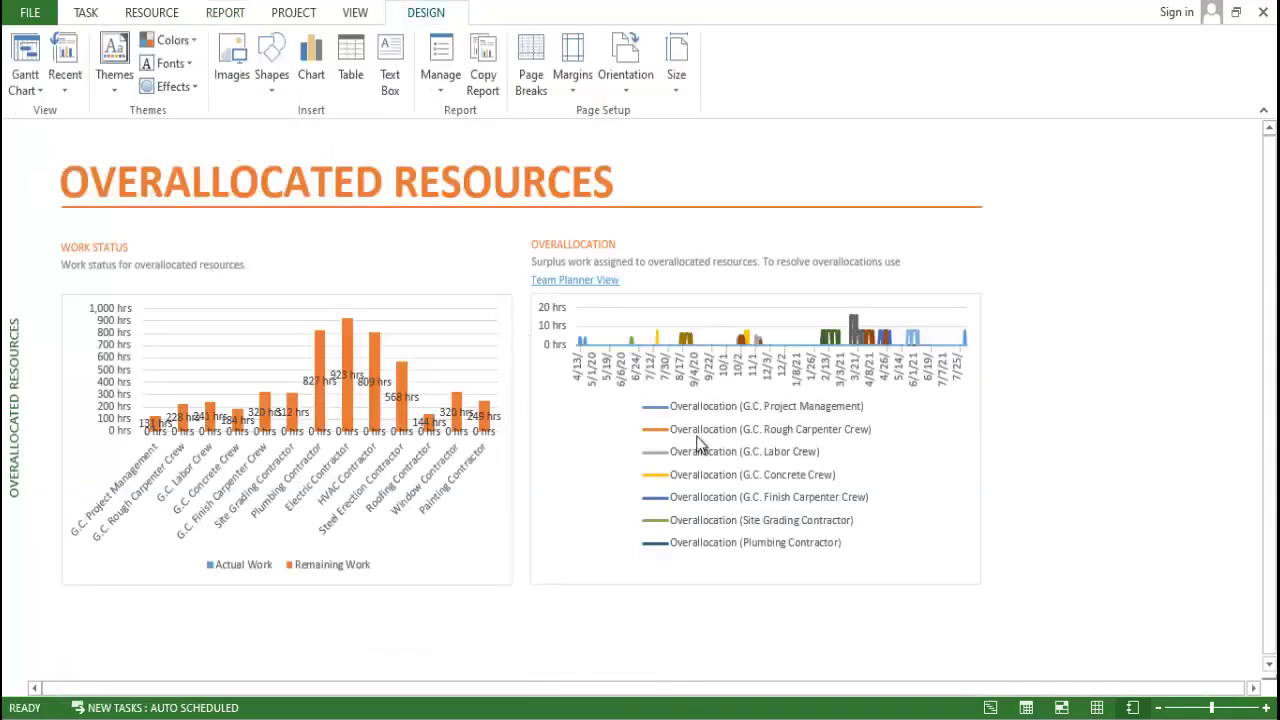
click(225, 12)
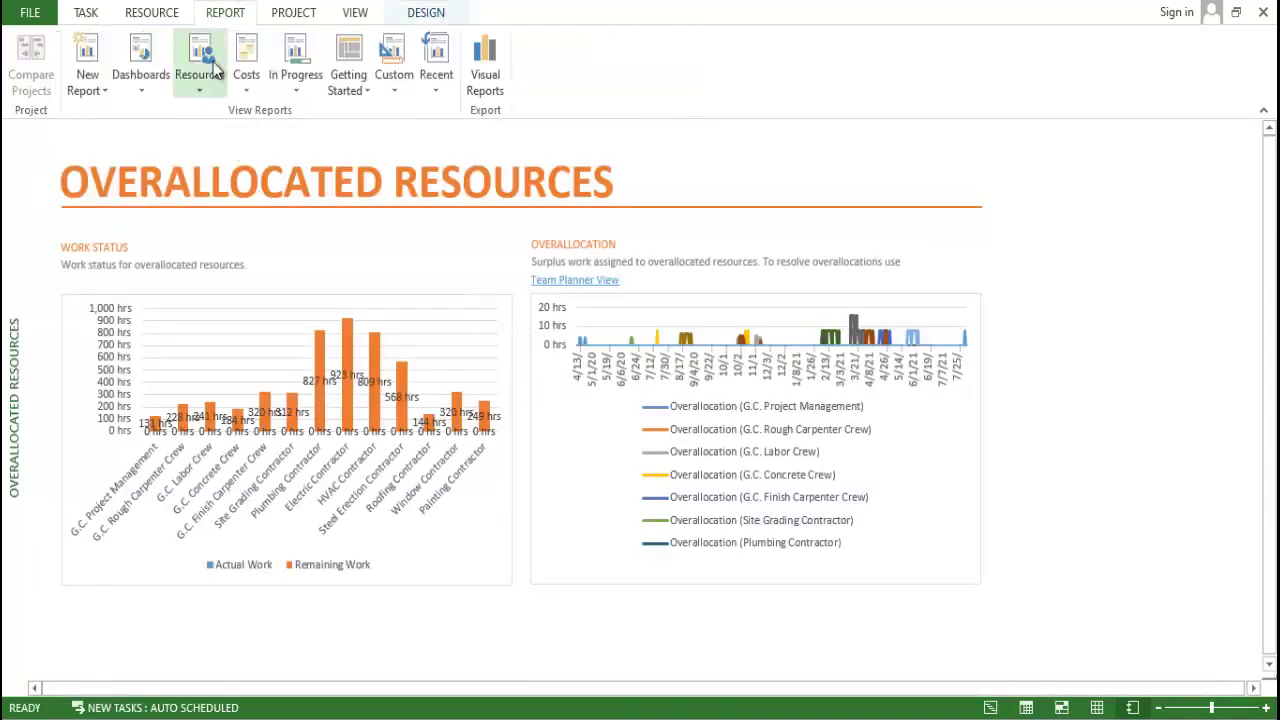
click(163, 95)
click(177, 159)
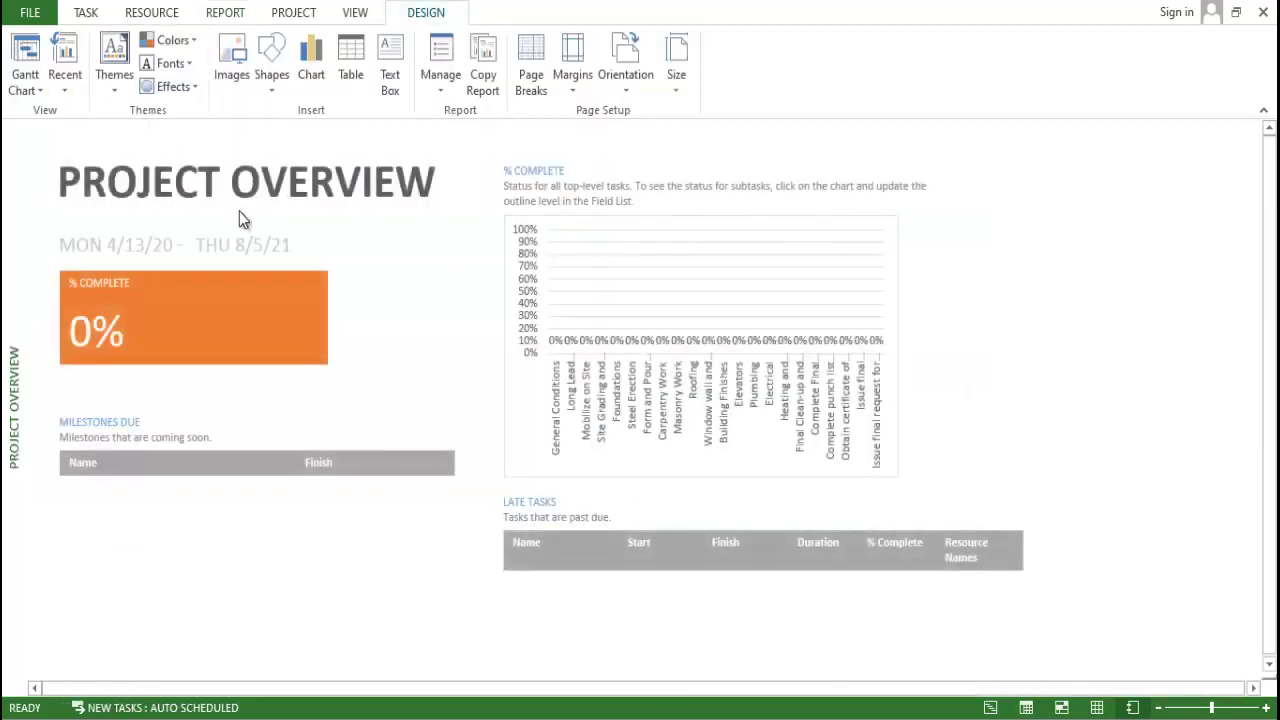
Generate the Slipping Tasks report from the in-progress reports.
click(208, 14)
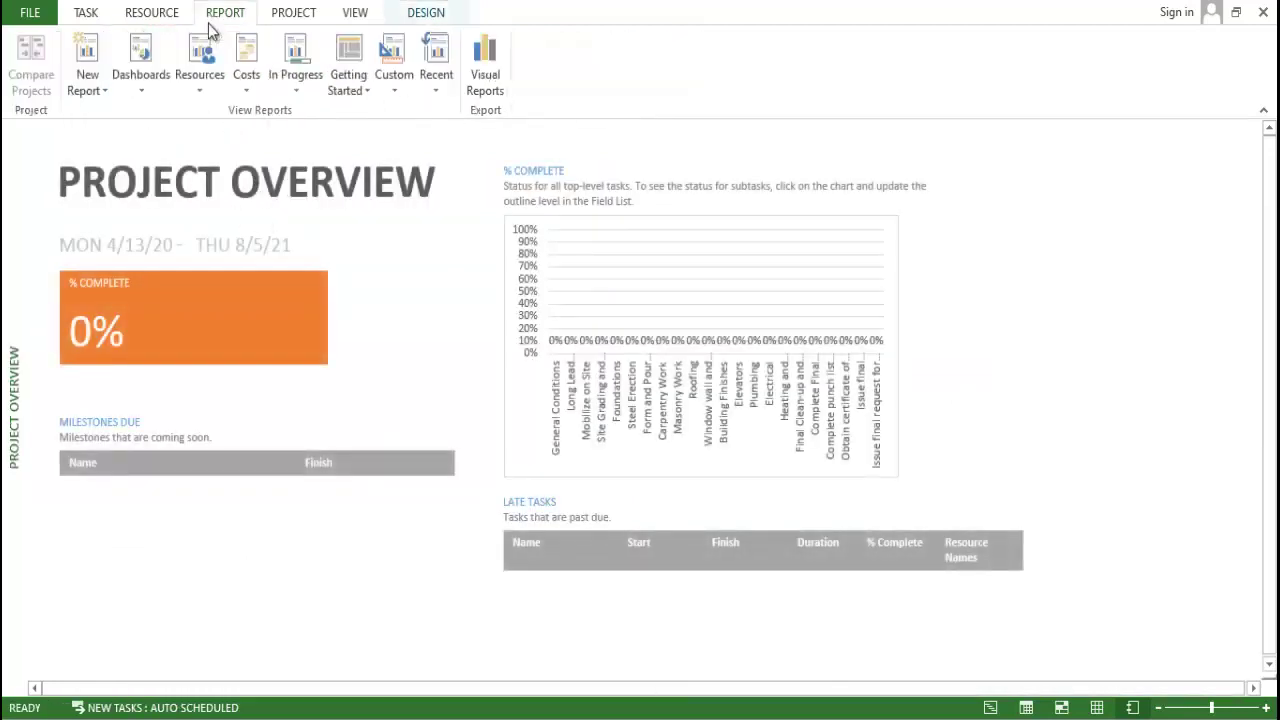
click(104, 92)
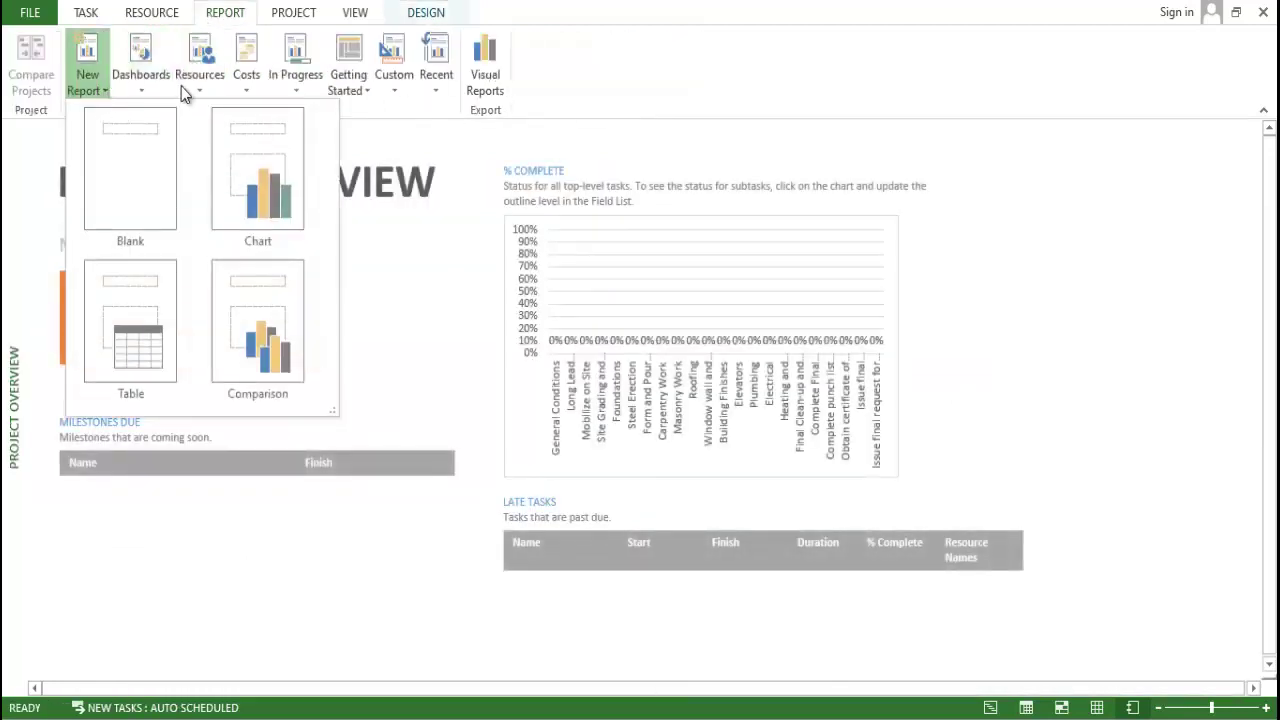
click(296, 82)
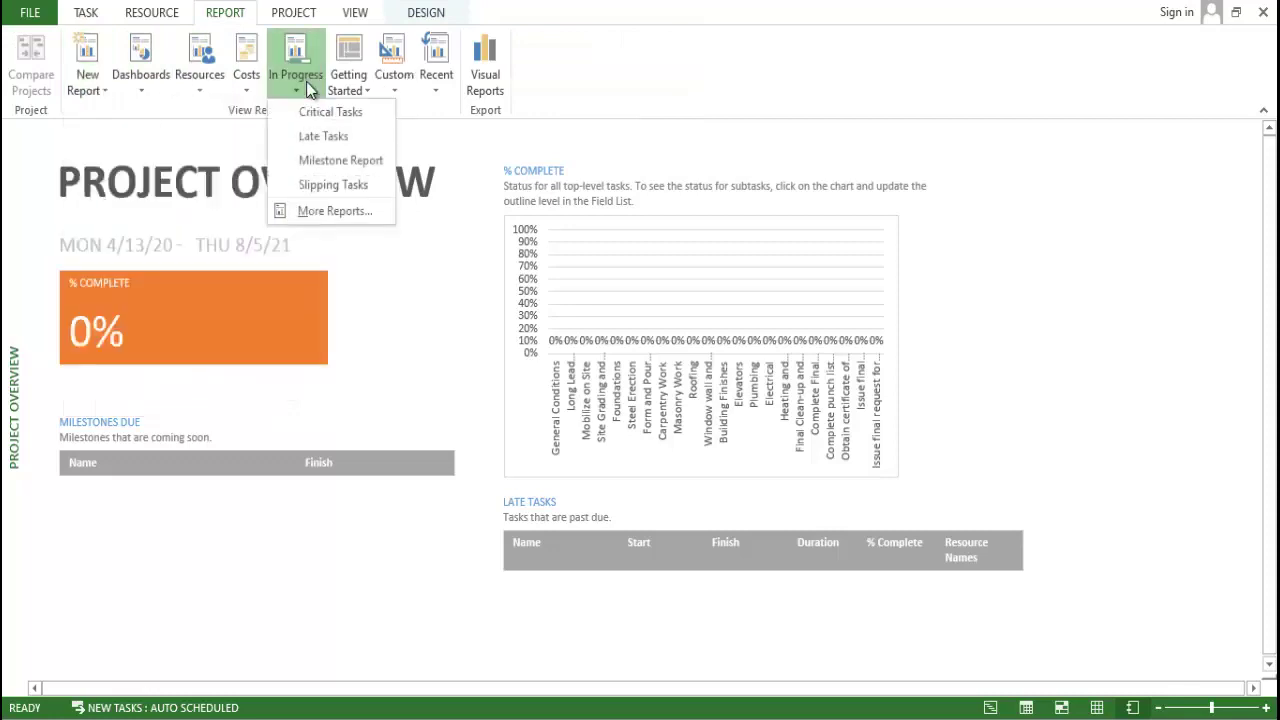
click(305, 180)
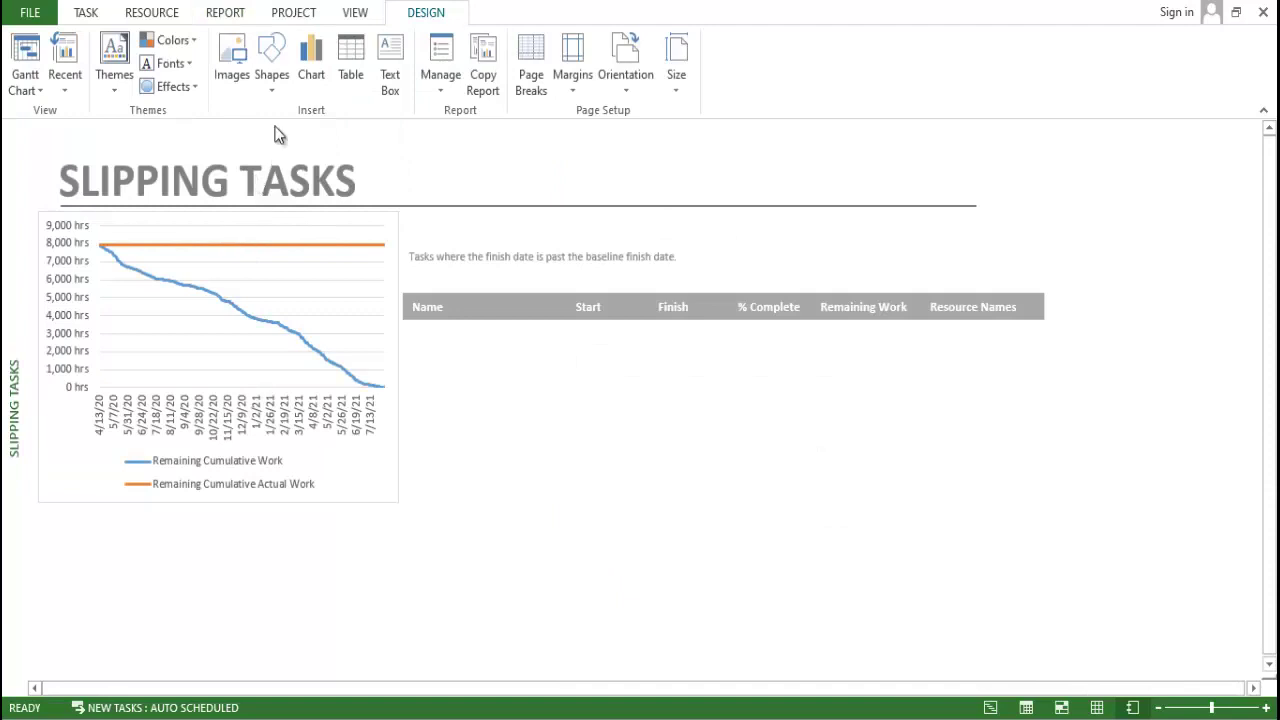
Switch from the Slipping Tasks report back to the project's task views.
click(360, 13)
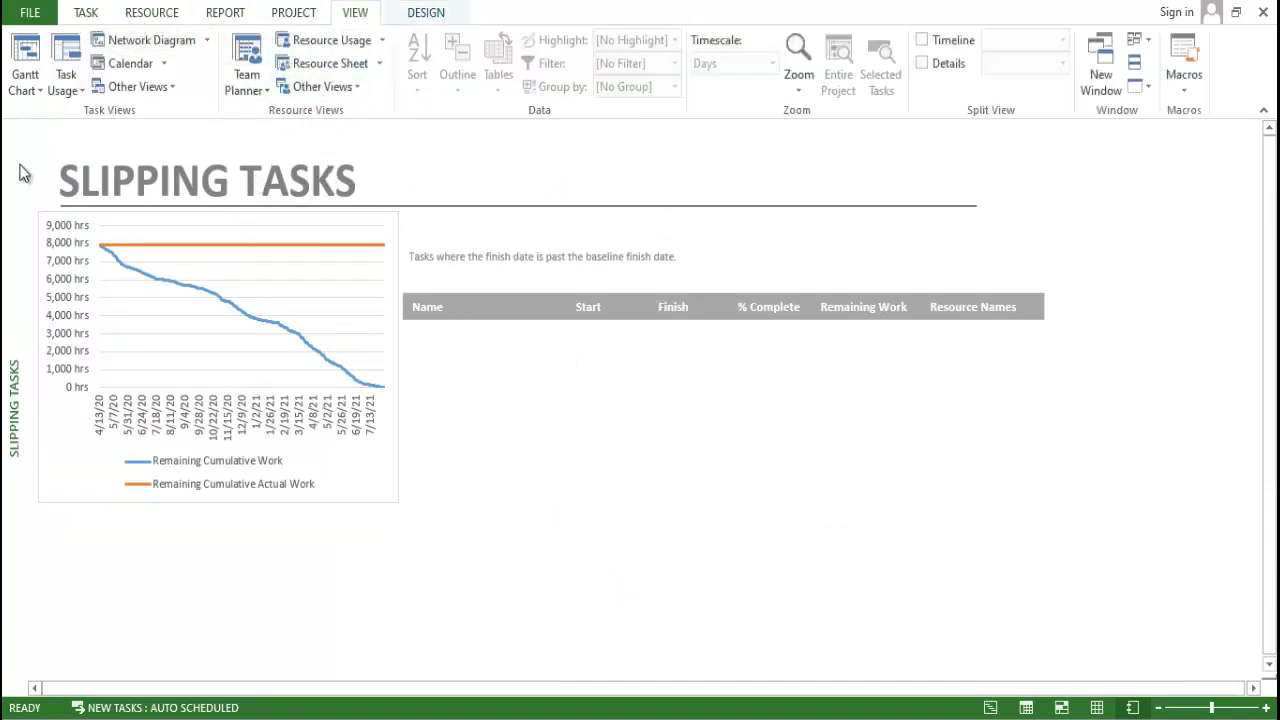